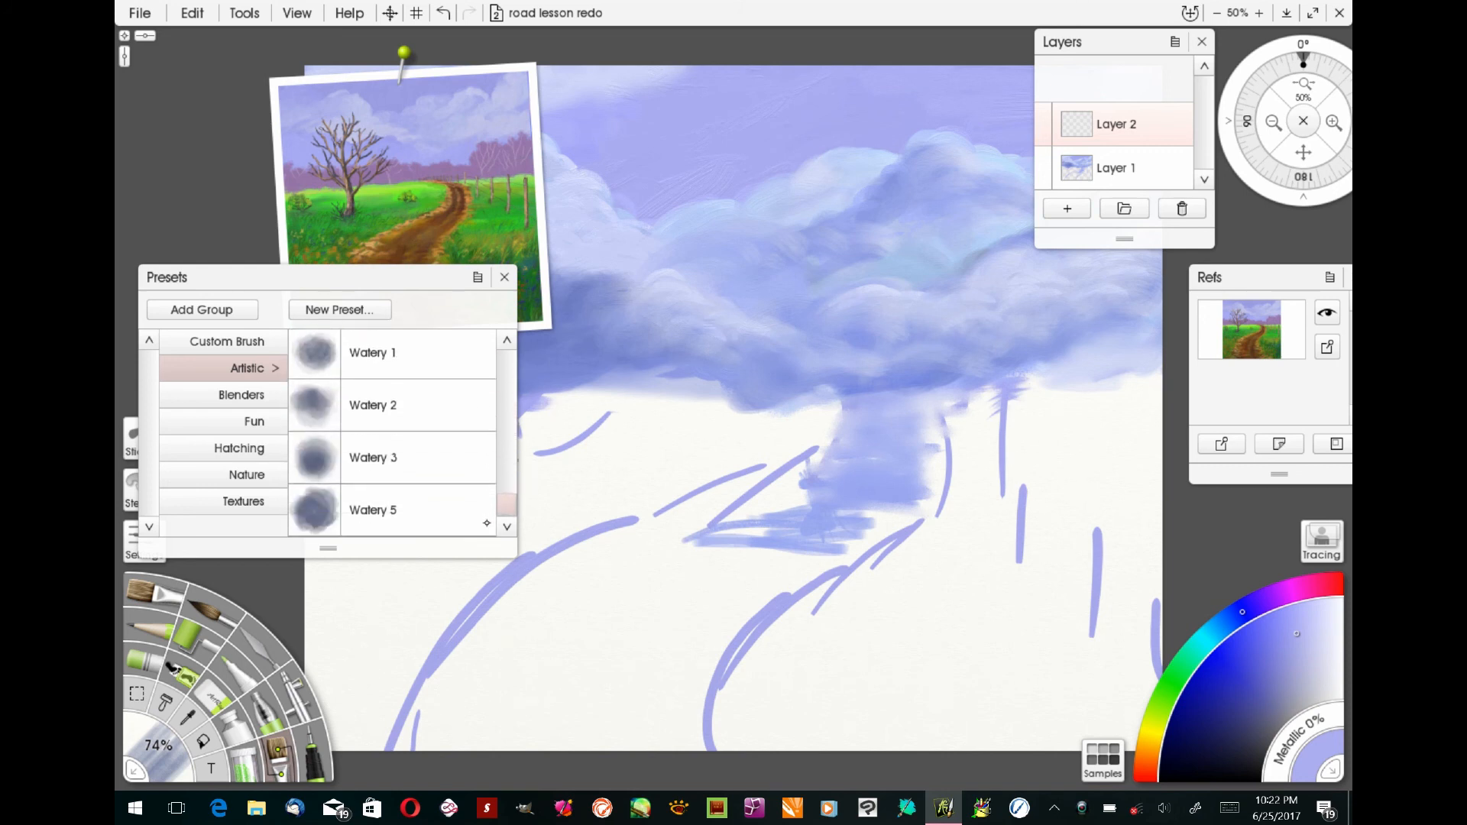
Look through the brush preset groups and choose the Rough Foliage preset from the Textures group.
left_click(241, 395)
left_click(252, 421)
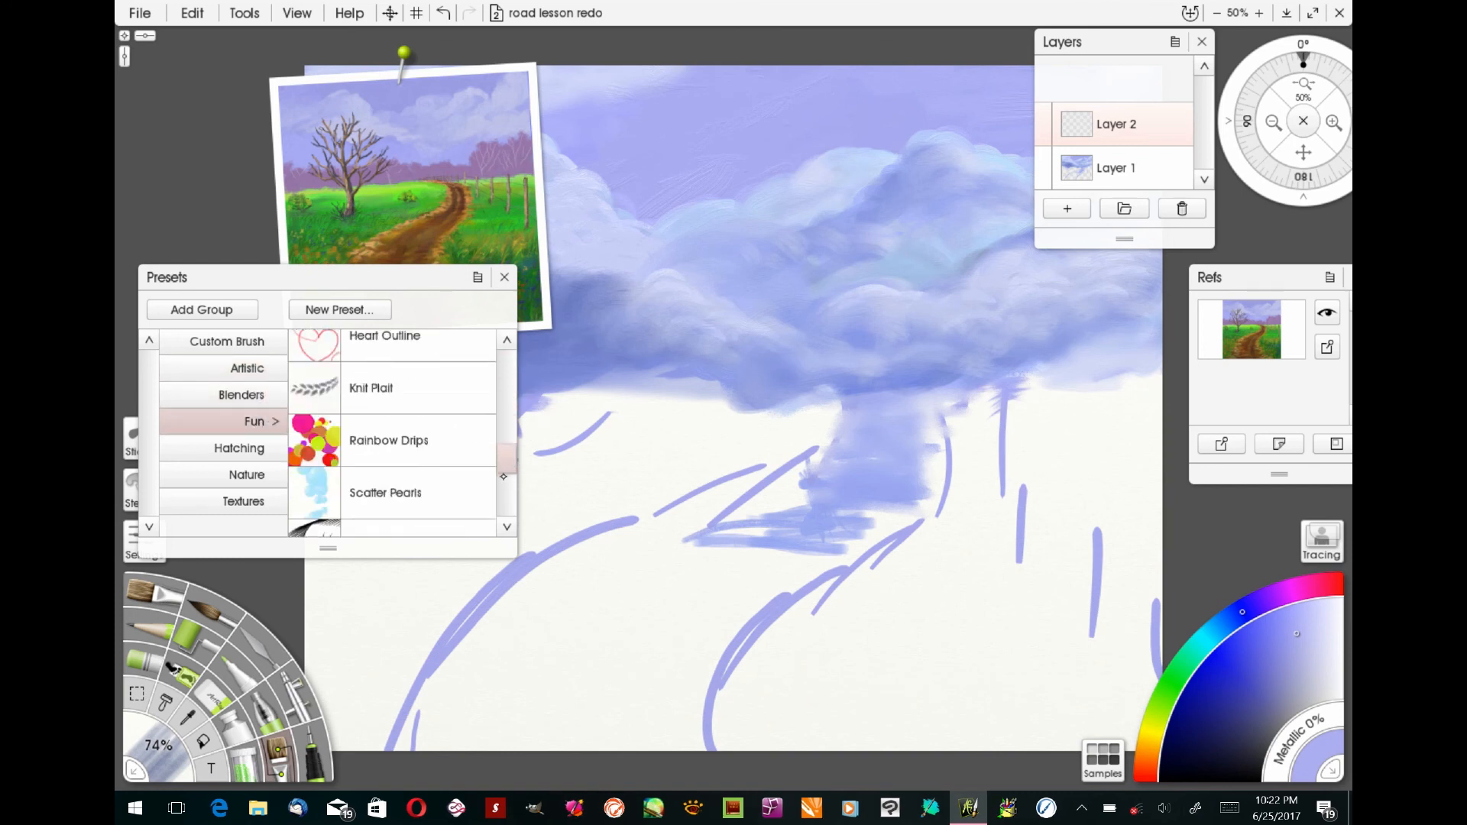
left_click(239, 448)
left_click(246, 475)
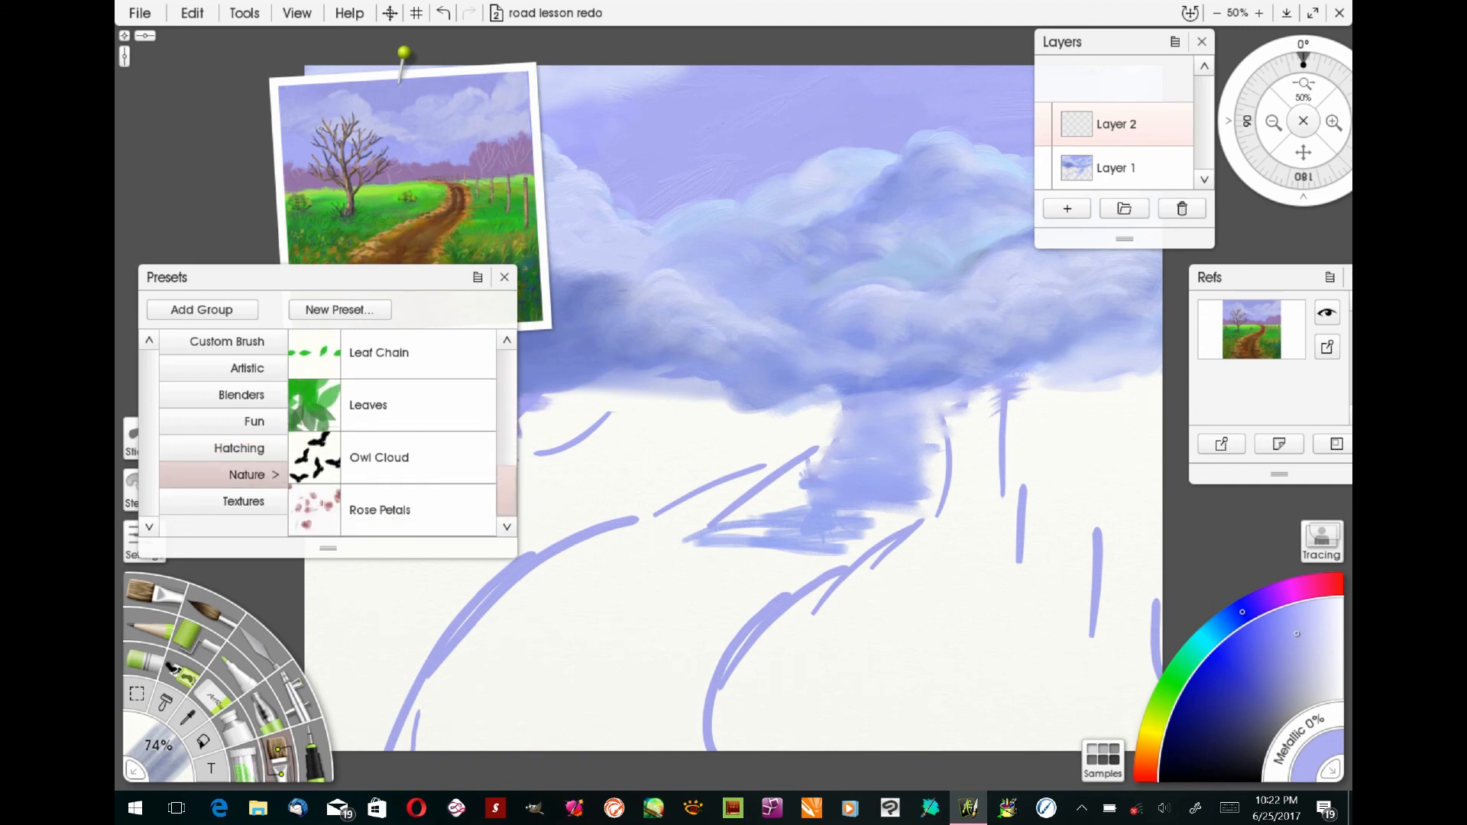
left_click(243, 501)
mouse_move(497, 374)
left_mouse_down()
mouse_move(498, 432)
mouse_move(475, 480)
left_mouse_up()
left_click(405, 492)
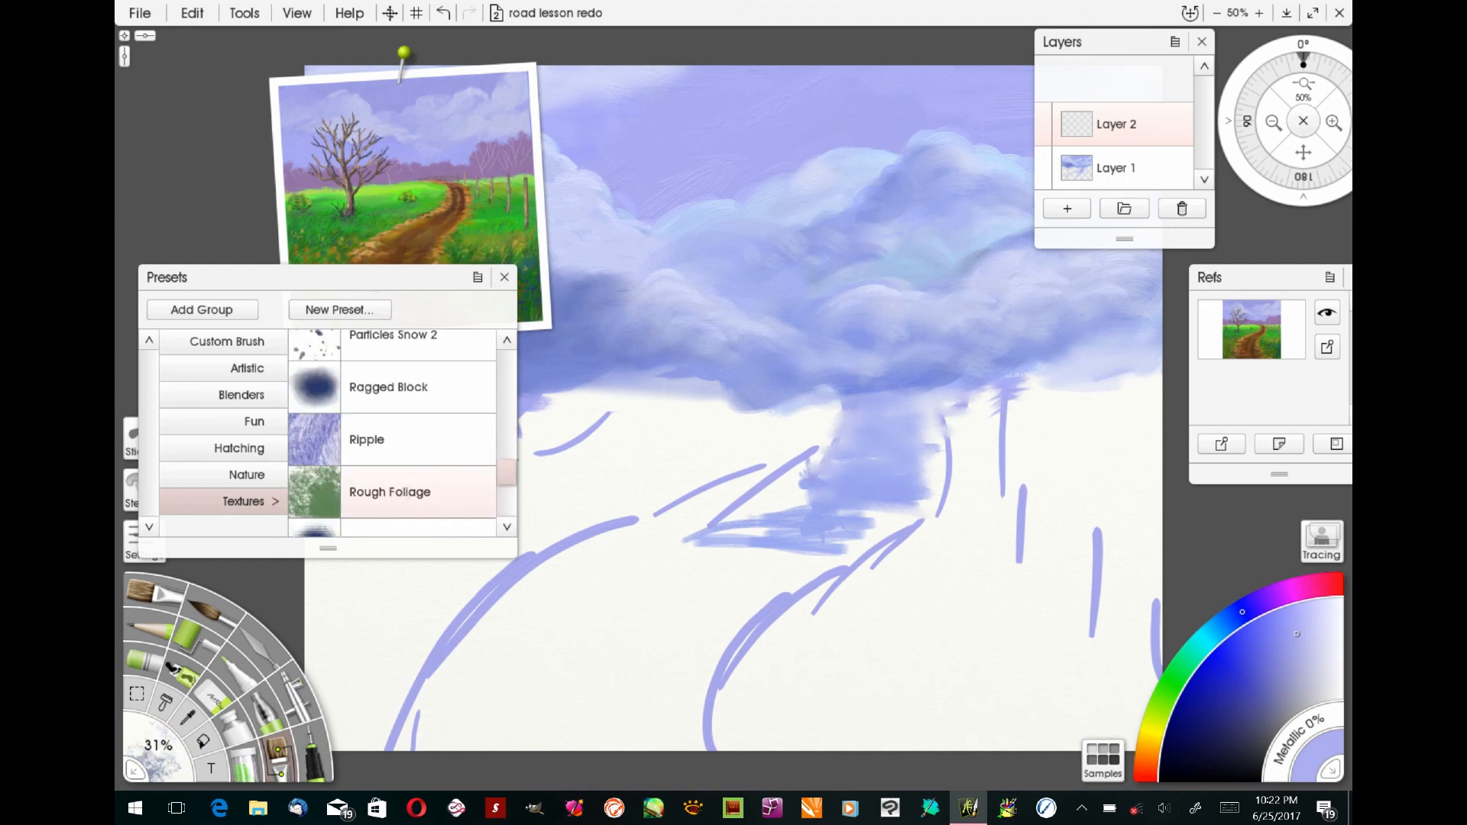
Paint a distant tree line in muted purple on Layer 2, from the horizon's right edge past the road to the centre.
left_click(1274, 643)
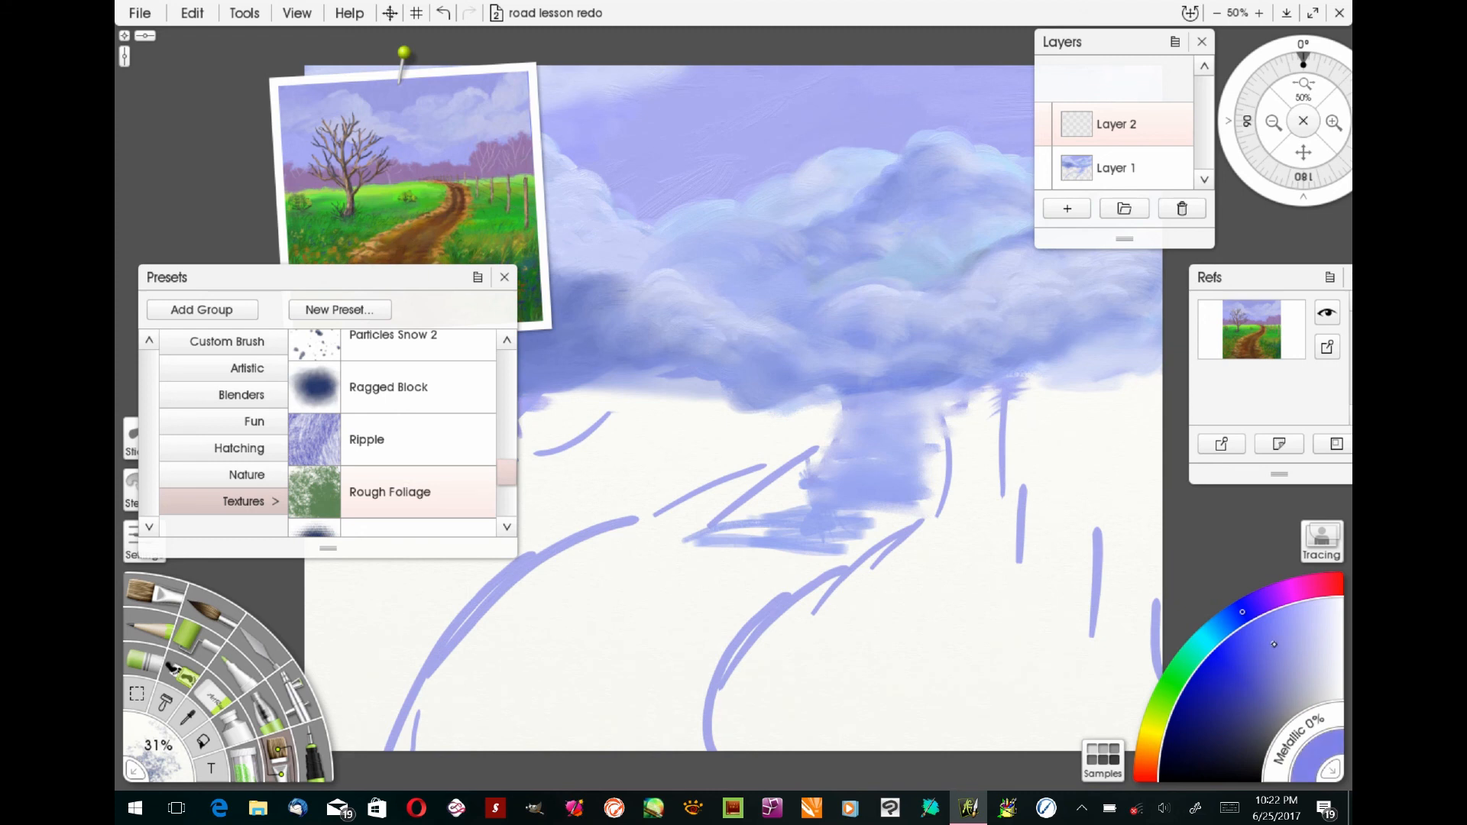
left_click(1267, 600)
mouse_move(1275, 642)
left_mouse_down()
mouse_move(1291, 658)
mouse_move(1276, 682)
mouse_move(1298, 681)
mouse_move(1285, 698)
left_mouse_up()
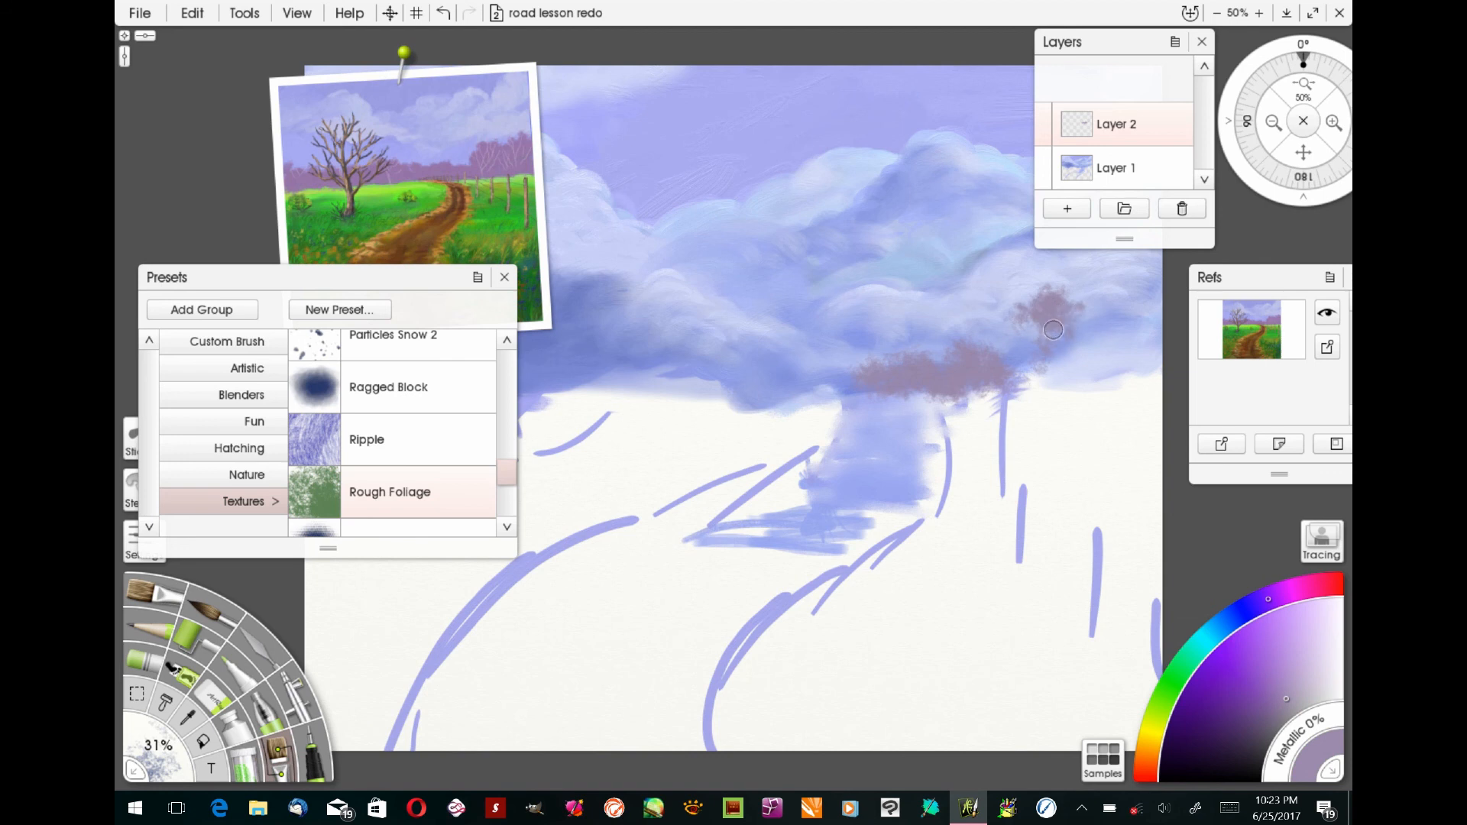
left_click_drag(1077, 329, 1033, 385)
mouse_move(1113, 357)
left_mouse_down()
mouse_move(1134, 332)
mouse_move(1142, 347)
left_mouse_up()
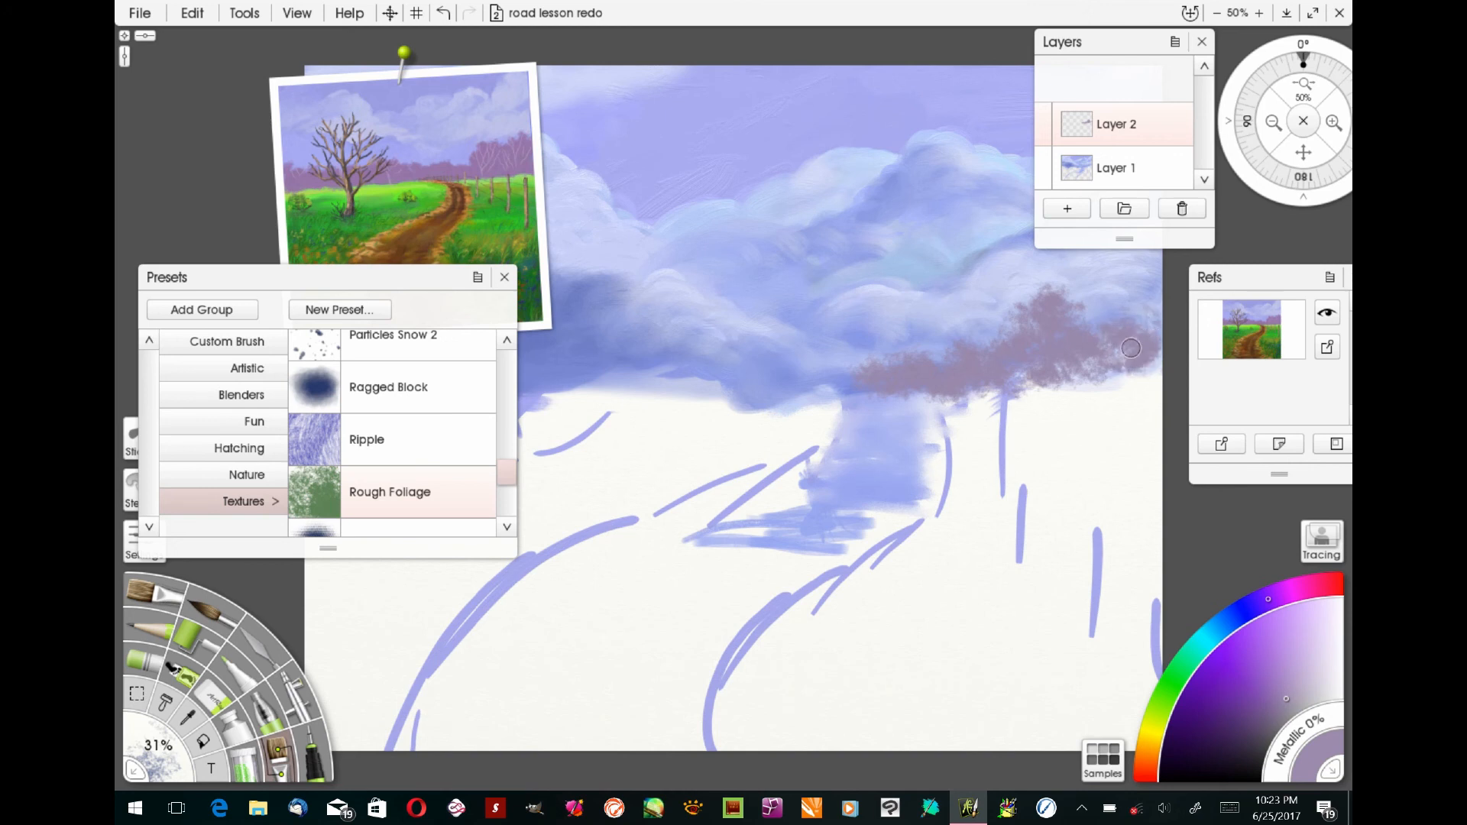
left_click_drag(1129, 366, 1079, 379)
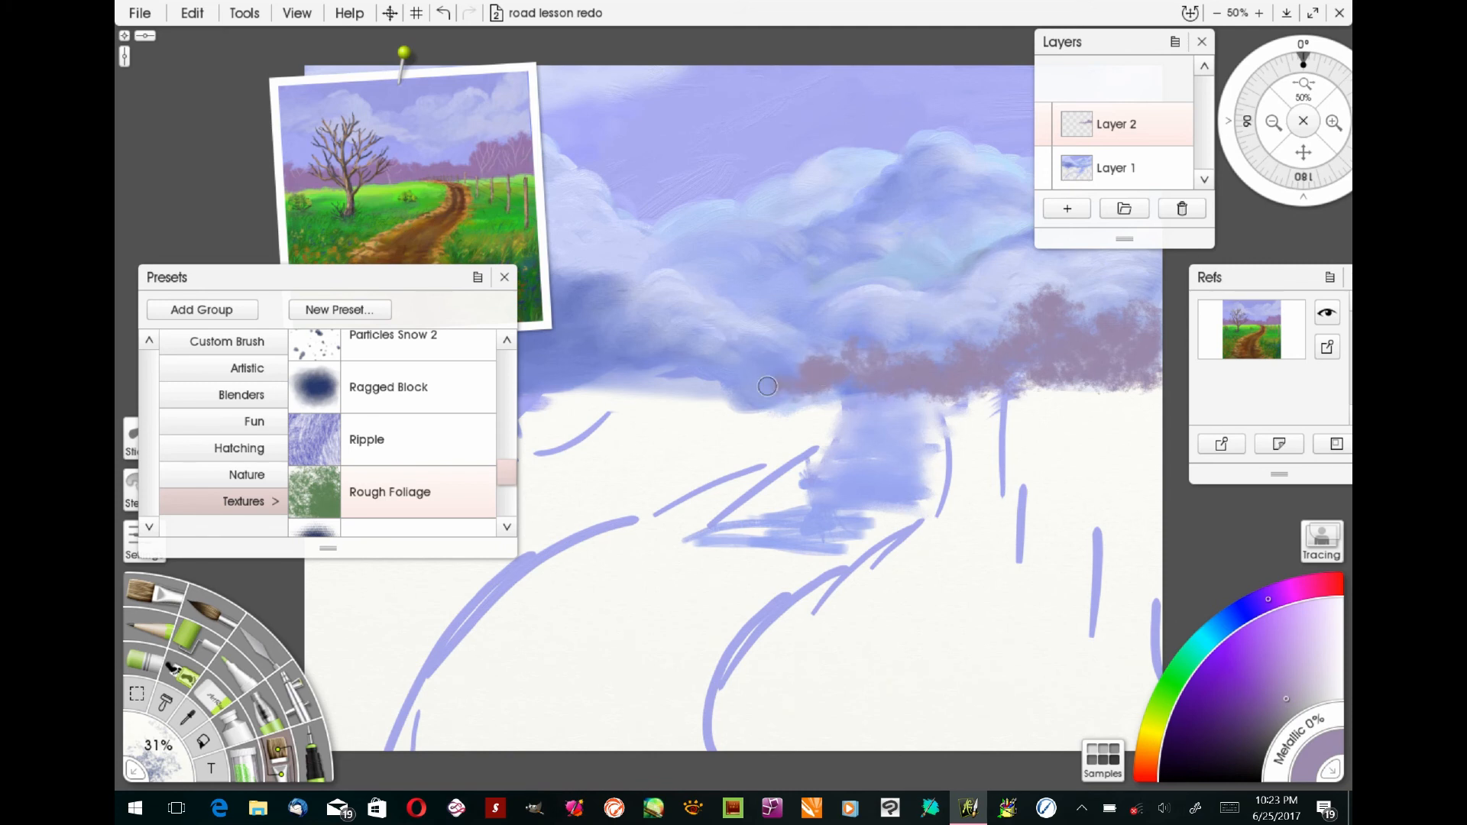
left_click_drag(780, 366, 737, 356)
Move the pinned reference picture clear of the canvas and extend the purple tree line to the left edge, filling in its base.
left_click_drag(404, 54, 245, 20)
mouse_move(689, 376)
left_mouse_down()
mouse_move(630, 330)
mouse_move(660, 400)
mouse_move(654, 386)
mouse_move(863, 398)
mouse_move(814, 393)
mouse_move(1136, 380)
mouse_move(1016, 382)
mouse_move(1079, 369)
left_mouse_up()
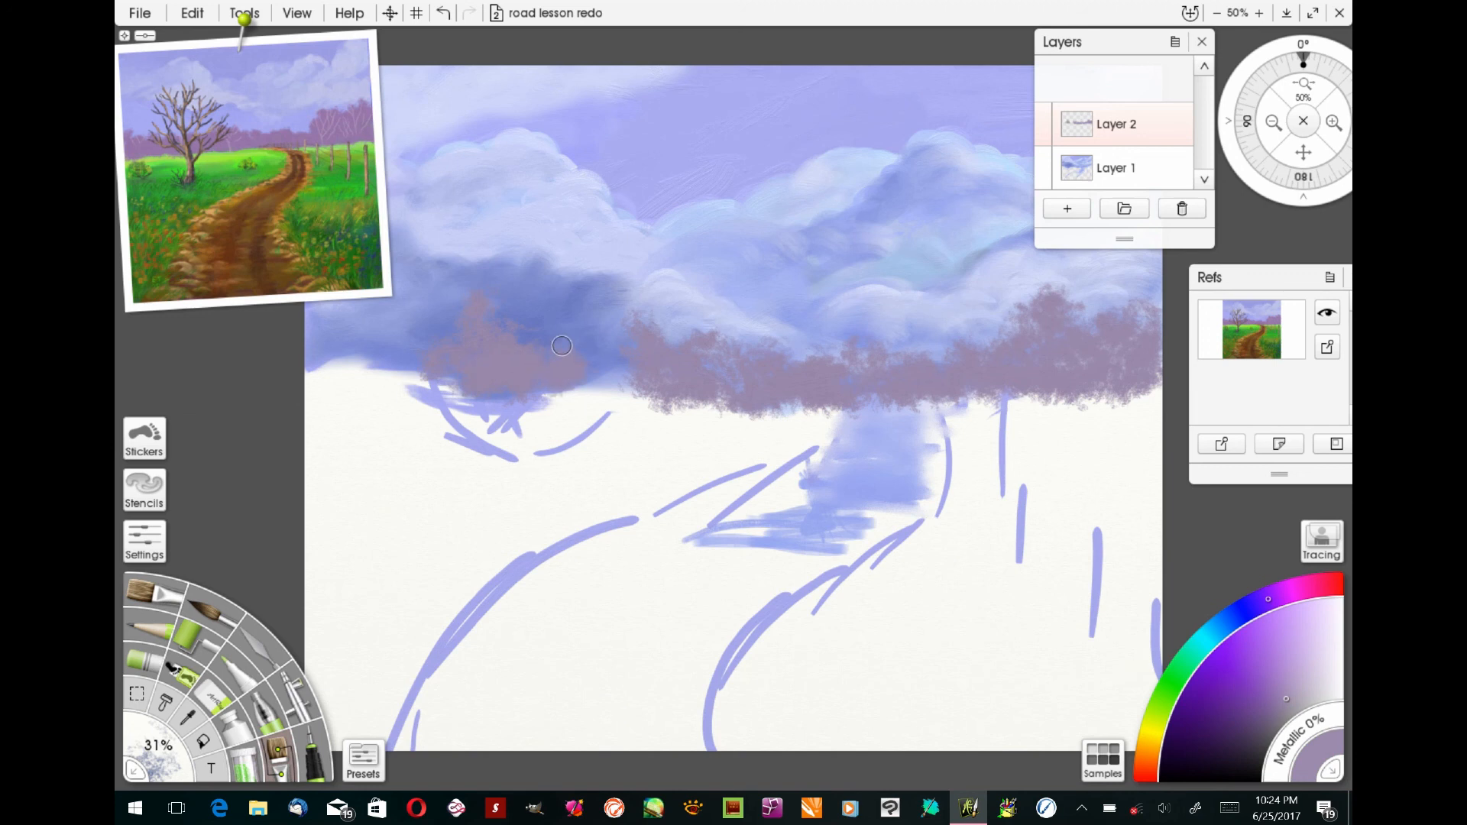
mouse_move(580, 375)
left_mouse_down()
mouse_move(611, 381)
mouse_move(426, 392)
mouse_move(427, 348)
mouse_move(391, 359)
mouse_move(367, 337)
mouse_move(336, 349)
mouse_move(342, 360)
mouse_move(346, 320)
mouse_move(343, 381)
mouse_move(390, 366)
mouse_move(345, 340)
mouse_move(344, 294)
mouse_move(317, 309)
mouse_move(330, 290)
mouse_move(356, 326)
mouse_move(414, 349)
mouse_move(337, 366)
mouse_move(311, 352)
mouse_move(347, 353)
left_mouse_up()
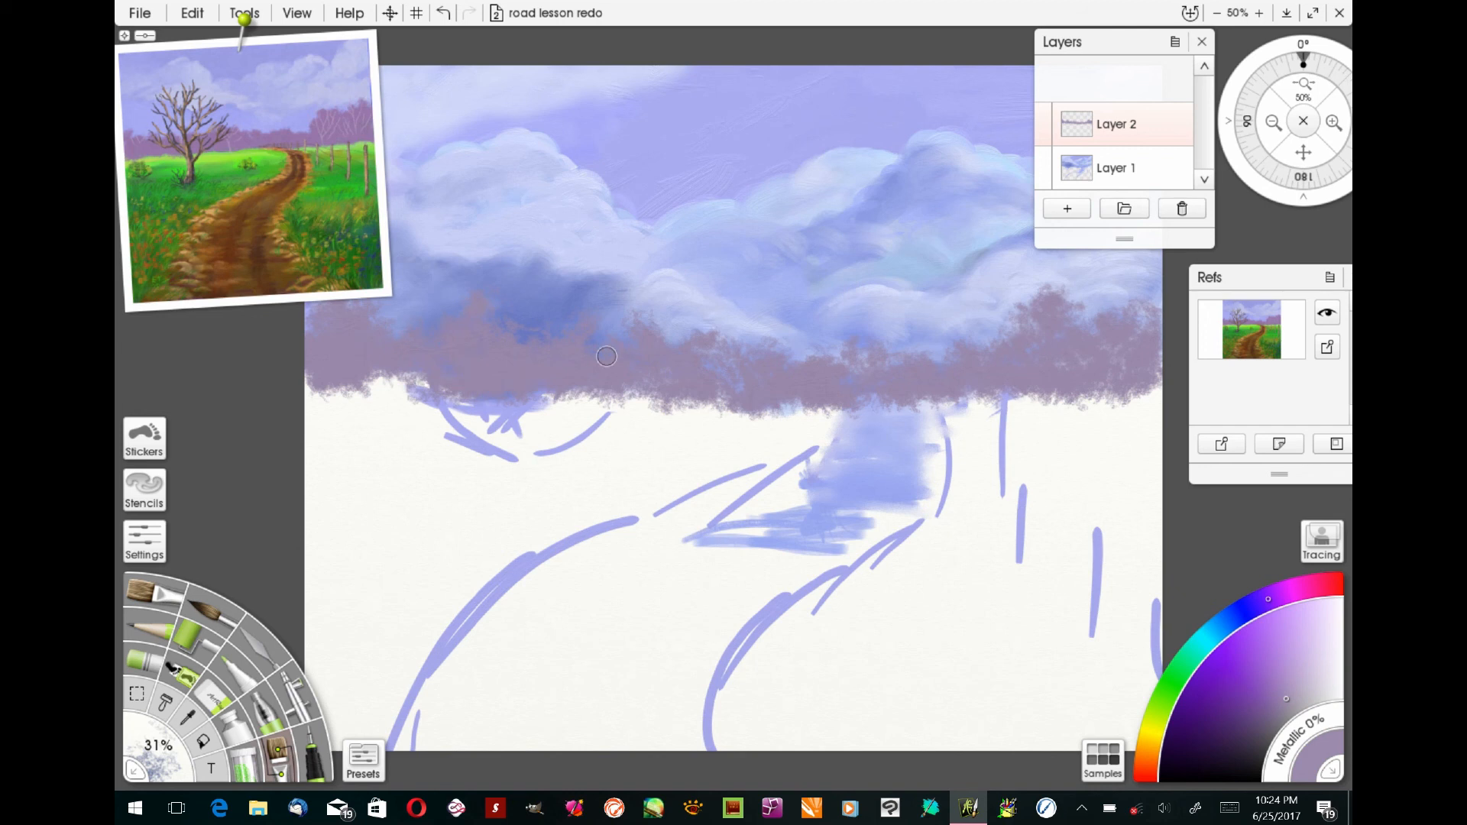
mouse_move(615, 405)
left_mouse_down()
mouse_move(351, 386)
mouse_move(372, 388)
left_mouse_up()
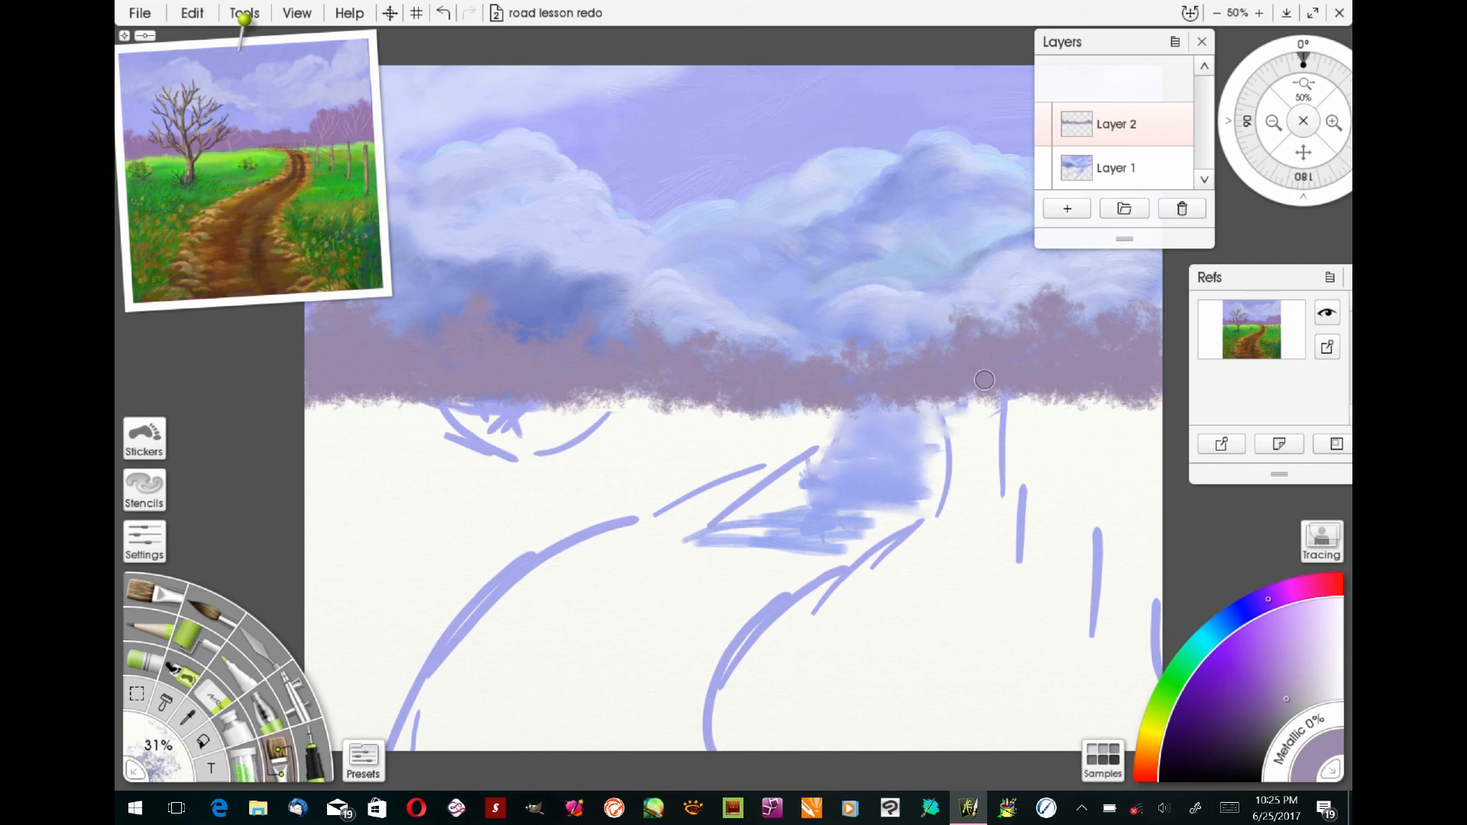
left_click_drag(707, 397, 331, 394)
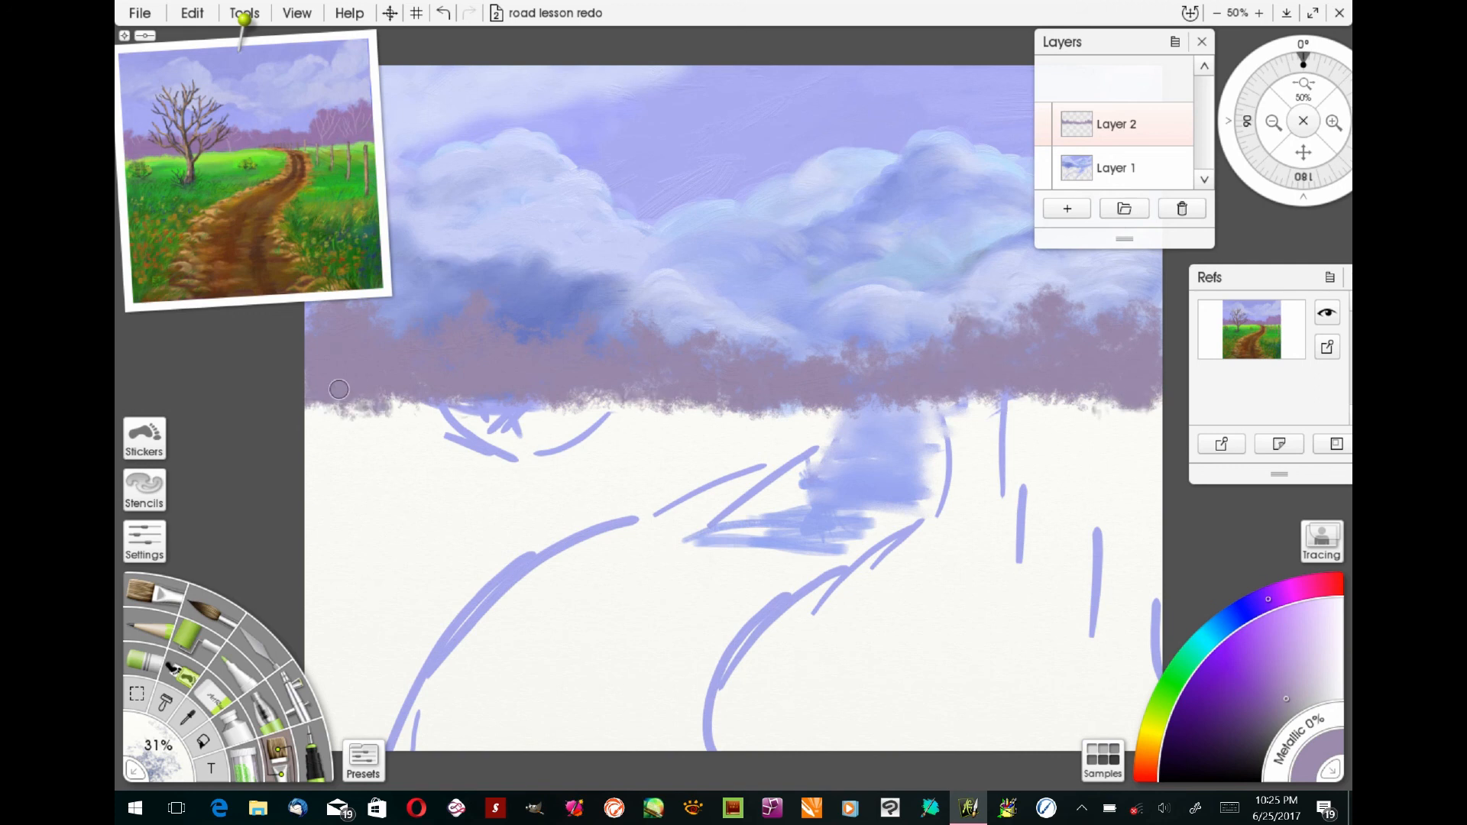
Add a new layer above Layer 2 and choose the Normal Round preset for the oil brush.
left_click(1067, 207)
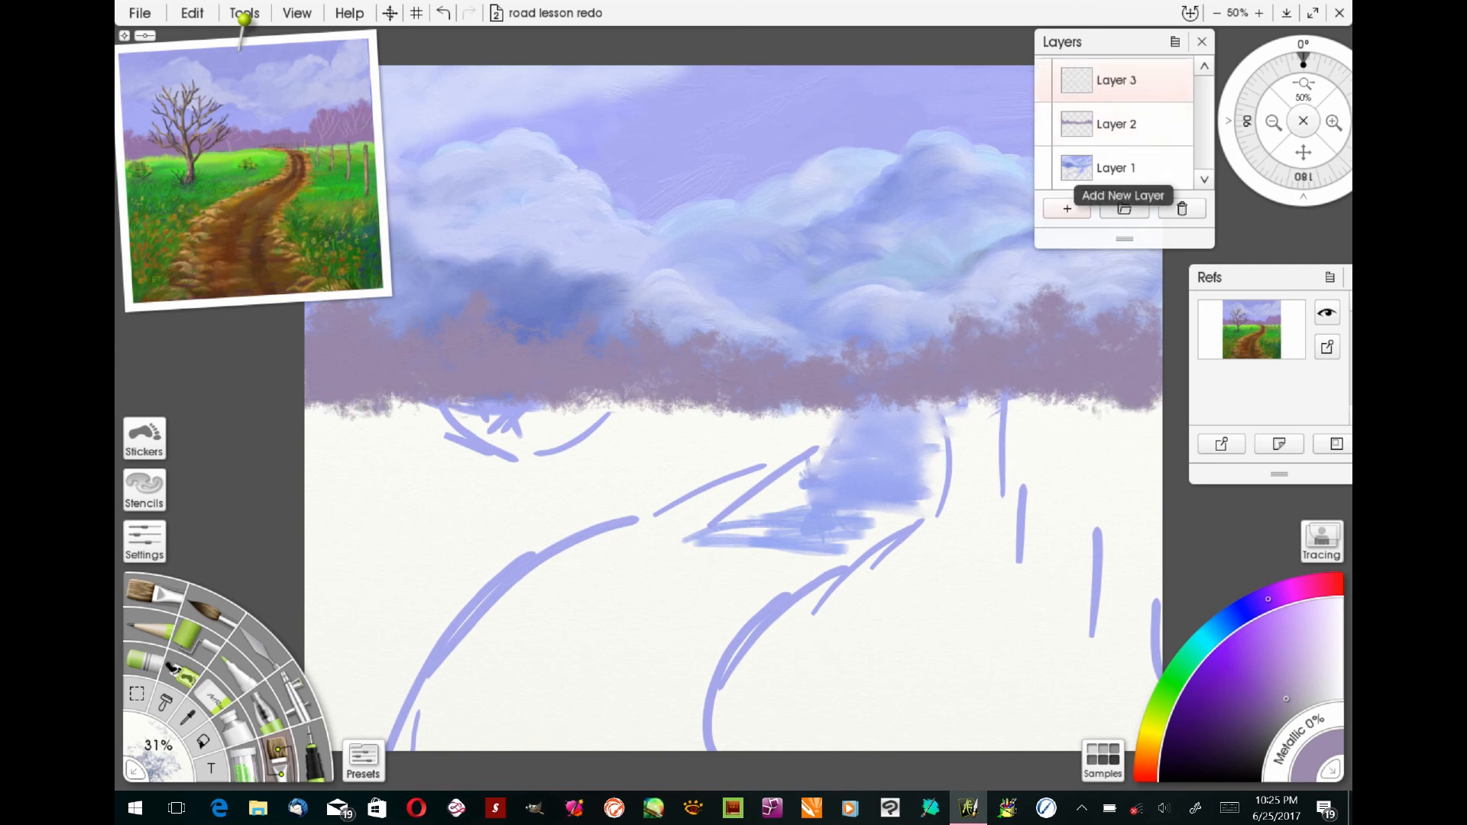
left_click(153, 592)
left_click(363, 756)
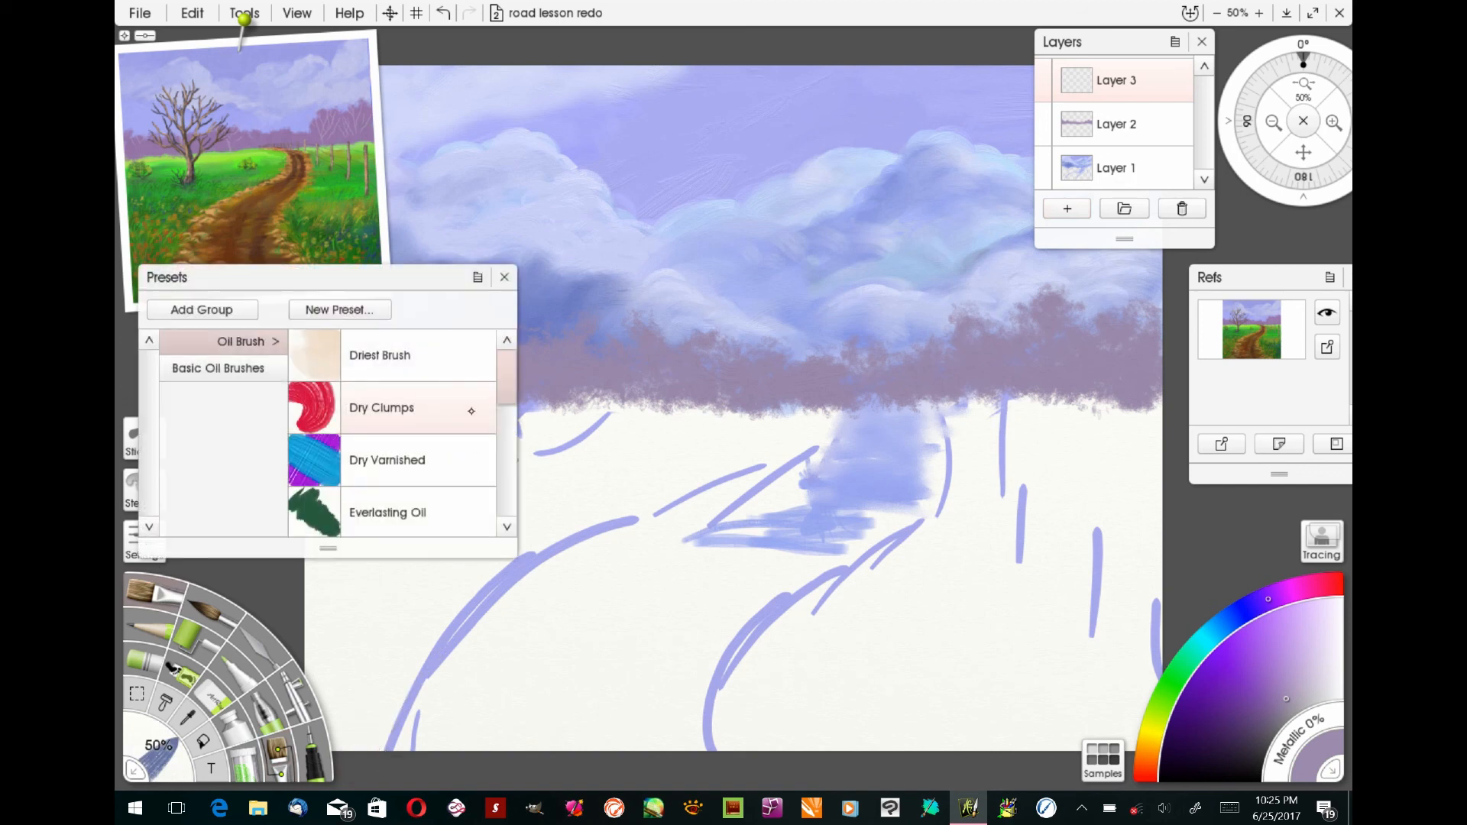
scroll(391, 433, "down", 5)
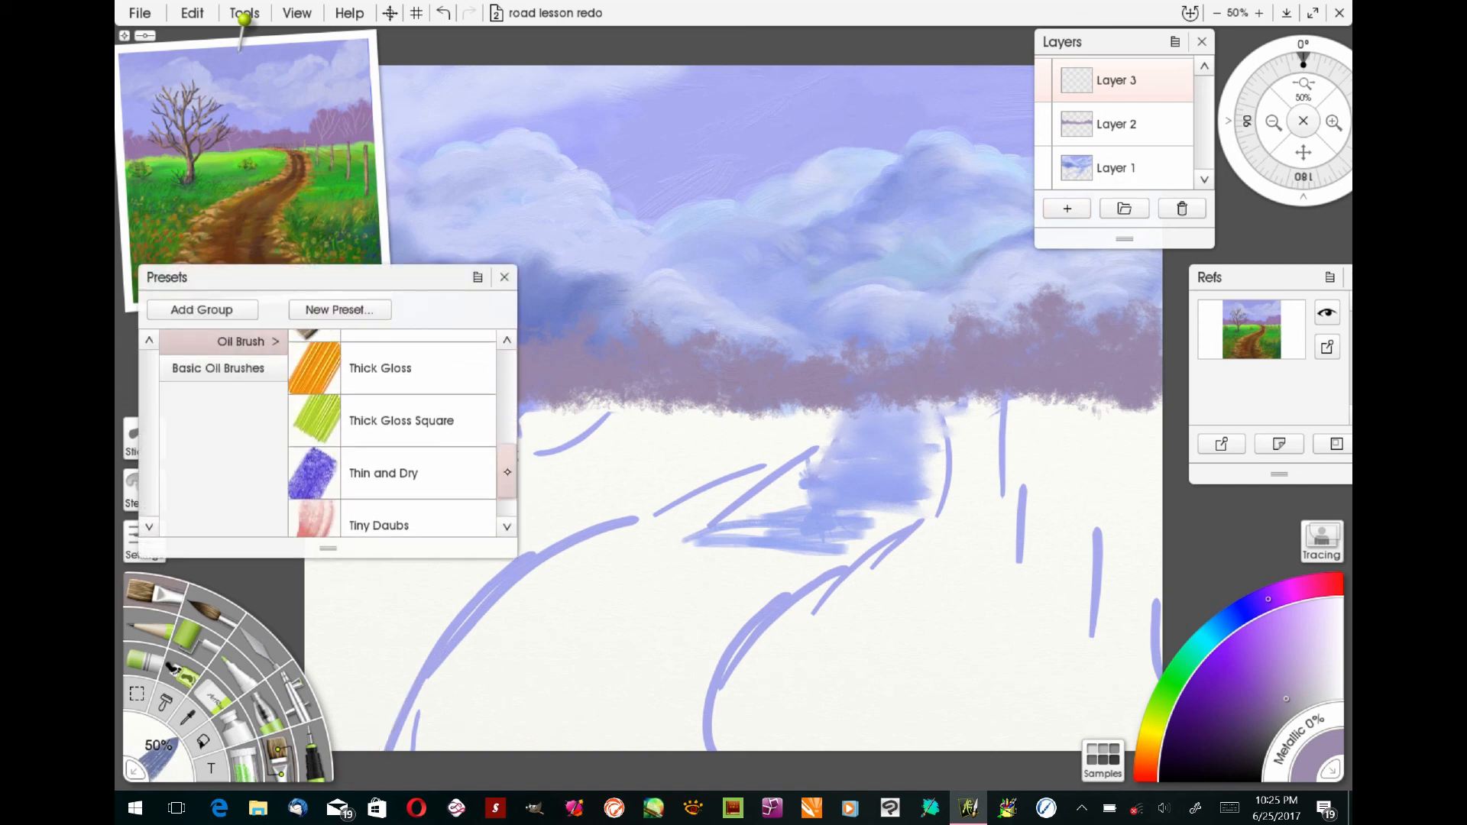
scroll(392, 433, "up", 3)
left_click_drag(505, 423, 479, 411)
left_click(412, 446)
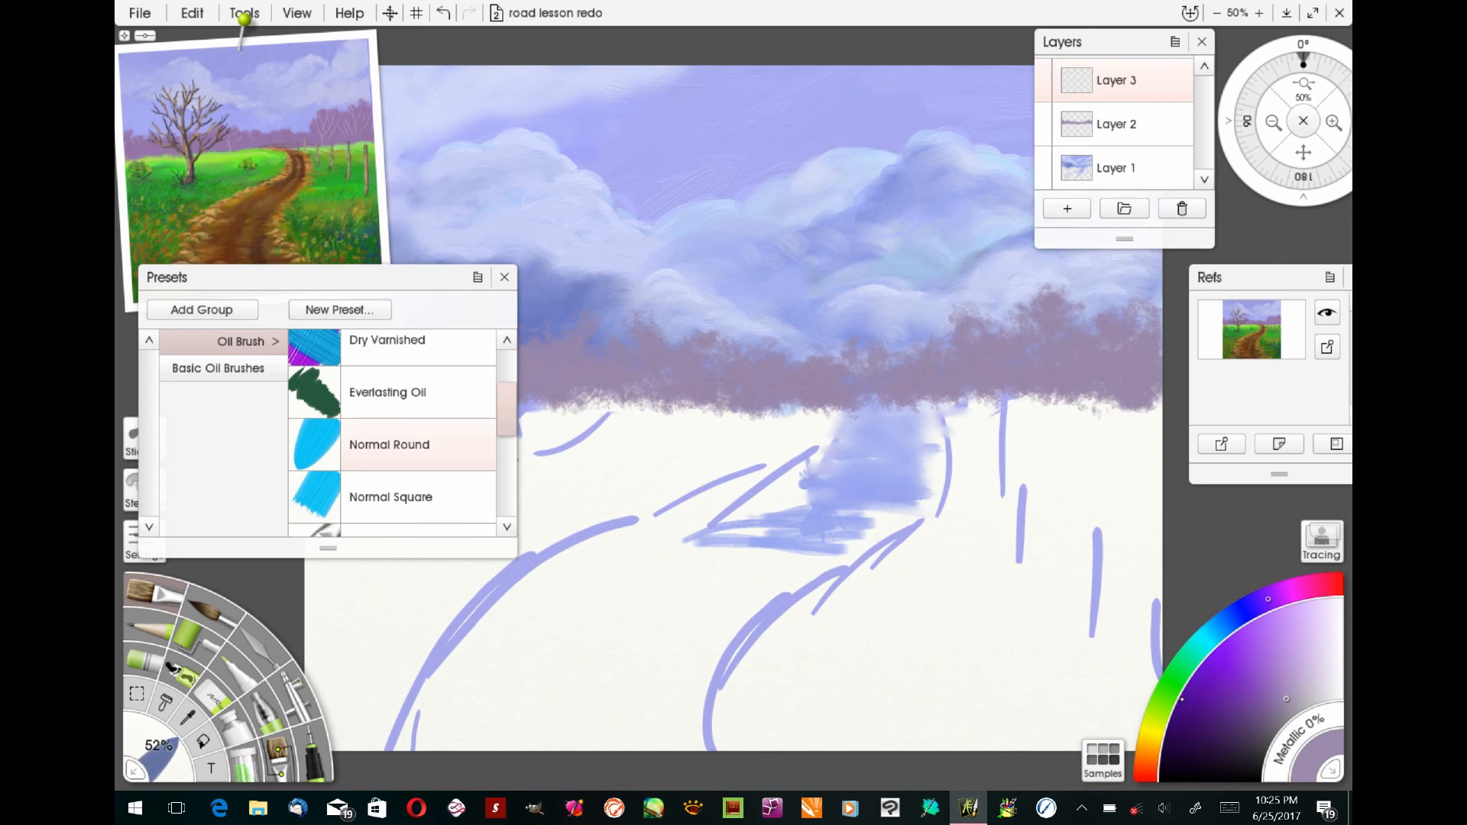
Lay thick yellow-green paint-tube strokes just below the tree line on both sides of the road.
left_click_drag(1162, 709, 1153, 726)
mouse_move(1268, 656)
left_mouse_down()
mouse_move(1281, 646)
mouse_move(1214, 695)
mouse_move(1220, 669)
left_mouse_up()
left_click_drag(1162, 720, 1207, 679)
mouse_move(947, 401)
left_mouse_down()
mouse_move(1150, 400)
mouse_move(774, 417)
mouse_move(691, 410)
mouse_move(827, 408)
mouse_move(552, 408)
mouse_move(661, 424)
mouse_move(793, 419)
mouse_move(594, 420)
mouse_move(589, 398)
mouse_move(521, 408)
mouse_move(515, 423)
mouse_move(504, 410)
mouse_move(336, 413)
mouse_move(824, 421)
left_mouse_up()
left_click(233, 724)
left_click_drag(1081, 421, 962, 409)
mouse_move(962, 409)
left_mouse_down()
mouse_move(1086, 409)
mouse_move(1035, 411)
mouse_move(1005, 433)
left_mouse_up()
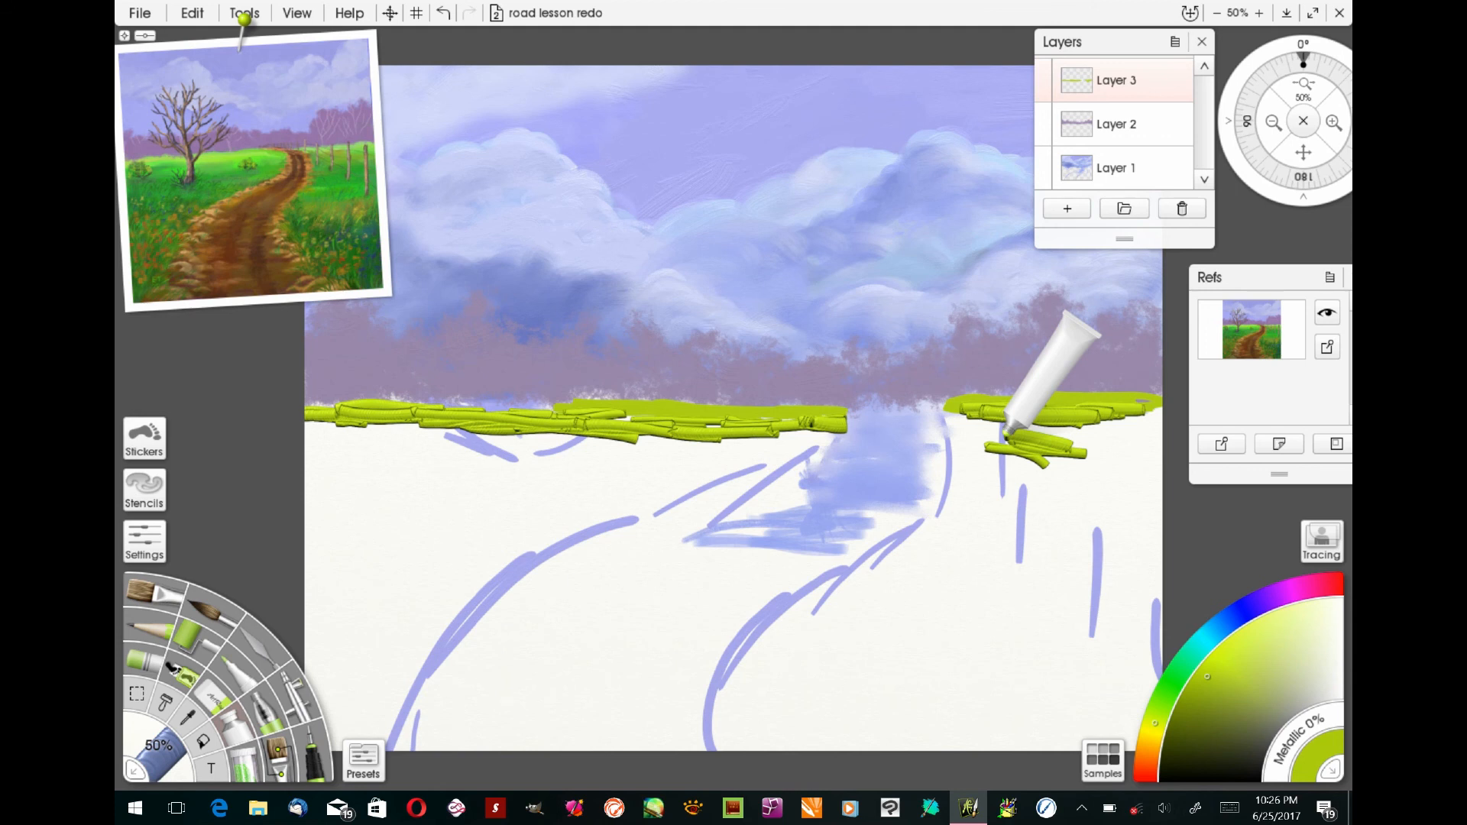
left_click_drag(517, 441, 616, 423)
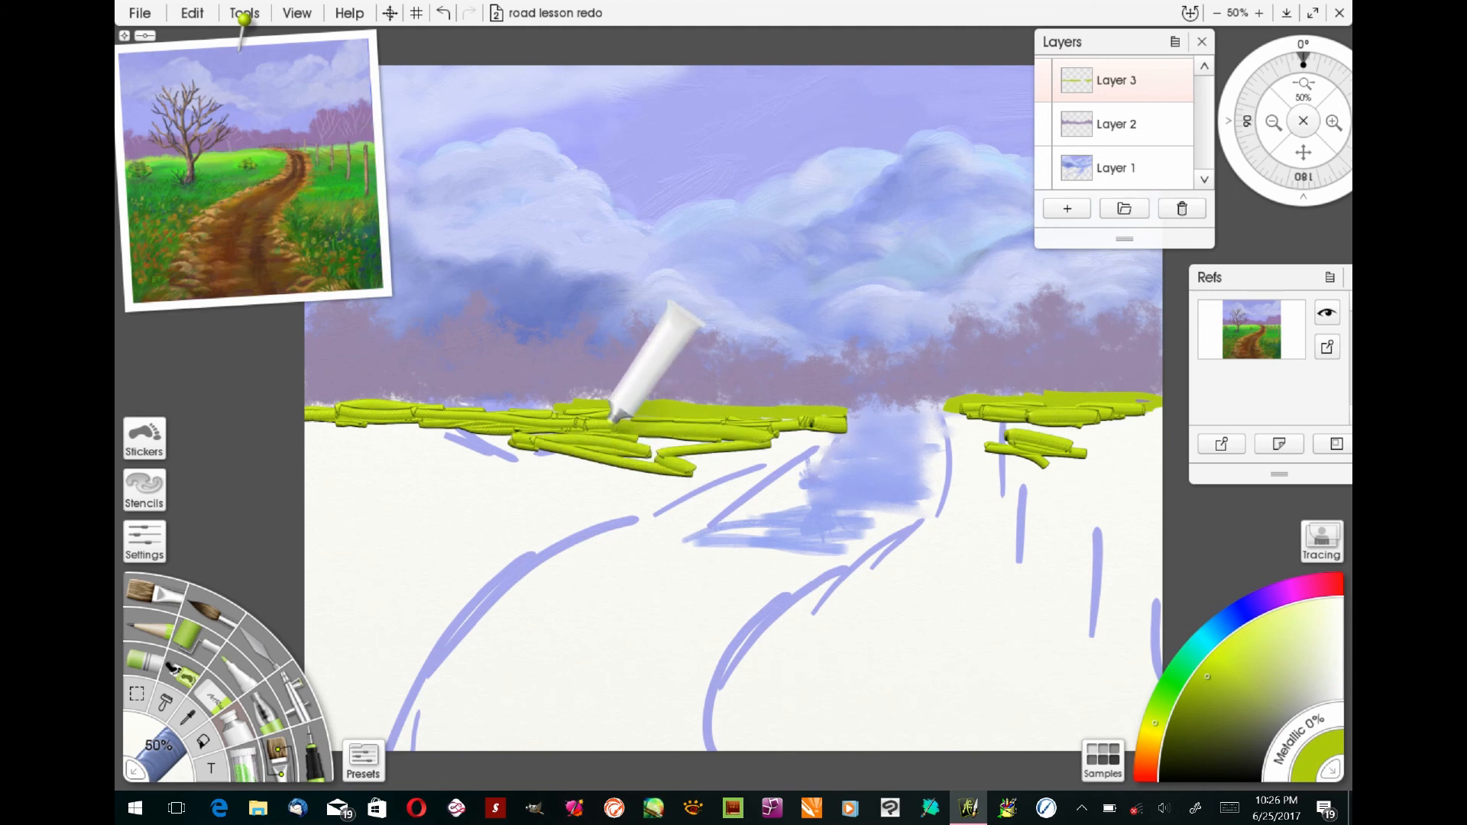
left_click_drag(456, 431, 359, 413)
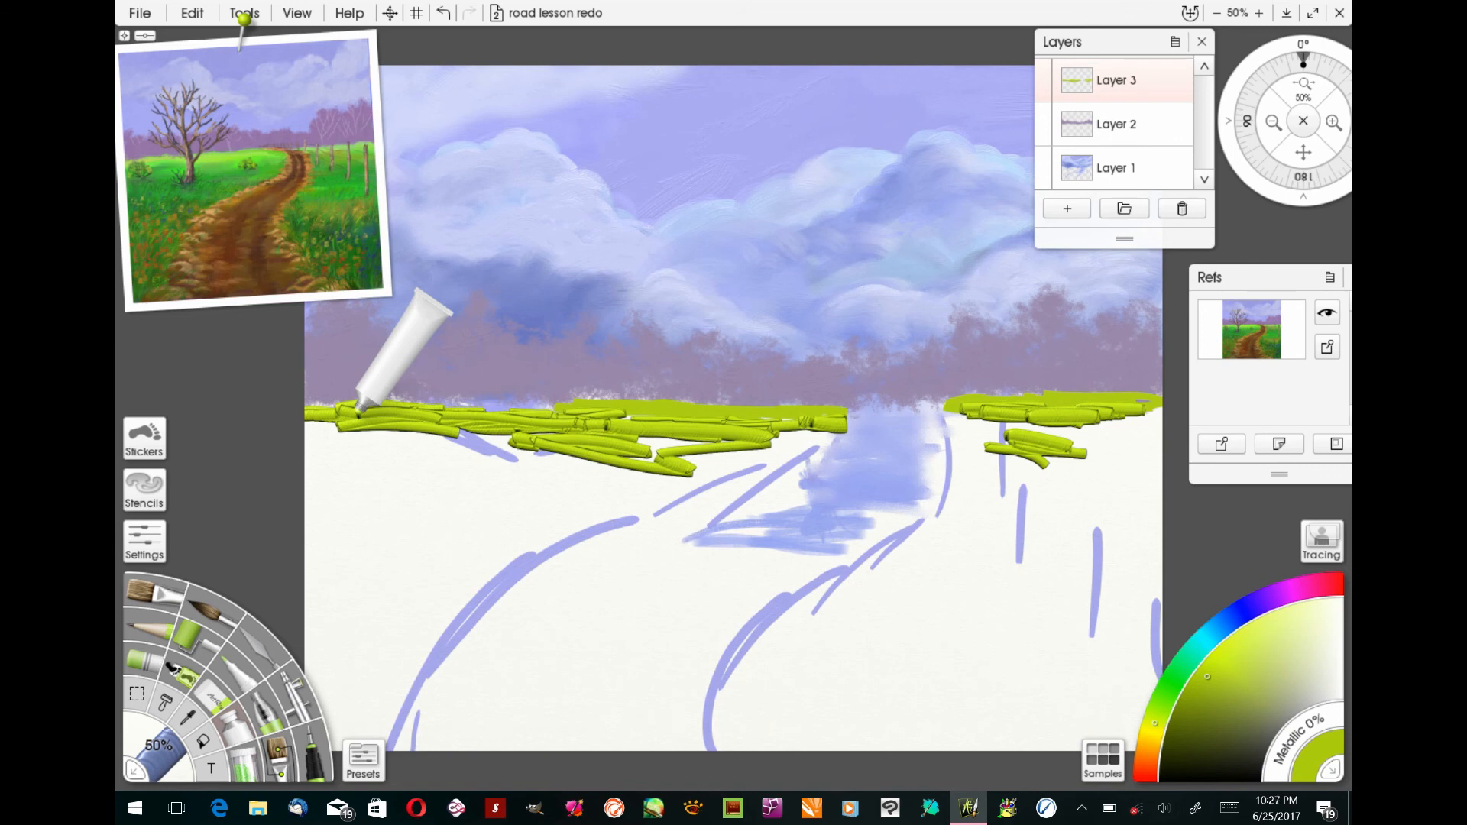
Add a band of bright green paint-tube strokes below the yellow-green in both fields.
left_click(1162, 701)
mouse_move(950, 425)
left_mouse_down()
mouse_move(1024, 431)
mouse_move(1042, 449)
left_mouse_up()
mouse_move(710, 443)
left_mouse_down()
mouse_move(432, 447)
mouse_move(514, 443)
mouse_move(669, 490)
mouse_move(351, 462)
mouse_move(524, 472)
left_mouse_up()
left_click_drag(966, 455, 1100, 475)
mouse_move(1158, 435)
left_mouse_down()
mouse_move(1096, 482)
mouse_move(1138, 487)
mouse_move(976, 470)
left_mouse_up()
Add orange accent strokes among the bright green bands in the right and left fields.
left_click(1148, 745)
left_click_drag(976, 470, 1082, 474)
left_click_drag(1092, 452, 1158, 463)
left_click_drag(543, 497, 666, 465)
left_click_drag(666, 465, 345, 486)
left_click_drag(345, 486, 546, 487)
Lay medium green paint-tube strokes across the middle of both fields, following the road's edges.
left_click(1162, 698)
left_click(1233, 699)
mouse_move(1093, 508)
left_mouse_down()
mouse_move(972, 468)
mouse_move(955, 489)
left_mouse_up()
mouse_move(821, 442)
left_mouse_down()
mouse_move(681, 484)
mouse_move(409, 487)
mouse_move(337, 514)
mouse_move(550, 489)
left_mouse_up()
mouse_move(955, 427)
left_mouse_down()
mouse_move(1162, 534)
mouse_move(1024, 570)
left_mouse_up()
Lay darker green paint-tube strokes across the lower parts of both fields.
left_click(1216, 723)
mouse_move(886, 568)
left_mouse_down()
mouse_move(1043, 564)
mouse_move(1100, 544)
left_mouse_up()
mouse_move(556, 545)
left_mouse_down()
mouse_move(366, 577)
mouse_move(512, 533)
mouse_move(608, 528)
mouse_move(328, 599)
left_mouse_up()
mouse_move(985, 596)
left_mouse_down()
mouse_move(845, 609)
mouse_move(765, 713)
left_mouse_up()
Add dark purple strokes to the foreground on both sides of the road and overlay them with dark green strokes.
left_click(1274, 596)
mouse_move(1024, 646)
left_mouse_down()
mouse_move(1063, 584)
mouse_move(1015, 718)
mouse_move(849, 626)
mouse_move(874, 734)
mouse_move(1043, 676)
mouse_move(901, 680)
left_mouse_up()
mouse_move(497, 546)
left_mouse_down()
mouse_move(327, 557)
mouse_move(377, 714)
mouse_move(409, 736)
left_mouse_up()
left_click(1168, 687)
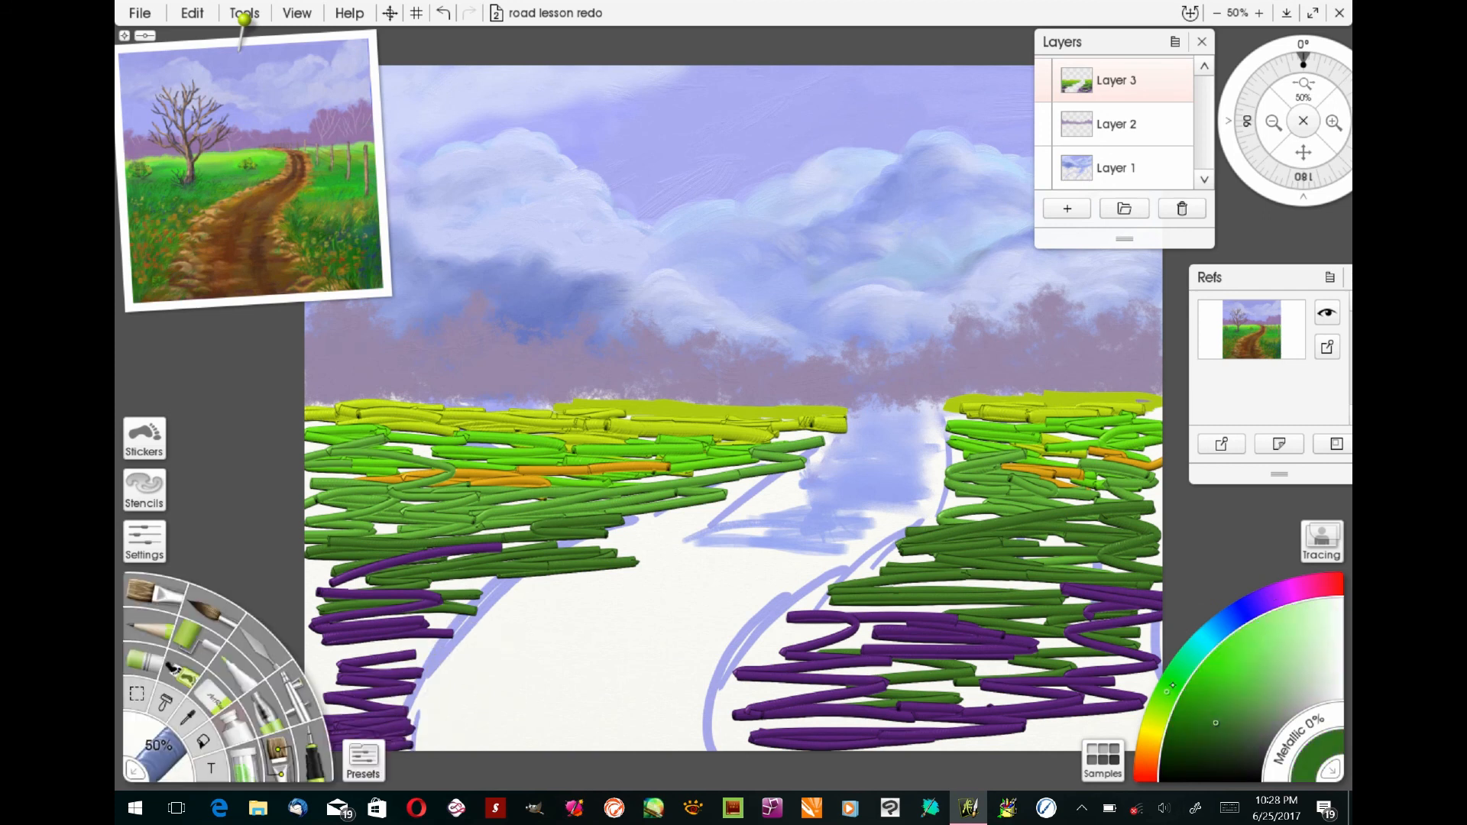
mouse_move(993, 581)
left_mouse_down()
mouse_move(780, 681)
mouse_move(1349, 697)
left_mouse_up()
mouse_move(458, 565)
left_mouse_down()
mouse_move(334, 606)
mouse_move(407, 677)
left_mouse_up()
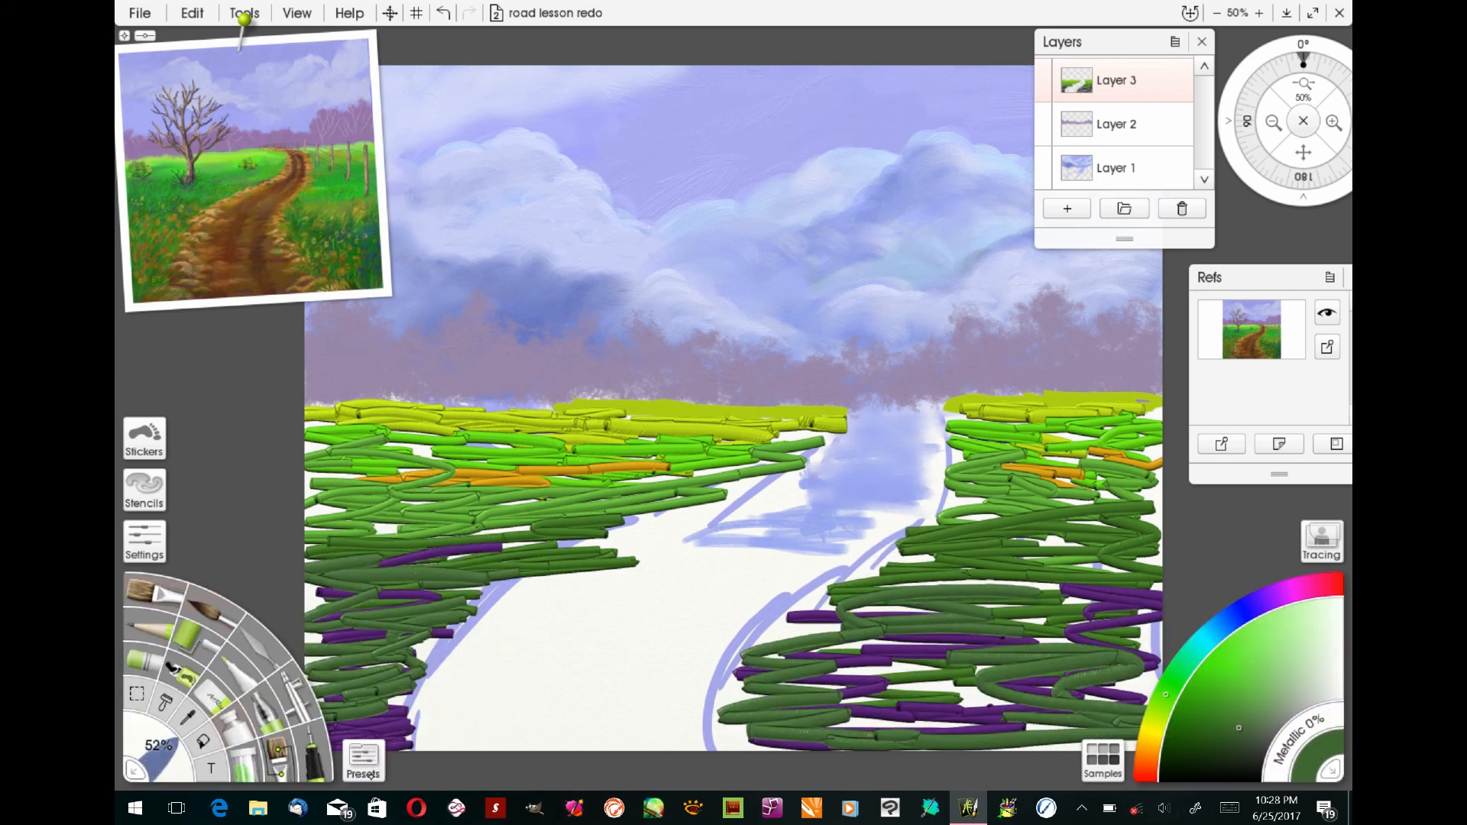
Blend the right field's thick paint with the Dry Clumps oil brush, then add grassy strokes at its base with the brush at 100%.
left_click(363, 757)
left_click(414, 412)
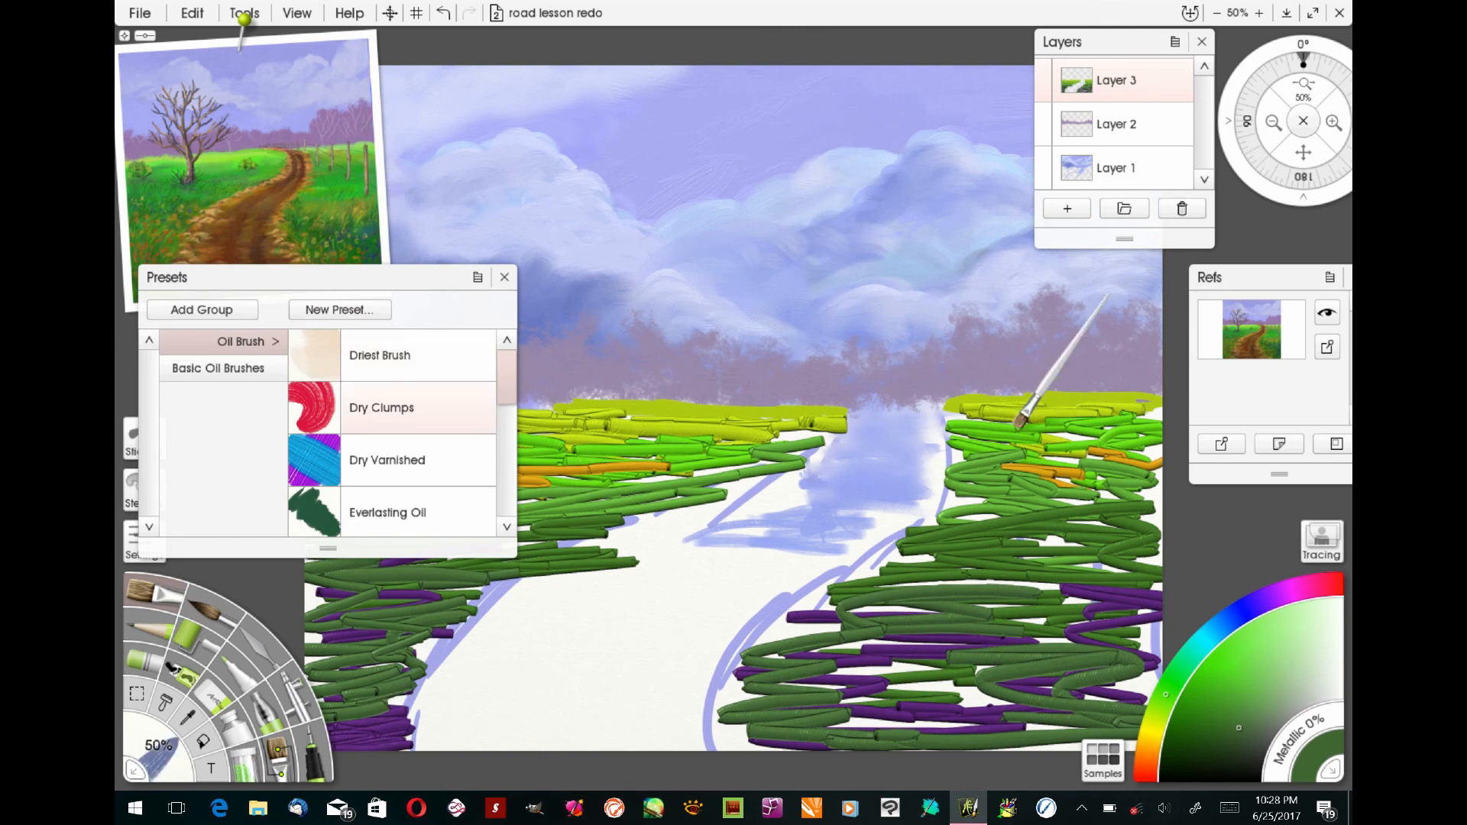
mouse_move(1098, 410)
left_mouse_down()
mouse_move(1146, 416)
mouse_move(993, 397)
mouse_move(1166, 441)
mouse_move(1107, 417)
mouse_move(942, 416)
mouse_move(1013, 438)
mouse_move(933, 442)
mouse_move(969, 399)
mouse_move(1145, 420)
mouse_move(1139, 474)
mouse_move(1031, 489)
mouse_move(1150, 489)
mouse_move(993, 535)
mouse_move(1123, 535)
mouse_move(1153, 469)
mouse_move(1098, 577)
mouse_move(852, 573)
mouse_move(1061, 618)
mouse_move(1033, 599)
mouse_move(882, 597)
mouse_move(1173, 644)
mouse_move(1110, 592)
mouse_move(860, 620)
mouse_move(787, 672)
mouse_move(982, 607)
mouse_move(1062, 710)
mouse_move(1146, 694)
mouse_move(1064, 645)
mouse_move(1123, 621)
mouse_move(1146, 687)
mouse_move(982, 557)
mouse_move(746, 671)
mouse_move(993, 710)
mouse_move(955, 744)
left_mouse_up()
left_click_drag(153, 756, 244, 755)
mouse_move(986, 699)
left_mouse_down()
mouse_move(958, 723)
mouse_move(886, 715)
mouse_move(1055, 732)
left_mouse_up()
left_click_drag(967, 658, 1046, 733)
left_click_drag(805, 707, 822, 747)
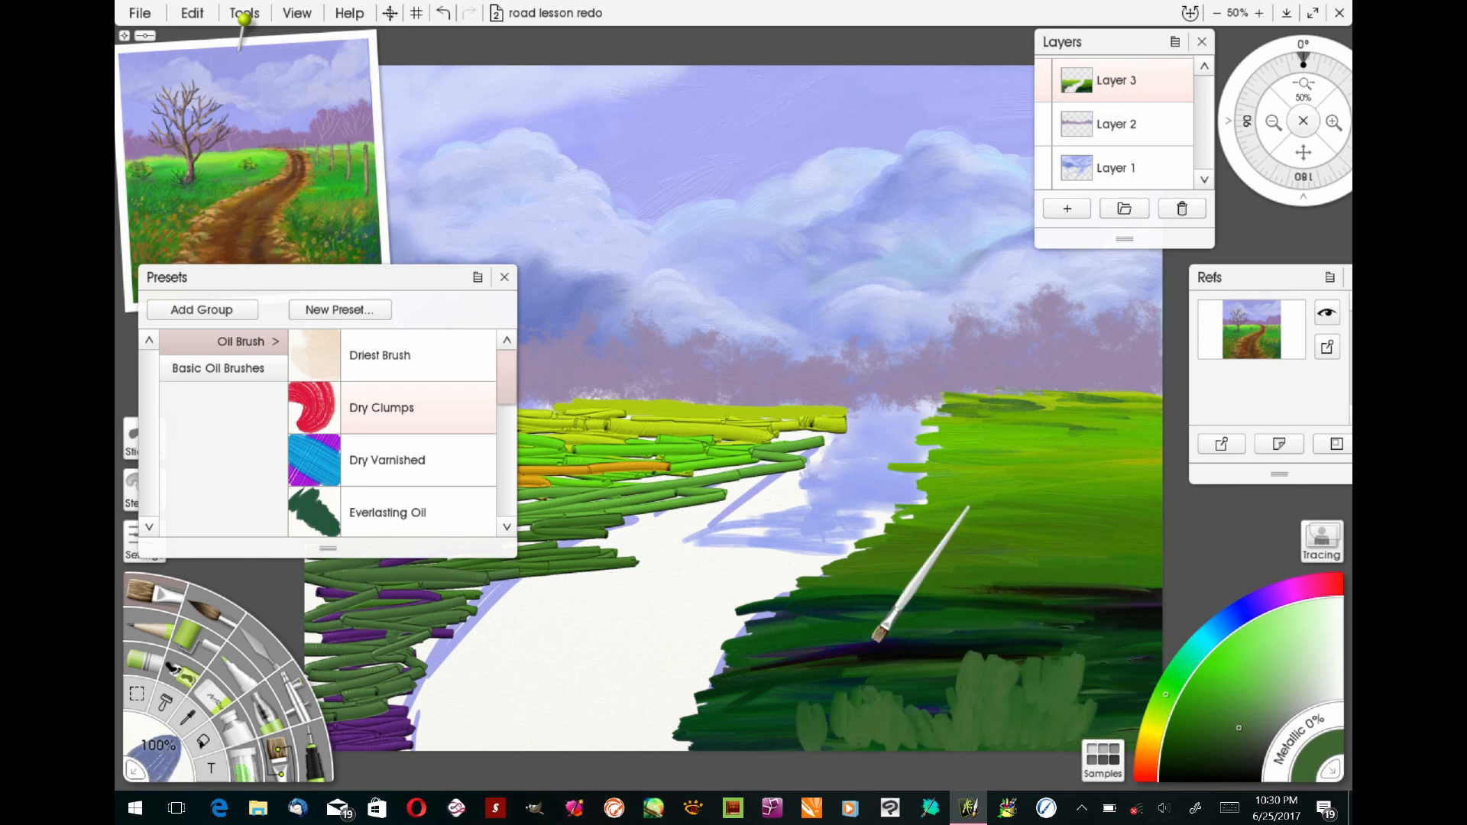
Smudge the right field's dark foreground into vertical grass with the Hard Out Smudge knife preset, saving the painting partway through.
left_click(260, 644)
left_click_drag(503, 363, 507, 423)
left_click(399, 402)
mouse_move(795, 703)
left_mouse_down()
mouse_move(780, 745)
mouse_move(701, 727)
left_mouse_up()
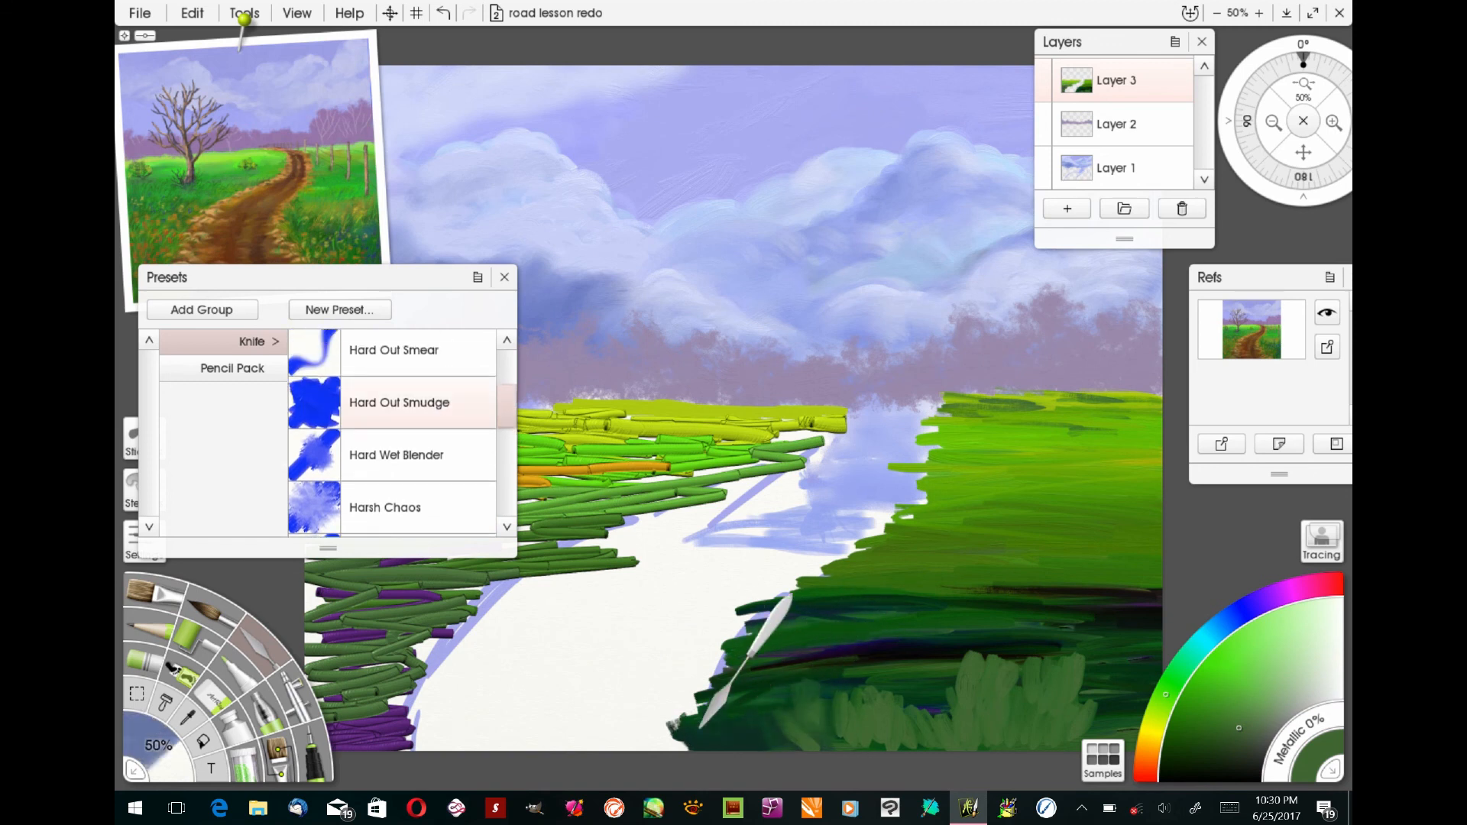
mouse_move(1131, 718)
left_mouse_down()
mouse_move(1113, 678)
mouse_move(970, 681)
mouse_move(1122, 714)
mouse_move(942, 633)
mouse_move(862, 656)
mouse_move(764, 734)
left_mouse_up()
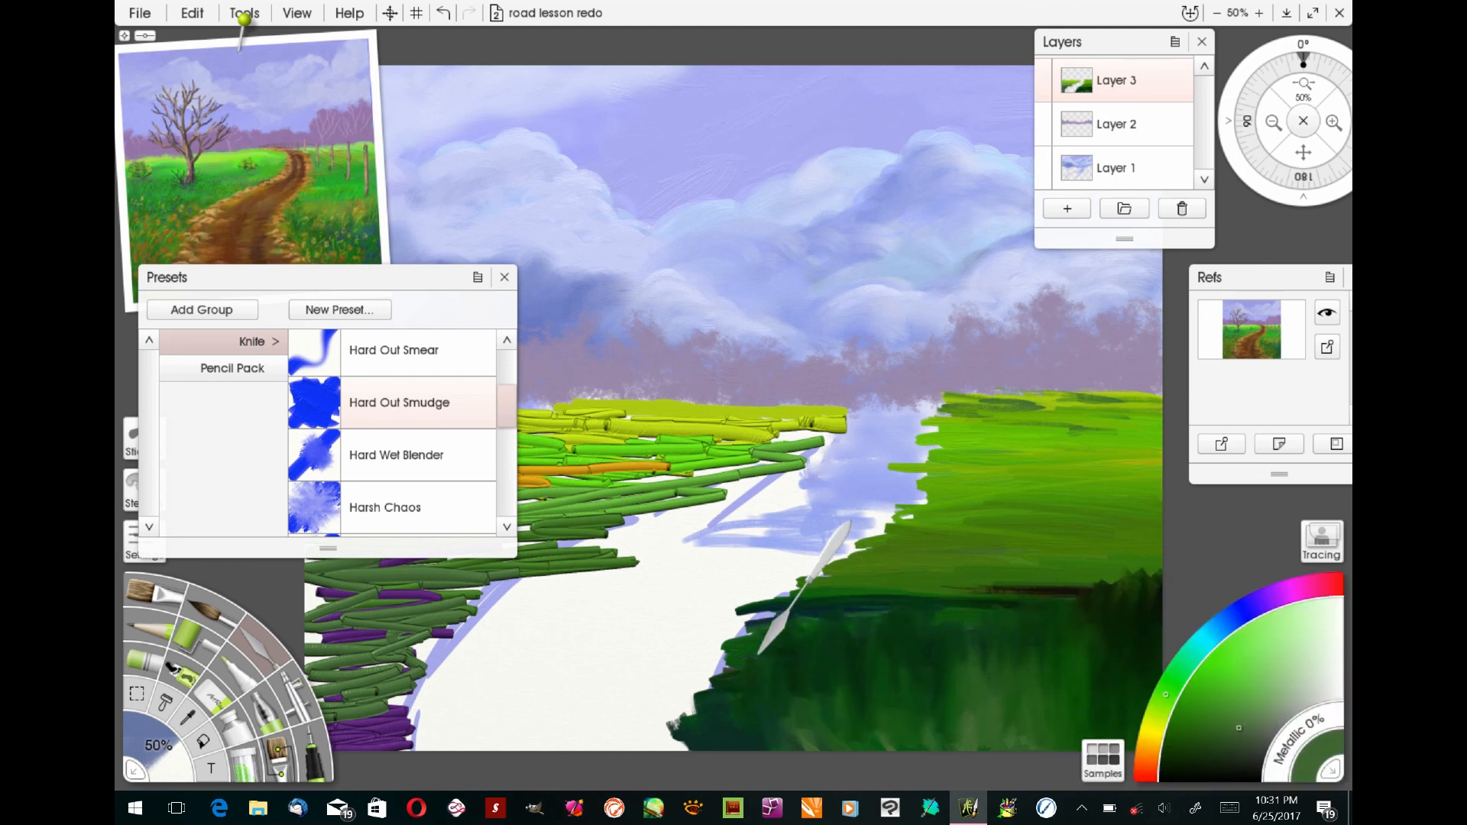
key("ctrl+s")
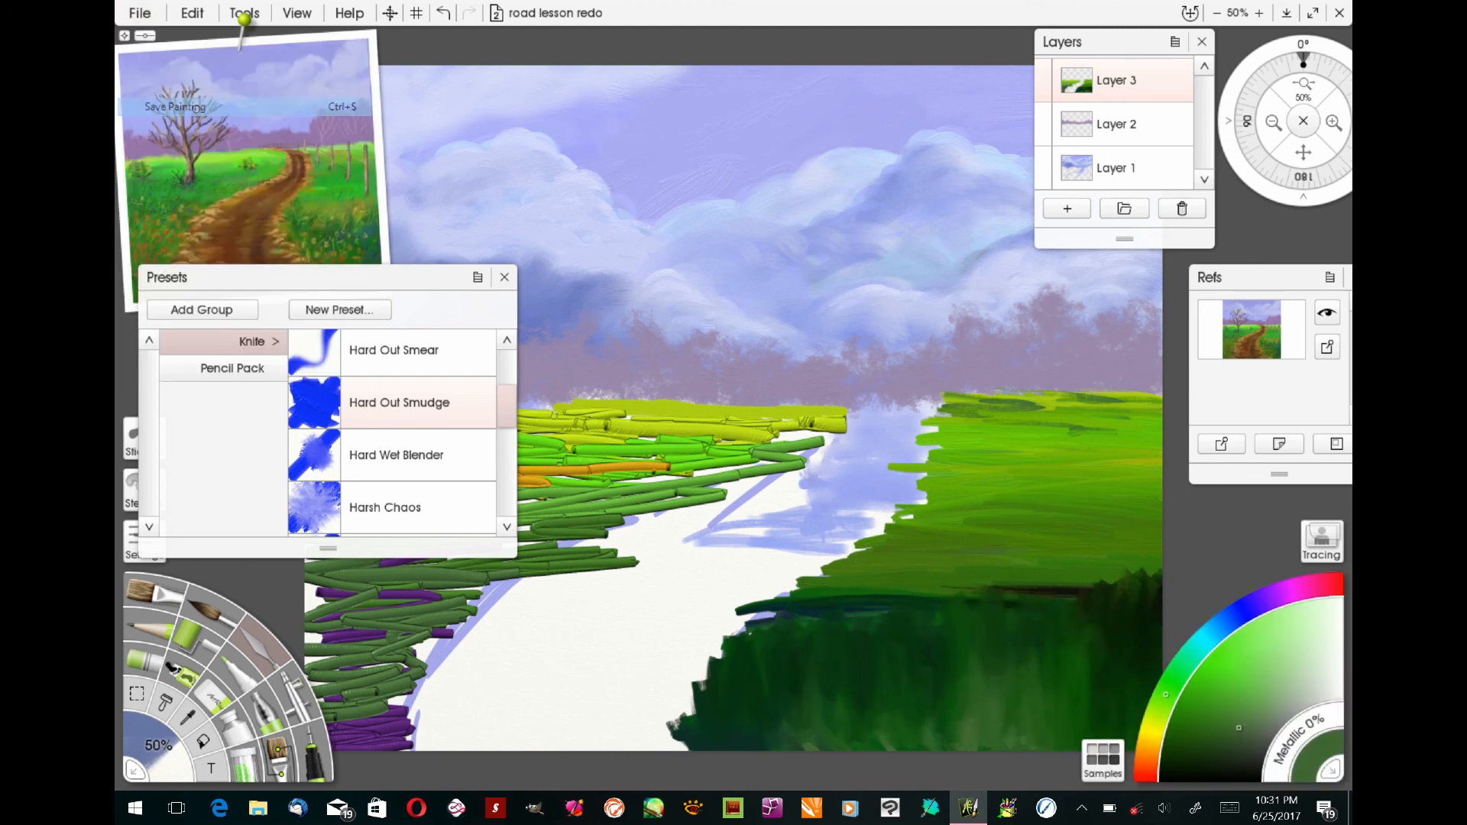
left_click_drag(1100, 631, 810, 645)
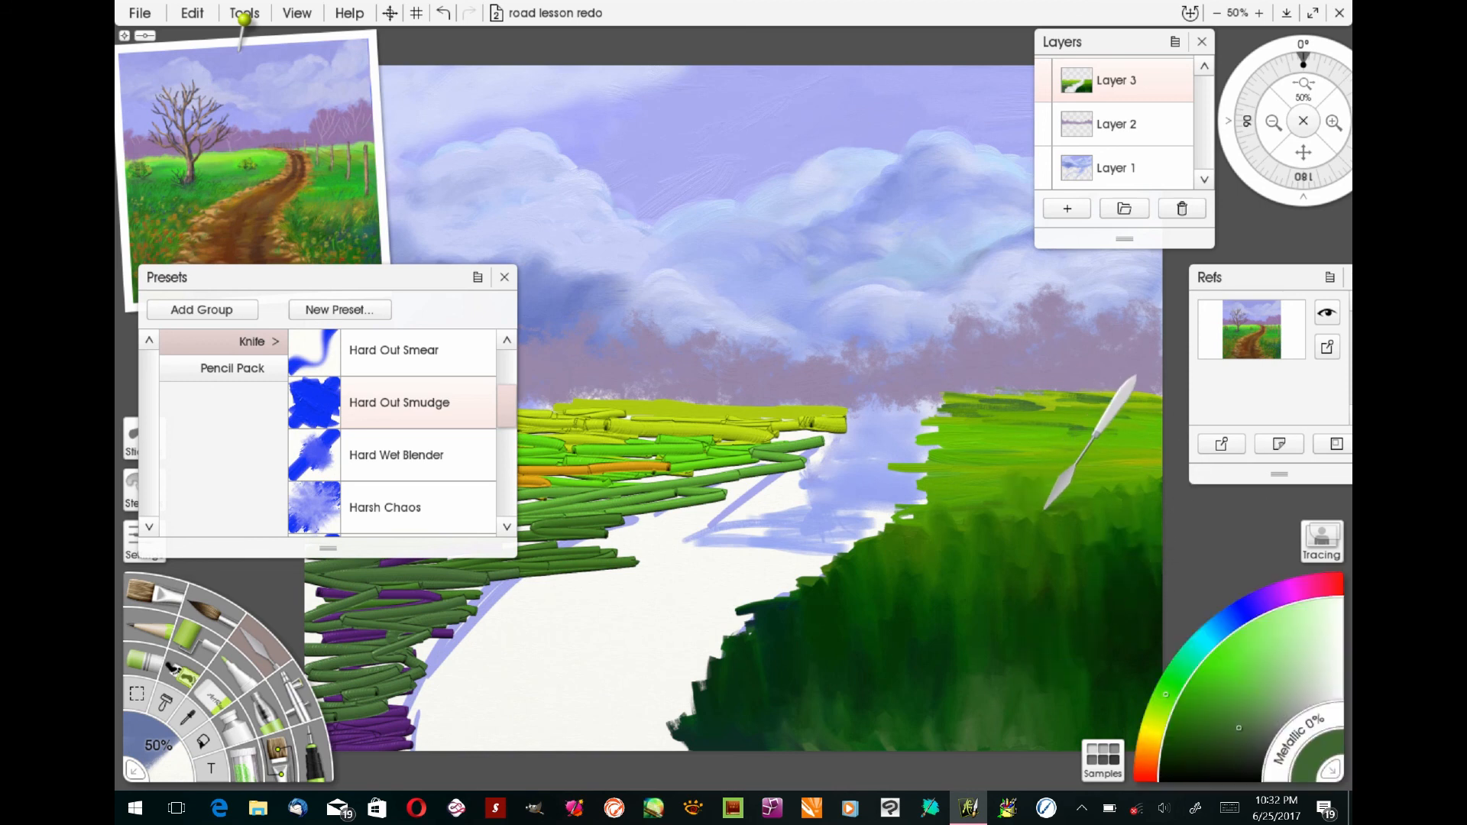
Switch the palette knife to its second type and smear the rest of the right field into soft vertical grass up to the horizon.
left_click(129, 548)
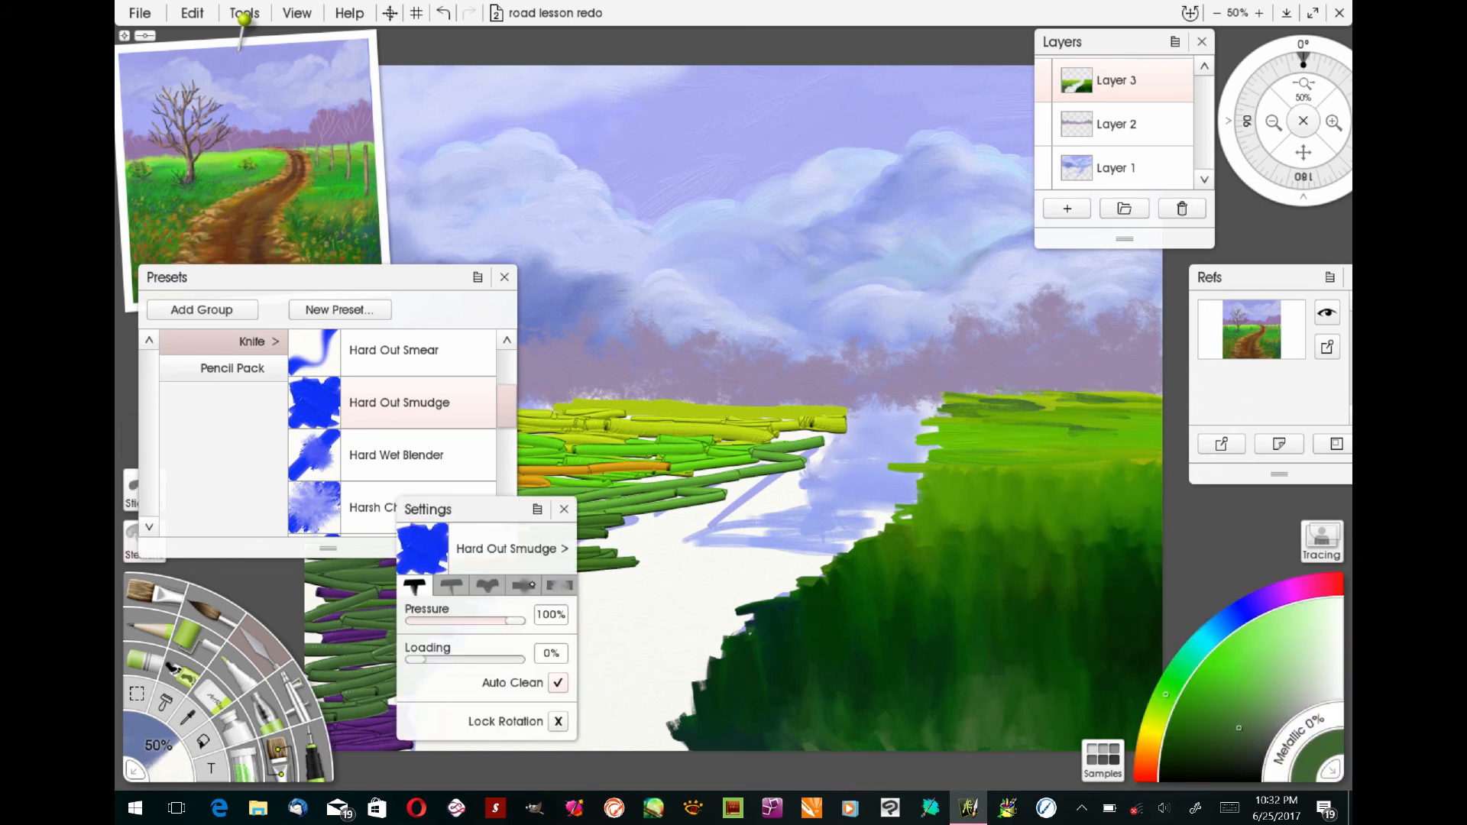
left_click(451, 586)
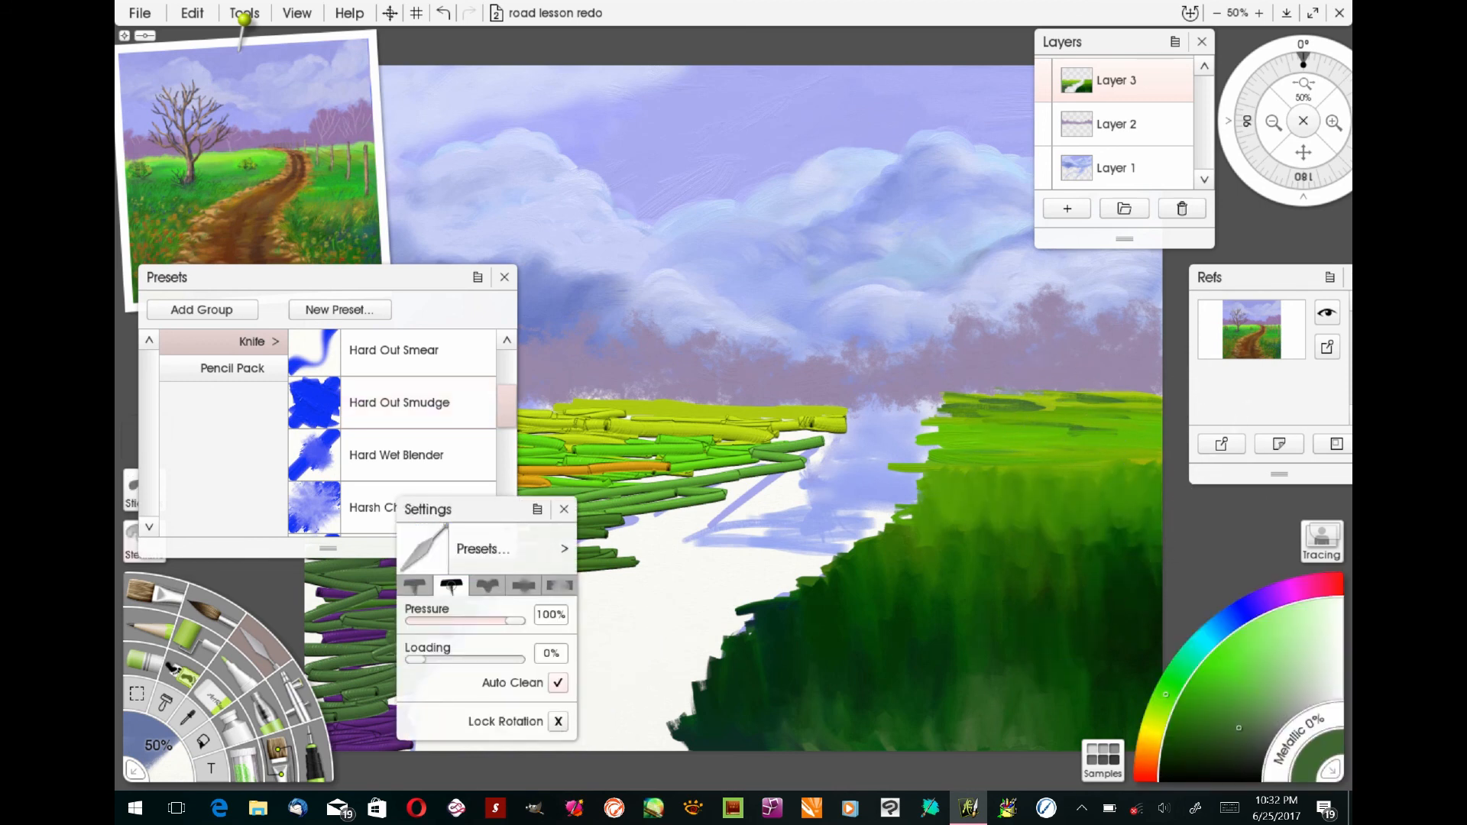
mouse_move(1102, 472)
left_mouse_down()
mouse_move(981, 446)
mouse_move(1094, 405)
left_mouse_up()
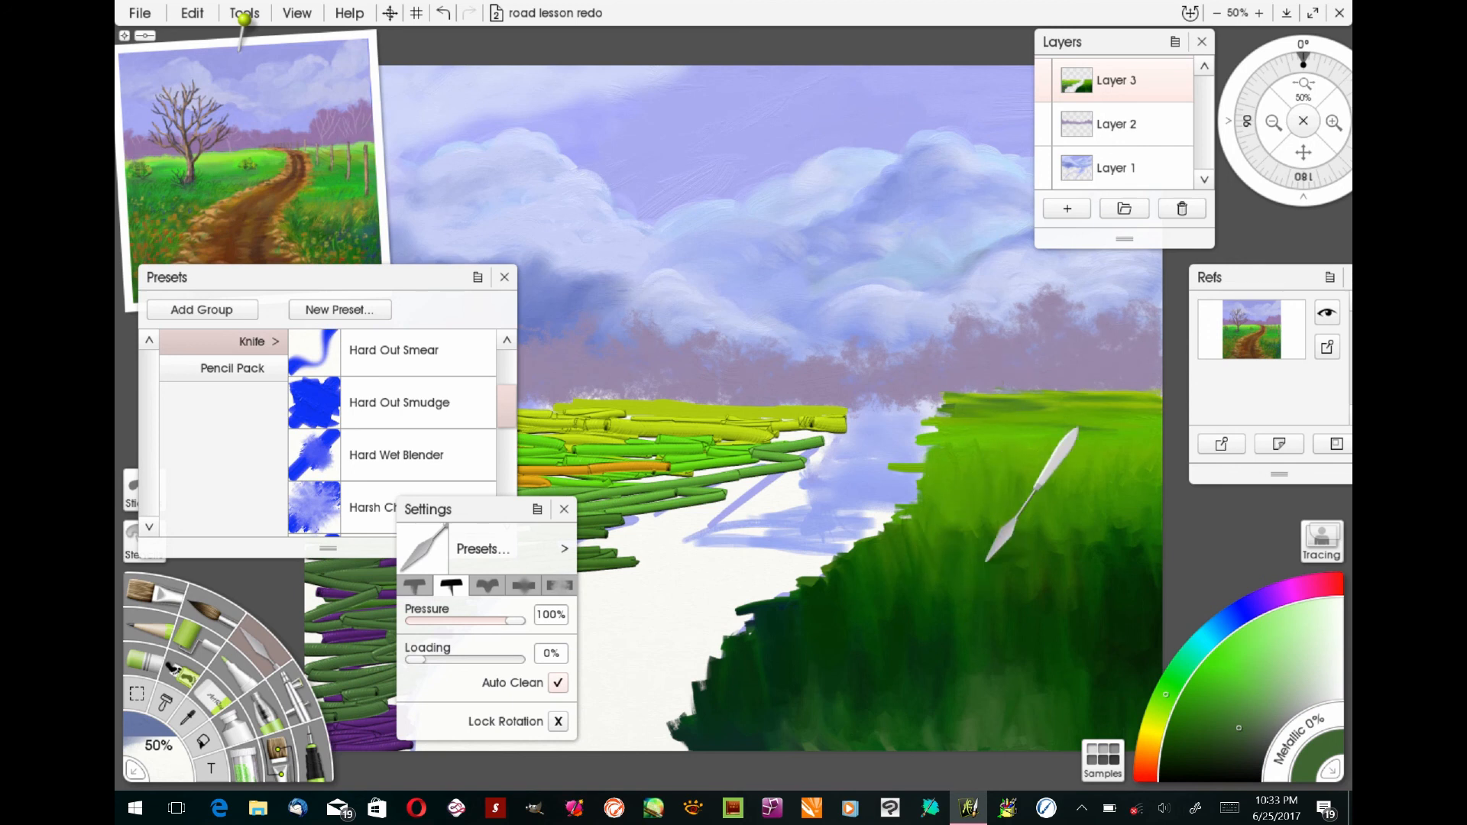
mouse_move(1027, 536)
left_mouse_down()
mouse_move(1045, 541)
mouse_move(925, 520)
mouse_move(1057, 641)
mouse_move(900, 652)
mouse_move(667, 729)
mouse_move(791, 696)
left_mouse_up()
left_click(563, 509)
Blend the left field's thick paint strokes horizontally, using the oil brush for the lower part.
mouse_move(603, 423)
left_mouse_down()
mouse_move(816, 418)
mouse_move(555, 439)
left_mouse_up()
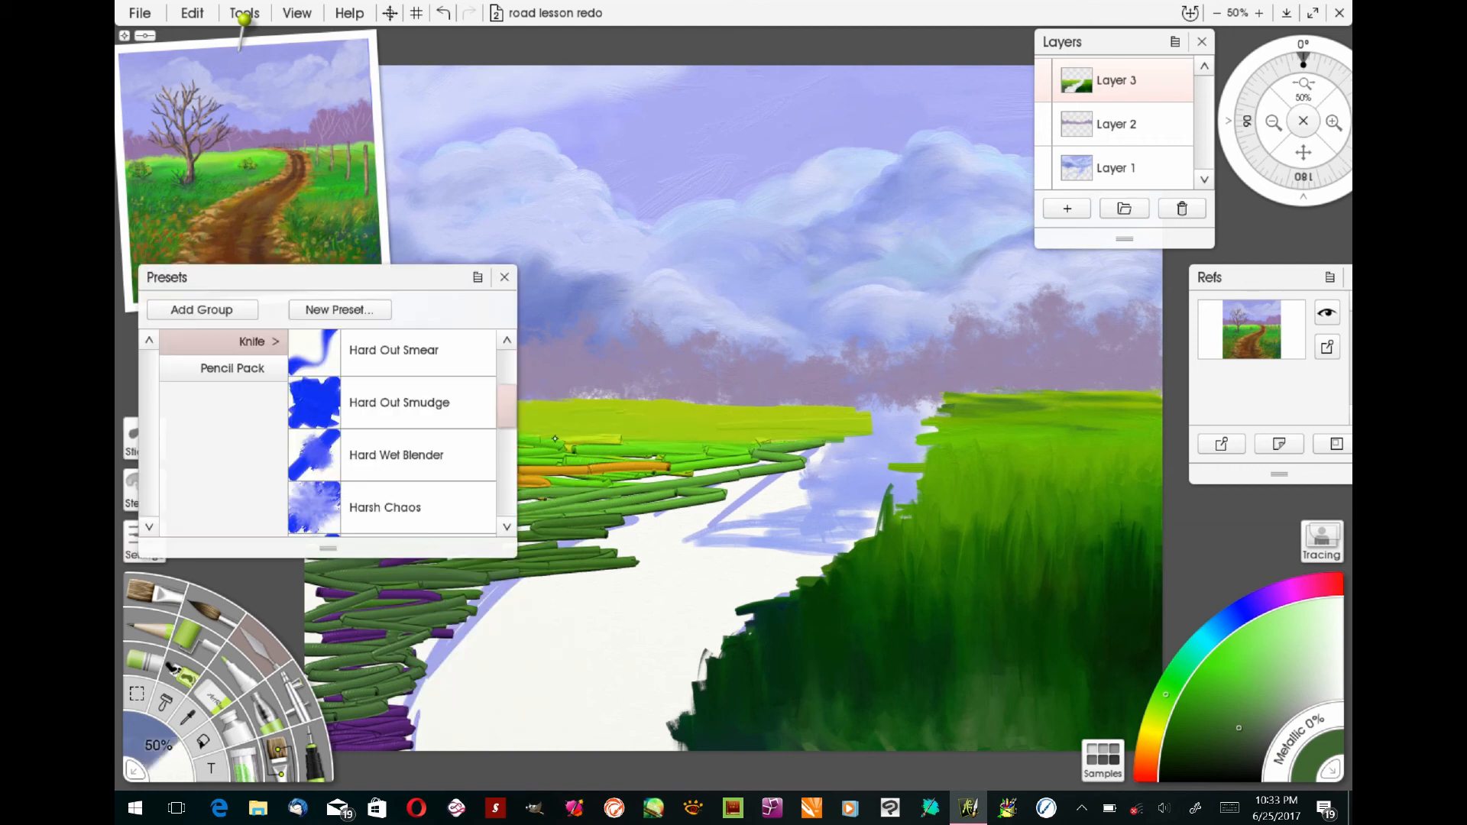
mouse_move(644, 462)
left_mouse_down()
mouse_move(558, 448)
mouse_move(791, 426)
mouse_move(672, 438)
mouse_move(396, 418)
mouse_move(512, 412)
mouse_move(583, 466)
mouse_move(691, 465)
mouse_move(474, 473)
mouse_move(533, 461)
mouse_move(337, 422)
mouse_move(340, 404)
mouse_move(622, 486)
mouse_move(381, 450)
mouse_move(312, 496)
mouse_move(725, 495)
mouse_move(426, 525)
mouse_move(506, 499)
mouse_move(313, 520)
mouse_move(634, 489)
mouse_move(322, 505)
mouse_move(410, 585)
mouse_move(497, 585)
mouse_move(583, 548)
mouse_move(369, 546)
mouse_move(668, 495)
mouse_move(288, 563)
mouse_move(396, 591)
mouse_move(354, 611)
mouse_move(406, 630)
mouse_move(490, 618)
mouse_move(381, 632)
mouse_move(414, 699)
mouse_move(332, 686)
mouse_move(332, 735)
mouse_move(385, 703)
mouse_move(331, 673)
mouse_move(400, 739)
mouse_move(427, 649)
mouse_move(403, 624)
left_mouse_up()
left_click(151, 592)
left_click(503, 277)
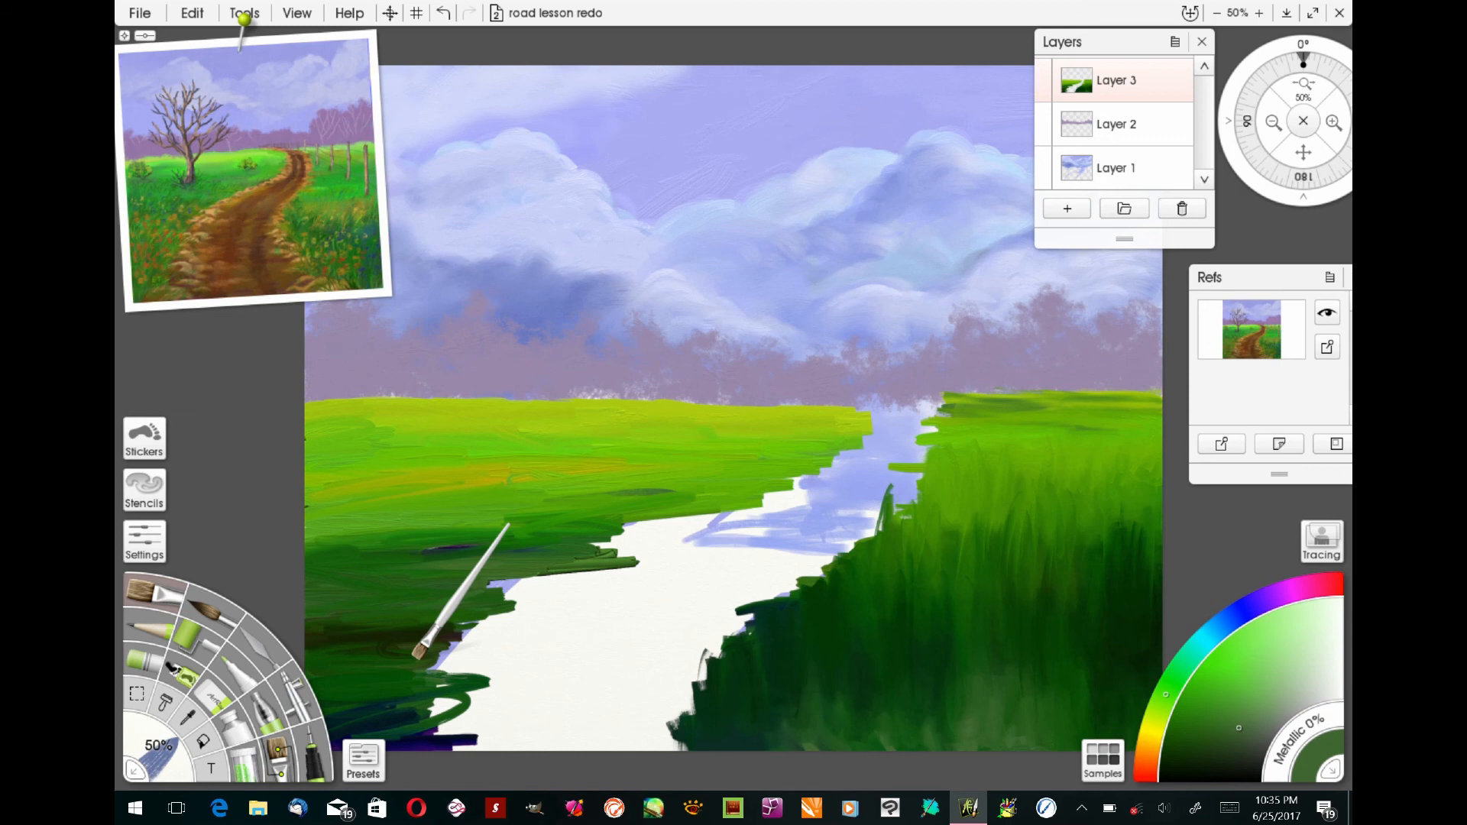
Smear the left field into vertical grass with the palette knife, down to the road's edge.
left_click(263, 641)
mouse_move(391, 699)
left_mouse_down()
mouse_move(297, 741)
mouse_move(317, 630)
mouse_move(421, 691)
left_mouse_up()
mouse_move(419, 568)
left_mouse_down()
mouse_move(319, 648)
mouse_move(411, 680)
mouse_move(320, 520)
mouse_move(373, 601)
mouse_move(466, 635)
mouse_move(314, 656)
mouse_move(505, 485)
mouse_move(339, 487)
mouse_move(314, 618)
mouse_move(833, 462)
mouse_move(889, 407)
mouse_move(871, 442)
mouse_move(881, 412)
mouse_move(692, 482)
mouse_move(319, 464)
mouse_move(315, 518)
mouse_move(728, 446)
mouse_move(339, 423)
mouse_move(484, 442)
mouse_move(716, 405)
mouse_move(852, 403)
mouse_move(604, 403)
mouse_move(428, 460)
left_mouse_up()
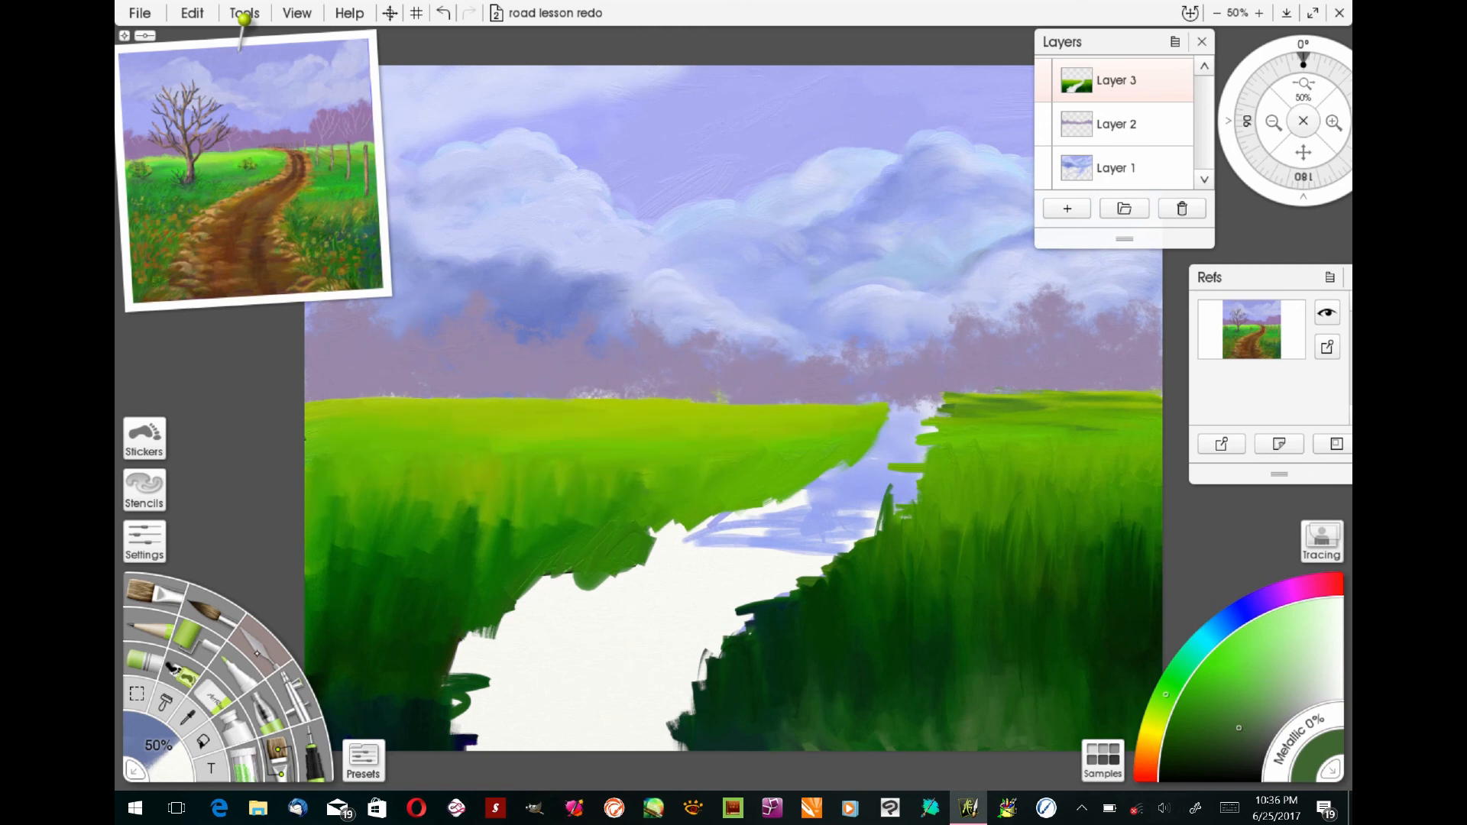
left_click(361, 761)
left_click(134, 550)
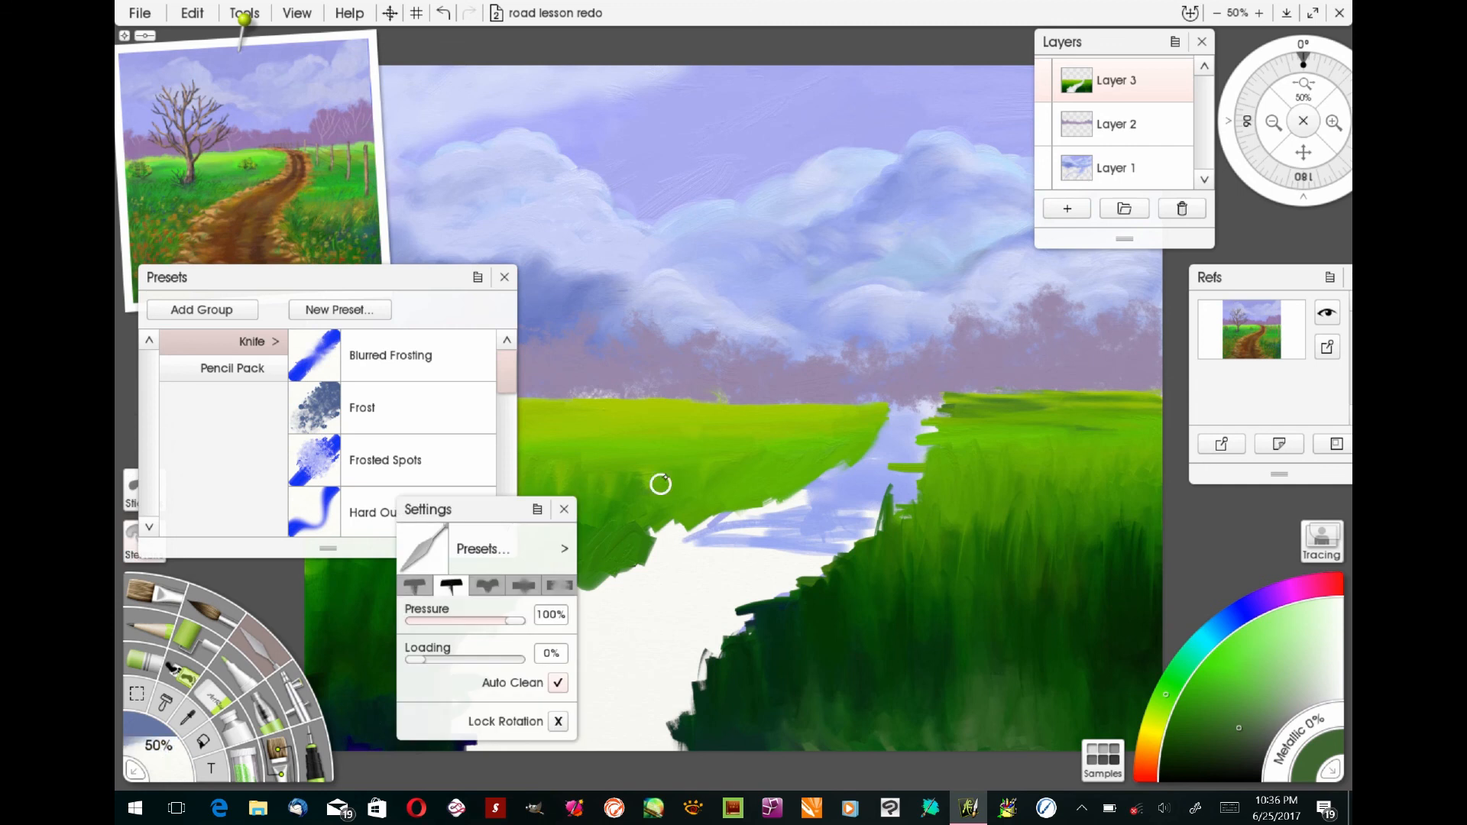
mouse_move(644, 489)
left_mouse_down()
mouse_move(768, 464)
mouse_move(586, 477)
mouse_move(428, 540)
mouse_move(552, 489)
mouse_move(481, 555)
mouse_move(646, 556)
mouse_move(387, 555)
mouse_move(325, 690)
mouse_move(462, 658)
mouse_move(443, 745)
left_mouse_up()
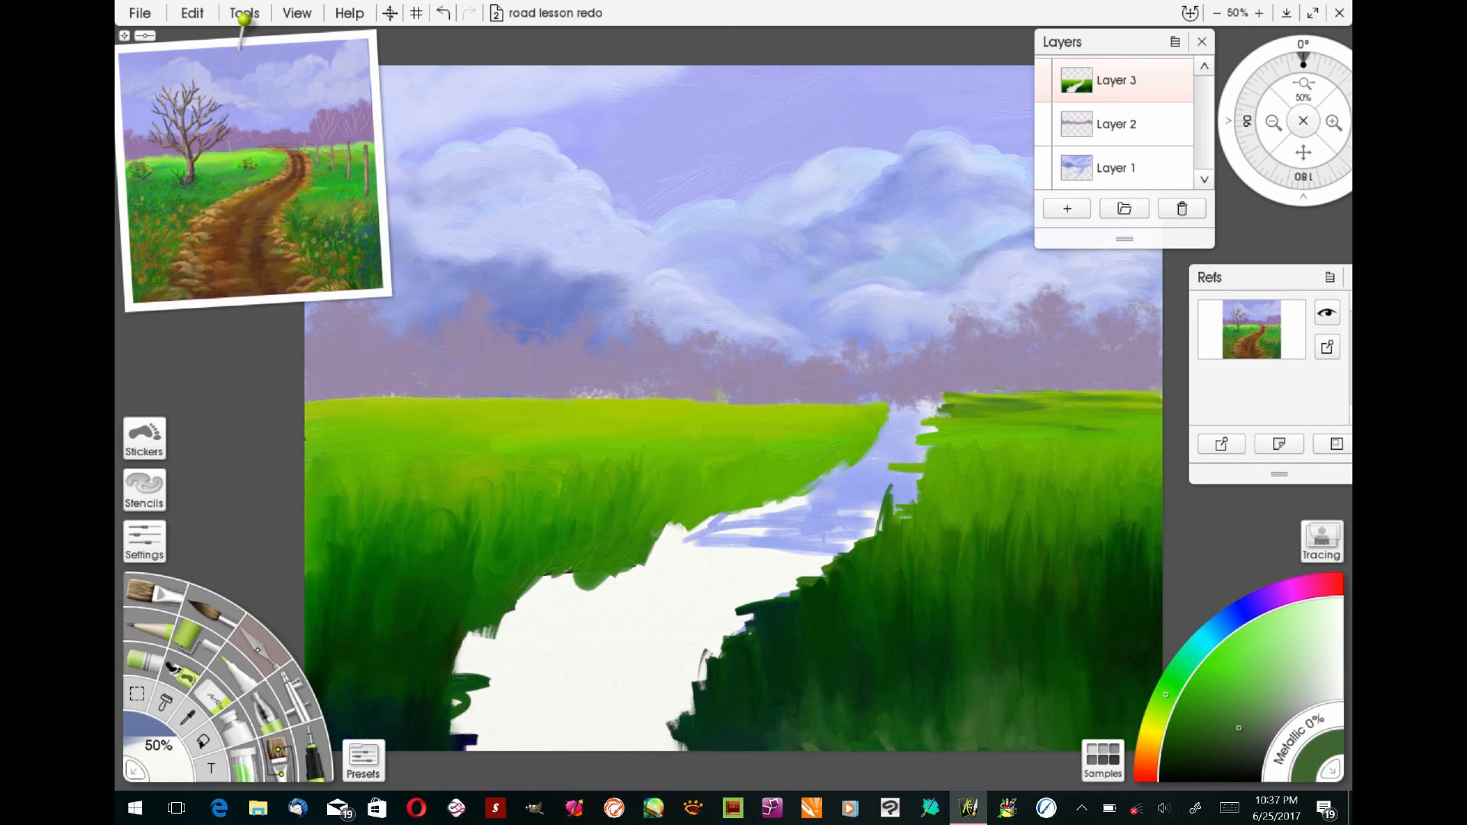
Soften the fields' edges along the horizon and the road with the Harsh Chaos knife preset.
left_click(364, 760)
left_click_drag(506, 384, 506, 430)
left_click(417, 394)
left_click_drag(708, 402, 535, 399)
left_click_drag(942, 405, 1150, 402)
mouse_move(828, 565)
left_mouse_down()
mouse_move(691, 688)
mouse_move(676, 737)
left_mouse_up()
mouse_move(638, 473)
left_mouse_down()
mouse_move(628, 497)
mouse_move(488, 581)
left_mouse_up()
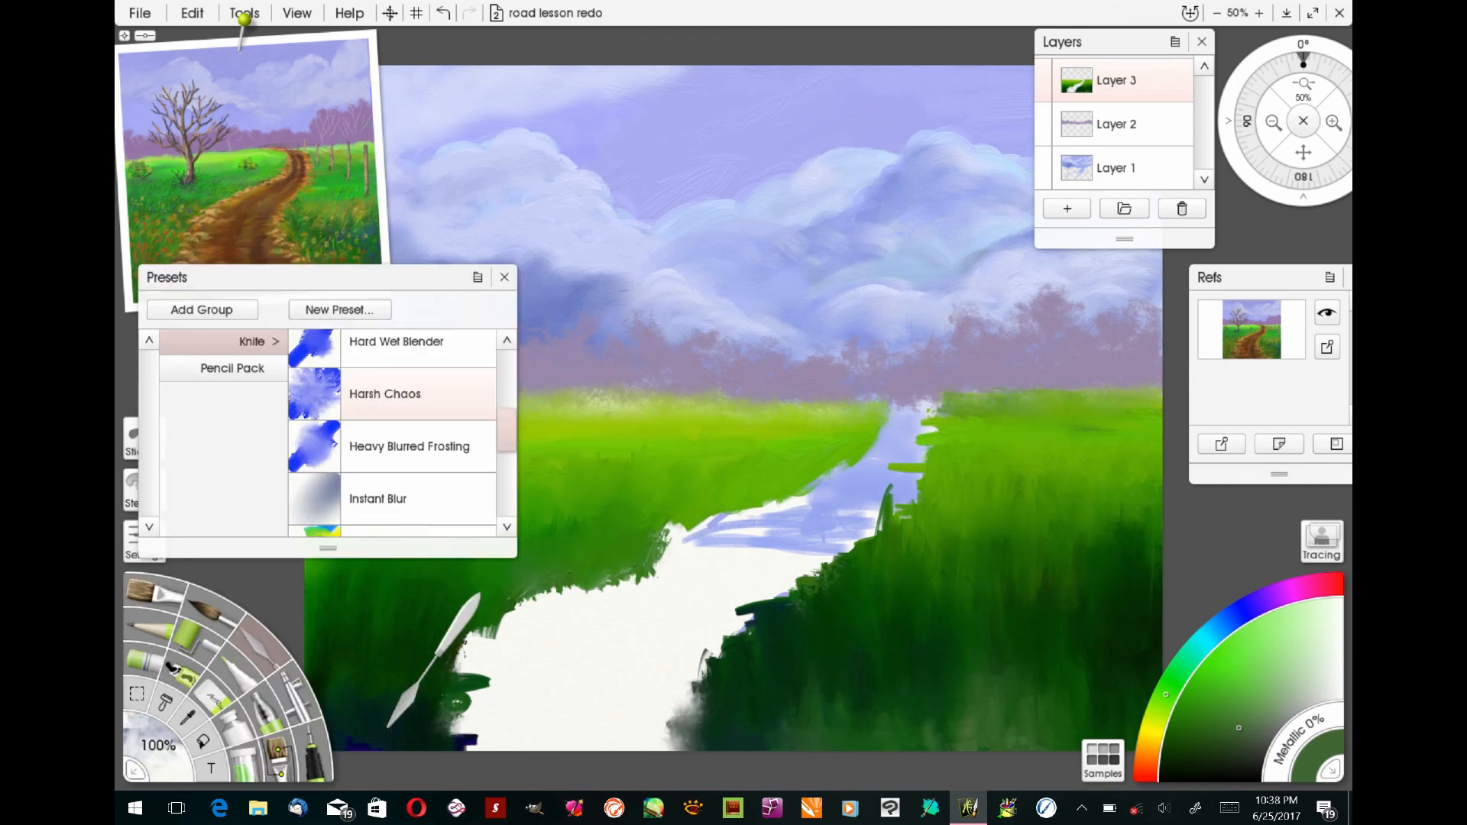
Roughen and soften the fields' remaining hard edges along both sides of the road down to the foreground.
left_click_drag(665, 535, 521, 611)
left_click_drag(730, 623, 794, 588)
left_click_drag(890, 504, 925, 470)
left_click_drag(489, 634, 451, 695)
left_click_drag(473, 718, 329, 747)
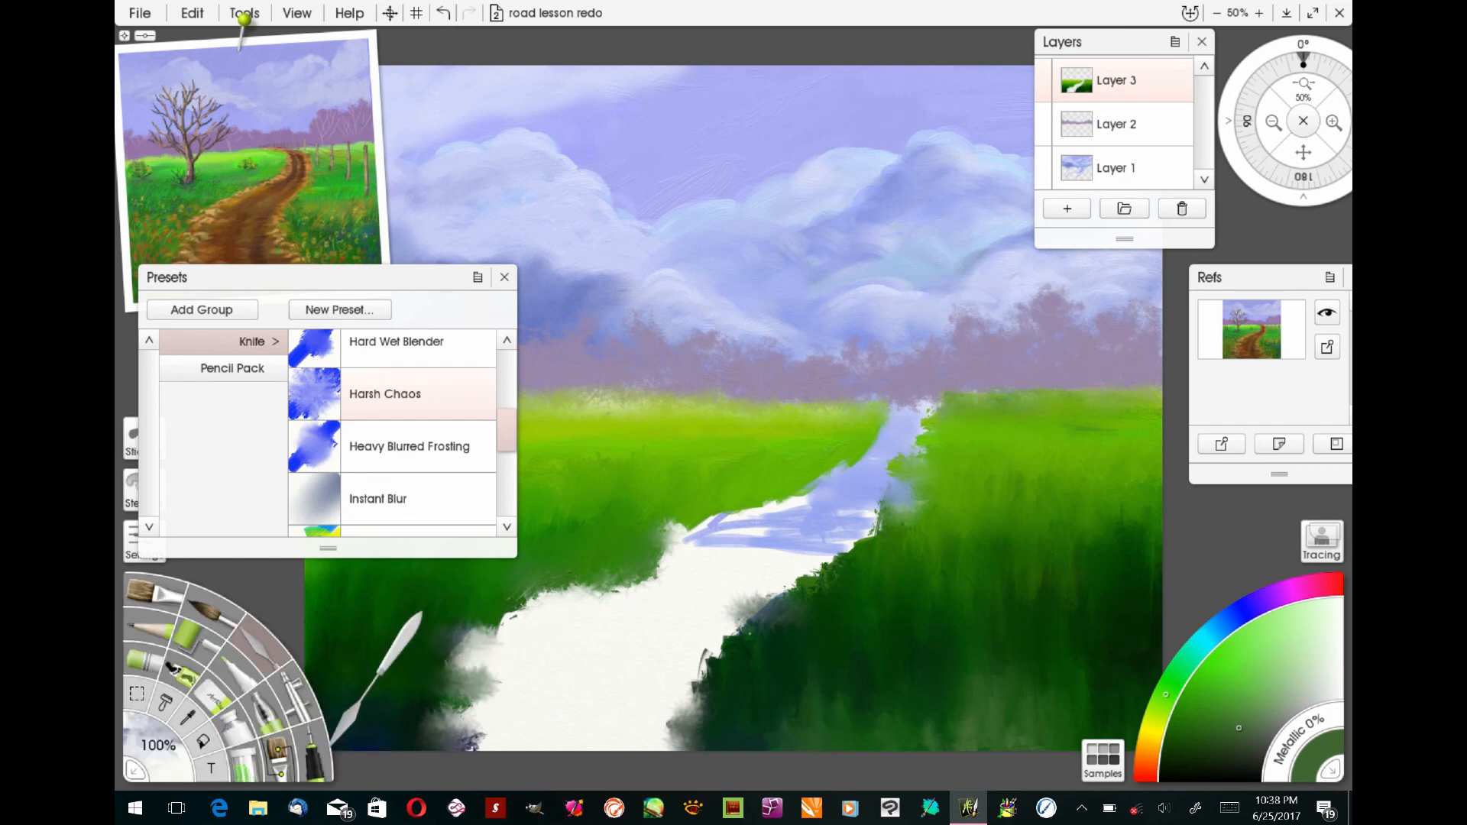
Add a new layer and outline the winding road in brown with the Bristle 7 custom brush, roughing in strokes near the horizon.
left_click(1148, 748)
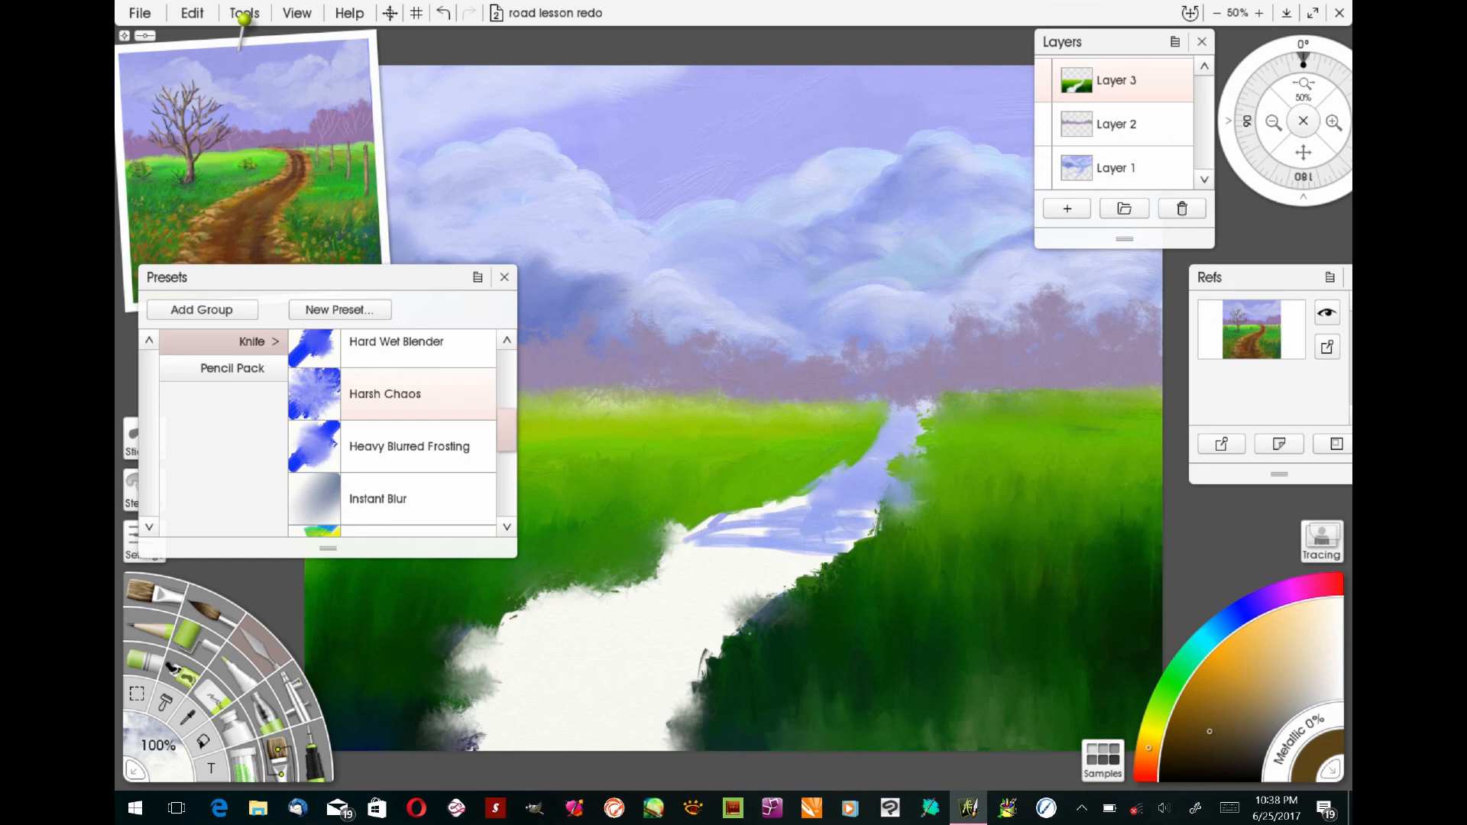
left_click(140, 591)
scroll(497, 420, "down", 3)
left_click(398, 373)
left_click(277, 757)
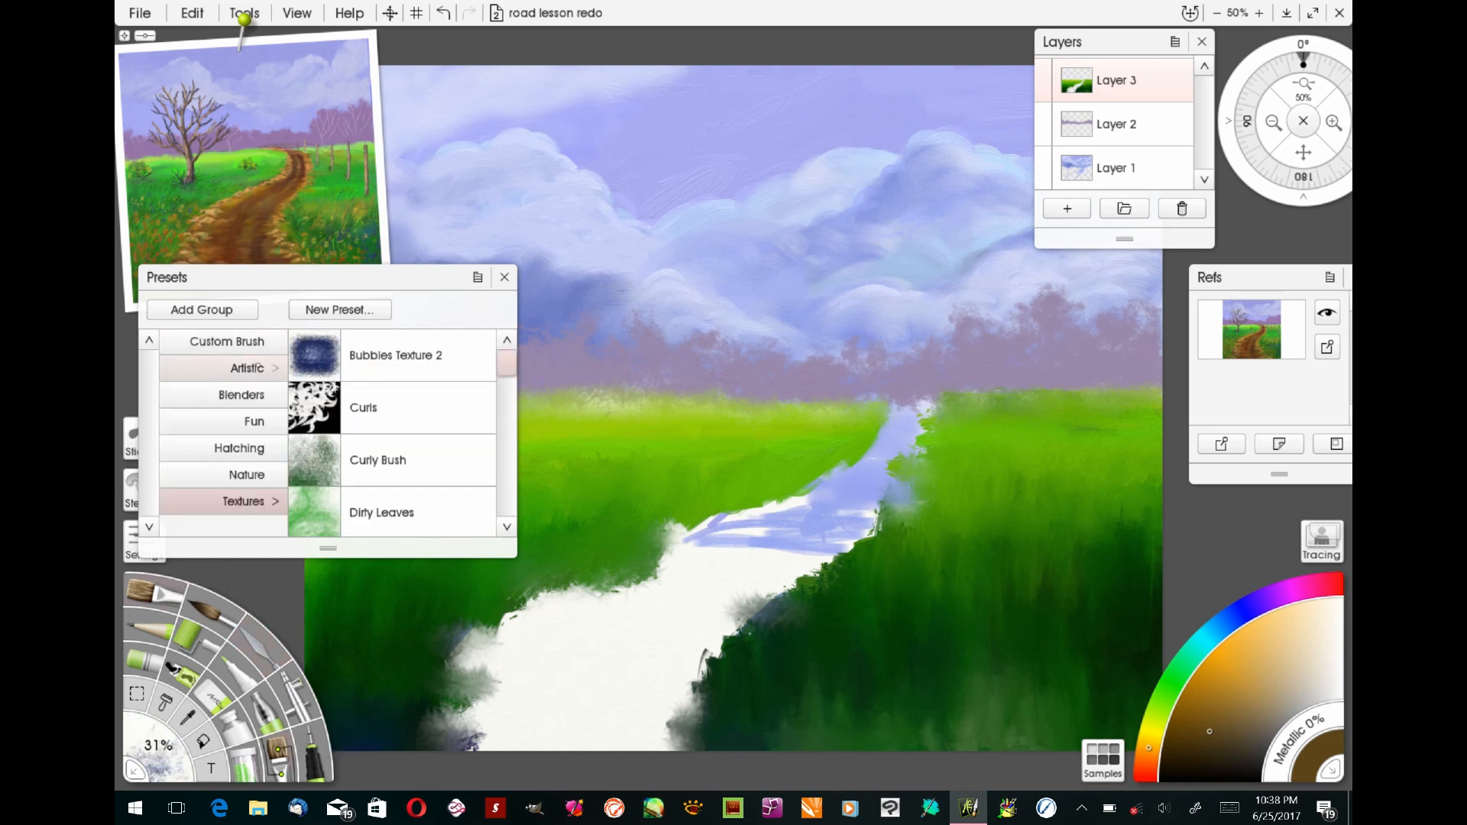
left_click(267, 367)
left_click(397, 407)
left_click(1205, 720)
left_click_drag(1148, 748, 1148, 752)
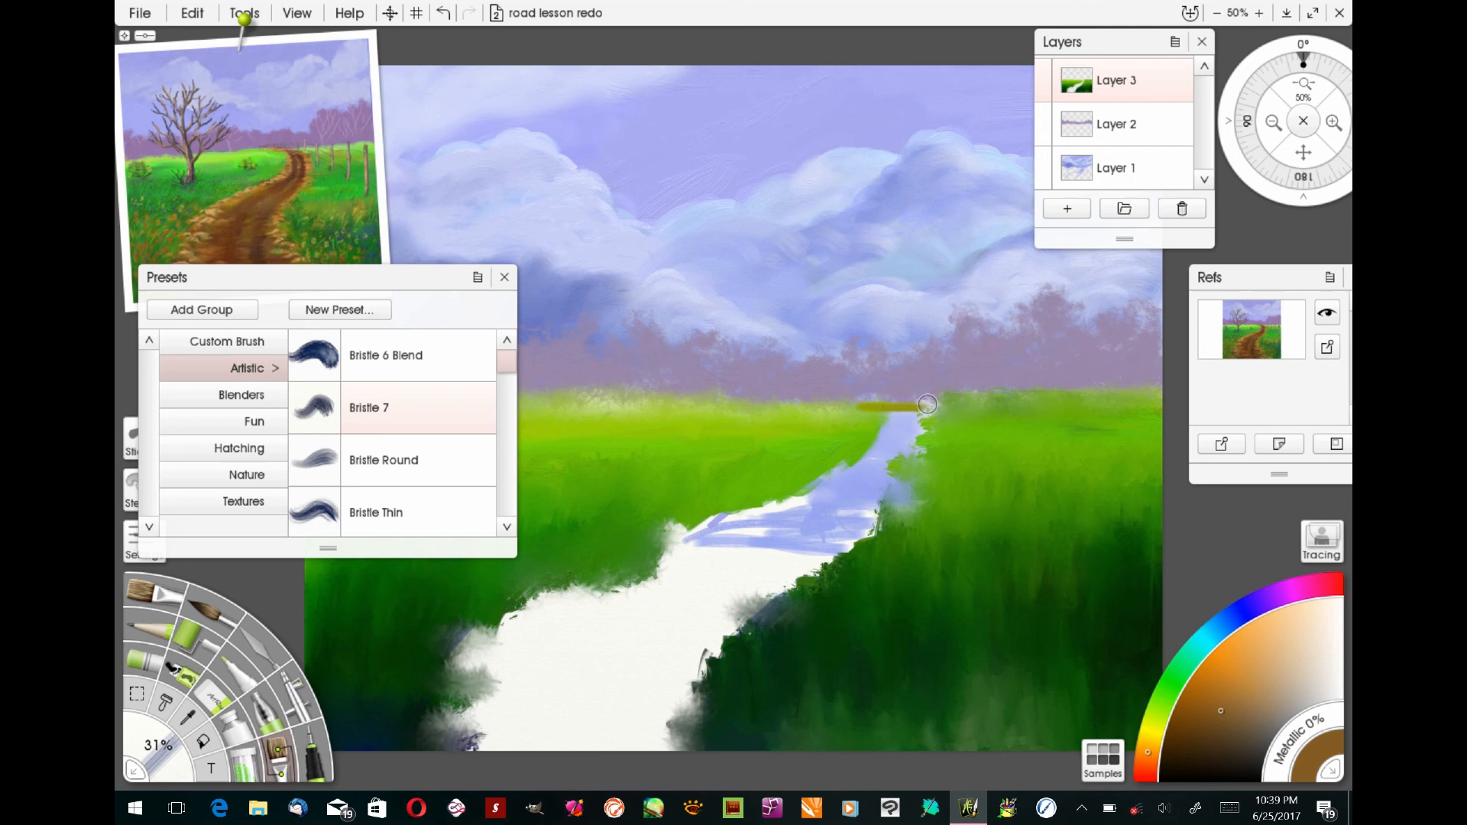
left_click(1069, 206)
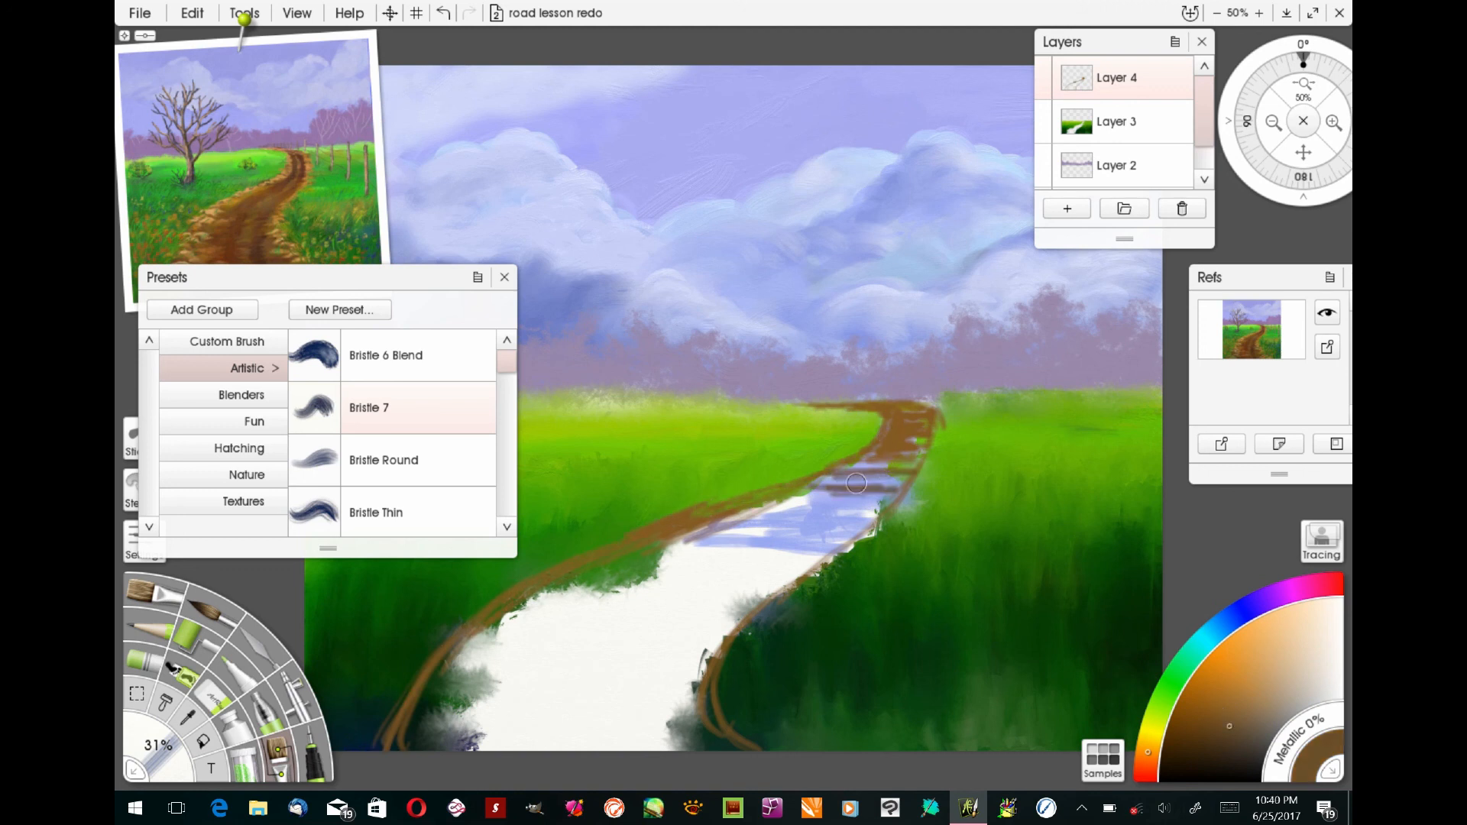
mouse_move(820, 523)
left_mouse_down()
mouse_move(664, 571)
mouse_move(779, 569)
left_mouse_up()
Fill the road from the foreground to the horizon with orange-brown strokes using the oil brush.
left_click(147, 590)
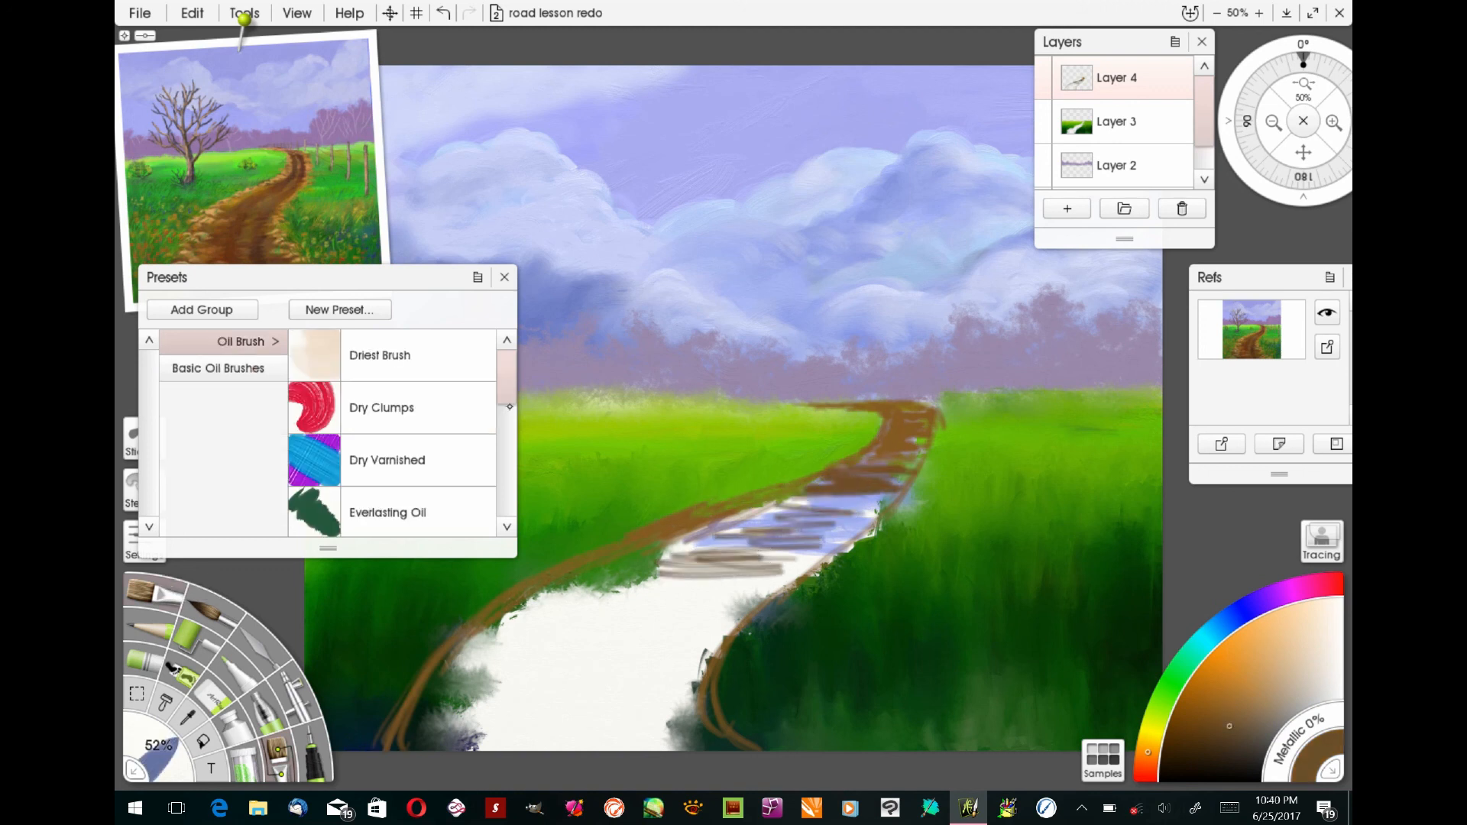
left_click(509, 407)
left_click(454, 355)
mouse_move(599, 577)
left_mouse_down()
mouse_move(745, 518)
mouse_move(533, 643)
mouse_move(714, 583)
mouse_move(720, 516)
mouse_move(859, 508)
mouse_move(898, 418)
left_mouse_up()
left_click(1226, 670)
mouse_move(720, 628)
left_mouse_down()
mouse_move(538, 593)
mouse_move(656, 676)
mouse_move(691, 580)
mouse_move(428, 730)
mouse_move(557, 687)
mouse_move(662, 612)
mouse_move(599, 701)
mouse_move(437, 655)
mouse_move(634, 719)
left_mouse_up()
mouse_move(650, 628)
left_mouse_down()
mouse_move(576, 634)
mouse_move(633, 602)
left_mouse_up()
Paint darker reddish-brown strokes across the road's foreground and golden-brown ones on its far part.
left_click(1277, 594)
left_click(1226, 733)
mouse_move(673, 709)
left_mouse_down()
mouse_move(452, 743)
mouse_move(432, 687)
left_mouse_up()
mouse_move(538, 712)
left_mouse_down()
mouse_move(497, 747)
mouse_move(657, 605)
mouse_move(715, 608)
mouse_move(666, 657)
mouse_move(473, 694)
left_mouse_up()
left_click(1150, 744)
left_click(1221, 704)
mouse_move(756, 547)
left_mouse_down()
mouse_move(794, 573)
mouse_move(667, 602)
mouse_move(608, 634)
mouse_move(750, 590)
mouse_move(839, 494)
mouse_move(869, 518)
mouse_move(848, 466)
mouse_move(908, 408)
left_mouse_up()
Paint ragged dark brown strokes along both edges of the road with the snow clumps oil brush preset.
left_click(385, 462)
left_click(133, 541)
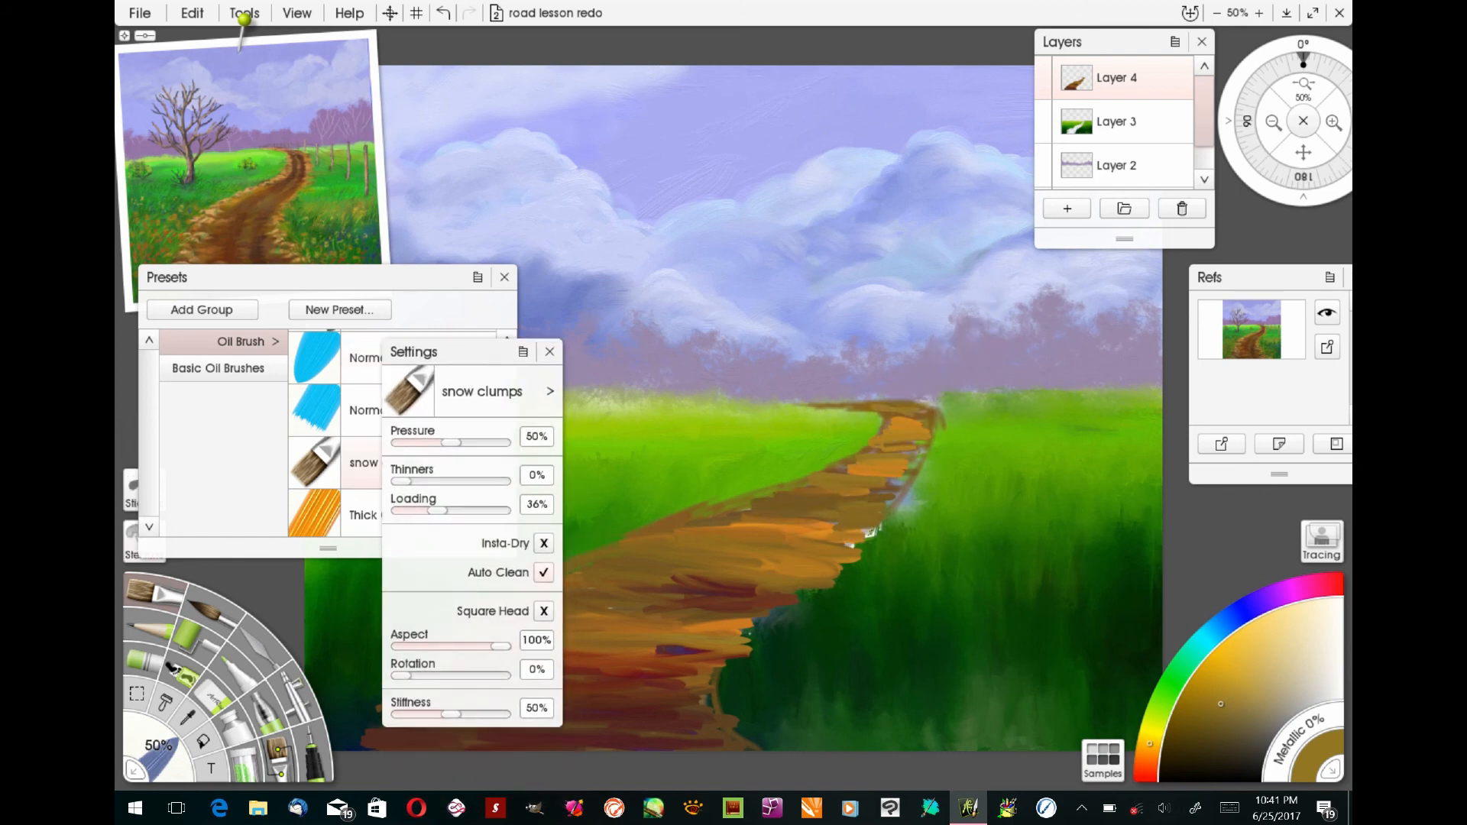
left_click(549, 352)
mouse_move(849, 544)
left_mouse_down()
mouse_move(887, 540)
mouse_move(816, 552)
mouse_move(787, 621)
mouse_move(704, 687)
mouse_move(706, 647)
mouse_move(779, 737)
mouse_move(687, 704)
left_mouse_up()
left_click(1149, 749)
left_click(1222, 715)
left_click(1230, 732)
left_click(1149, 760)
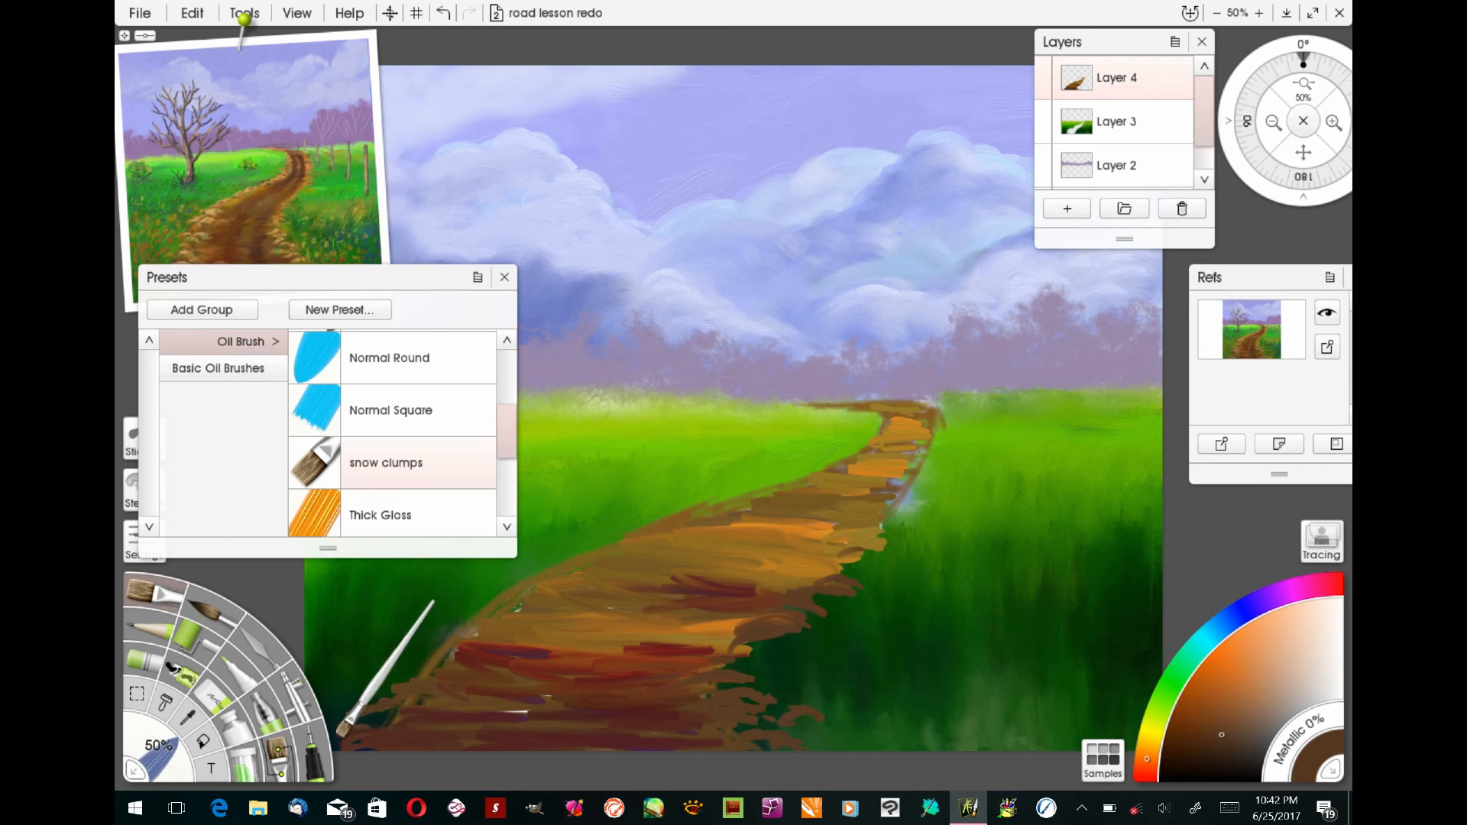
mouse_move(449, 640)
left_mouse_down()
mouse_move(475, 610)
mouse_move(554, 576)
mouse_move(534, 559)
mouse_move(650, 543)
mouse_move(748, 492)
mouse_move(850, 572)
mouse_move(885, 531)
mouse_move(803, 484)
mouse_move(880, 441)
left_mouse_up()
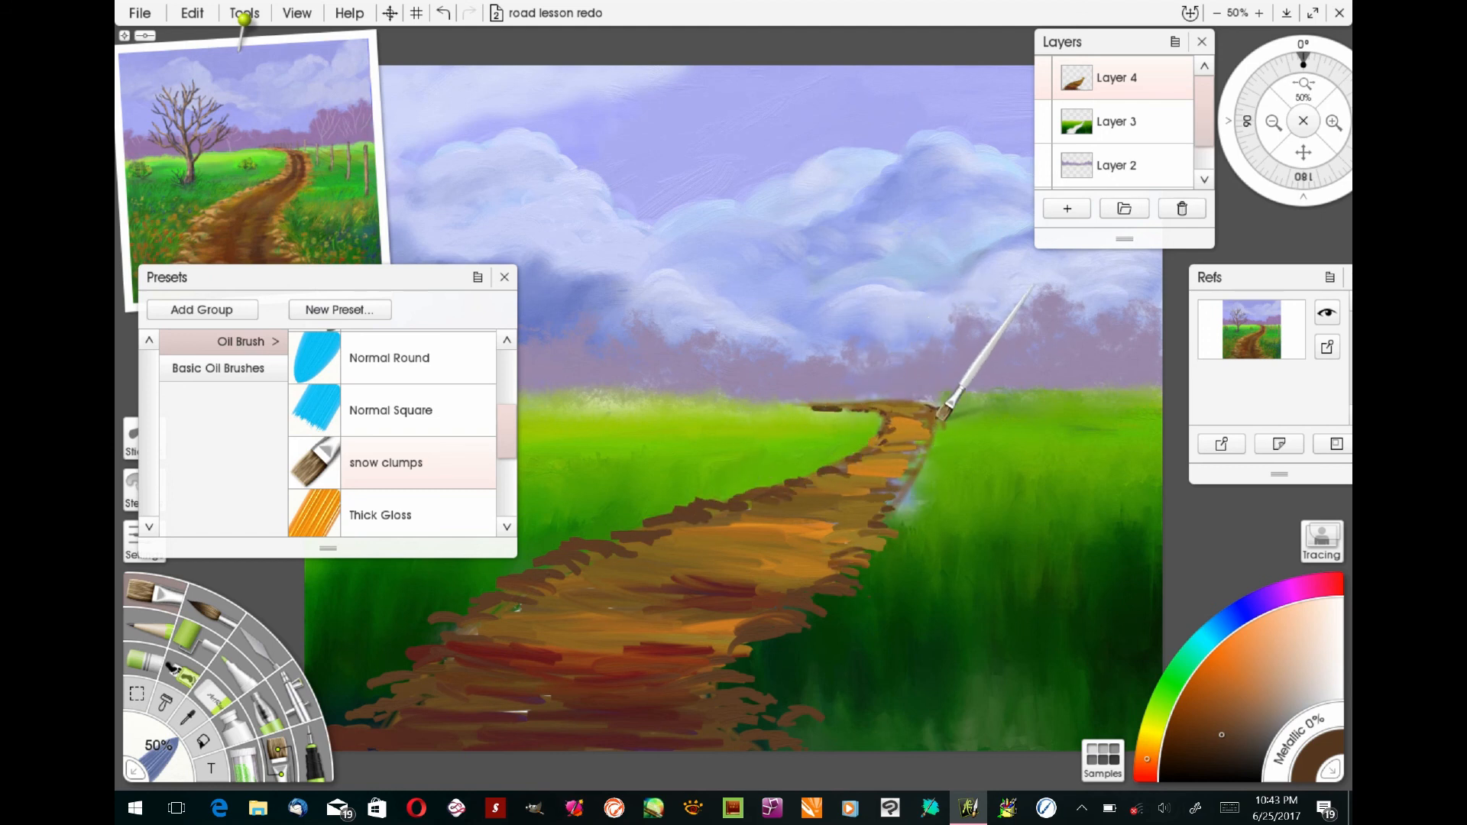
mouse_move(933, 437)
left_mouse_down()
mouse_move(945, 461)
mouse_move(908, 488)
left_mouse_up()
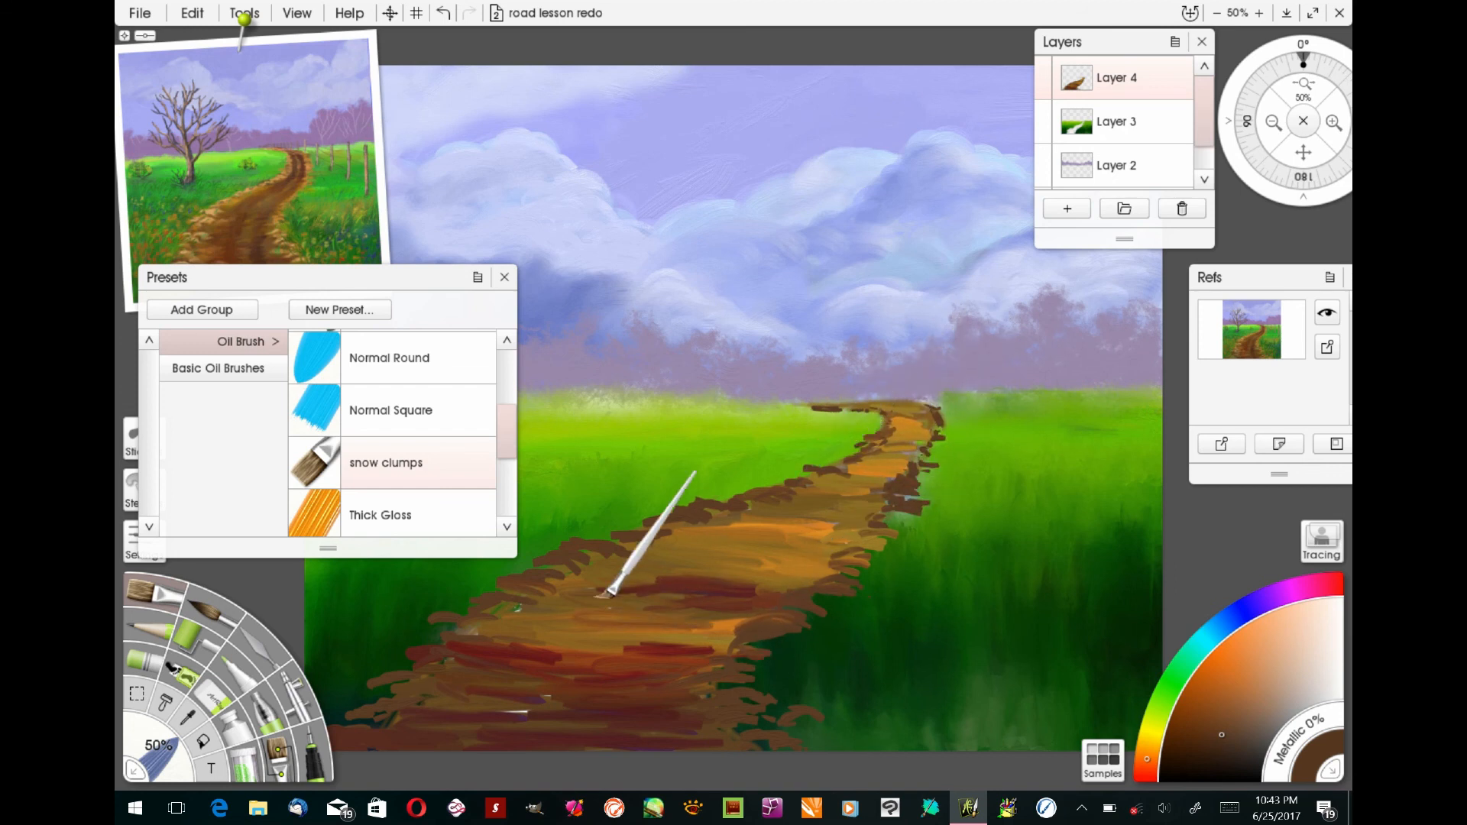
Blend the road's strokes horizontally and smear its ragged edges with the Hard Out Smudge knife preset.
left_click(256, 632)
scroll(391, 432, "down", 3)
scroll(391, 431, "up", 1)
left_click(398, 439)
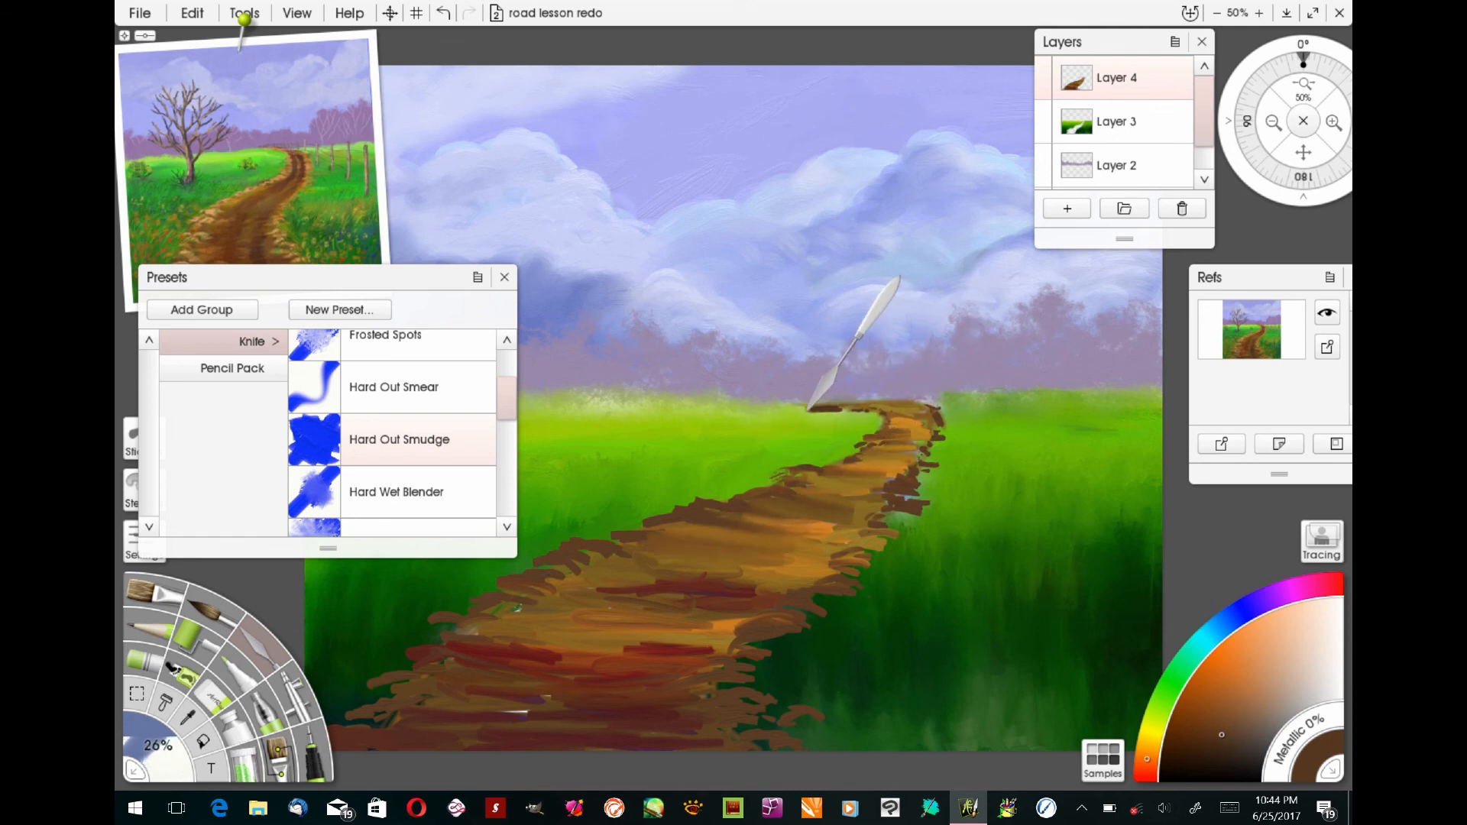
mouse_move(920, 439)
left_mouse_down()
mouse_move(917, 497)
mouse_move(884, 518)
mouse_move(882, 468)
left_mouse_up()
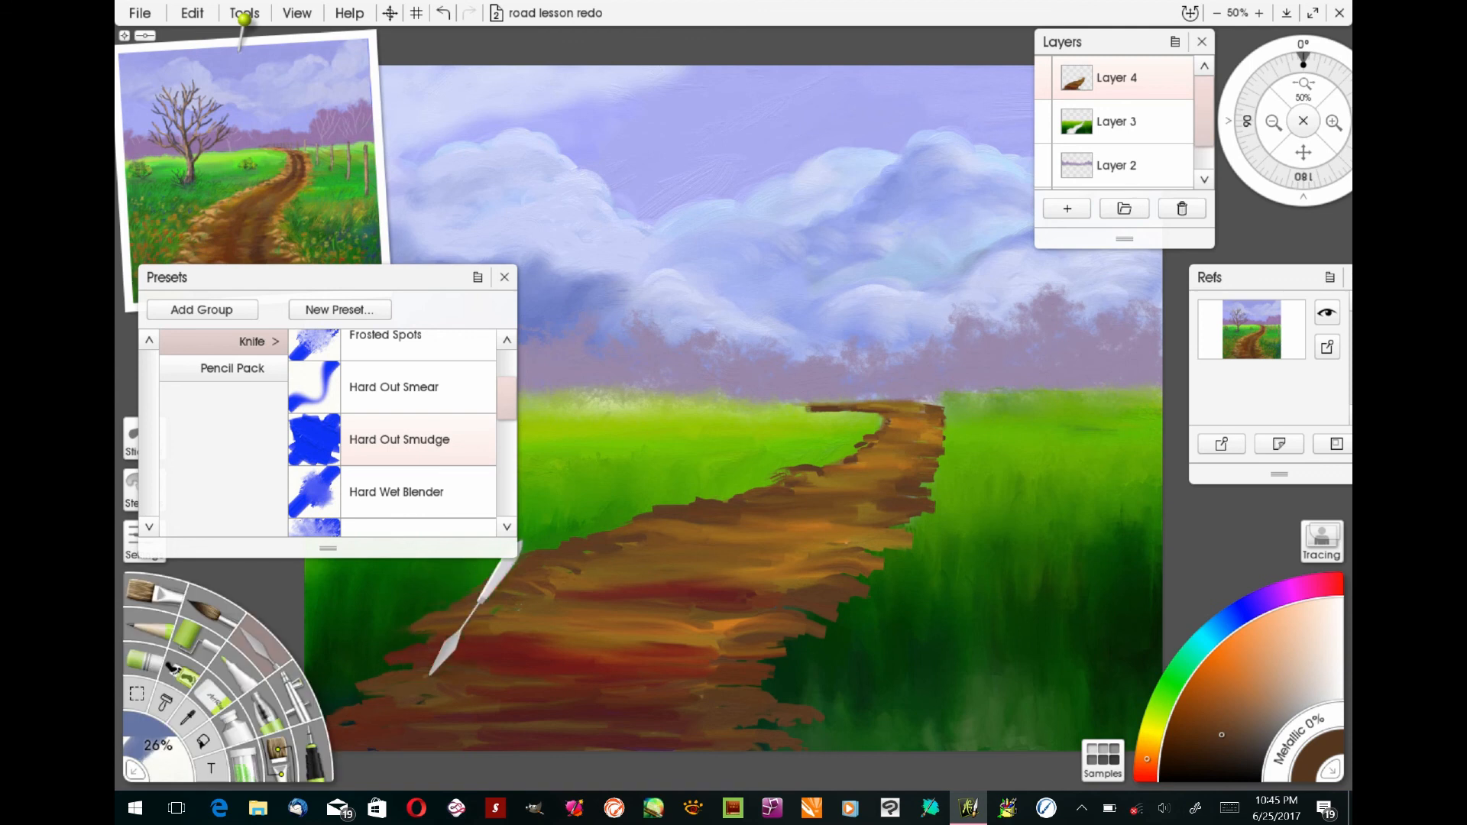
Add a new layer and paint brown and purple shadow strokes across the road's foreground with the oil brush.
left_click(1067, 206)
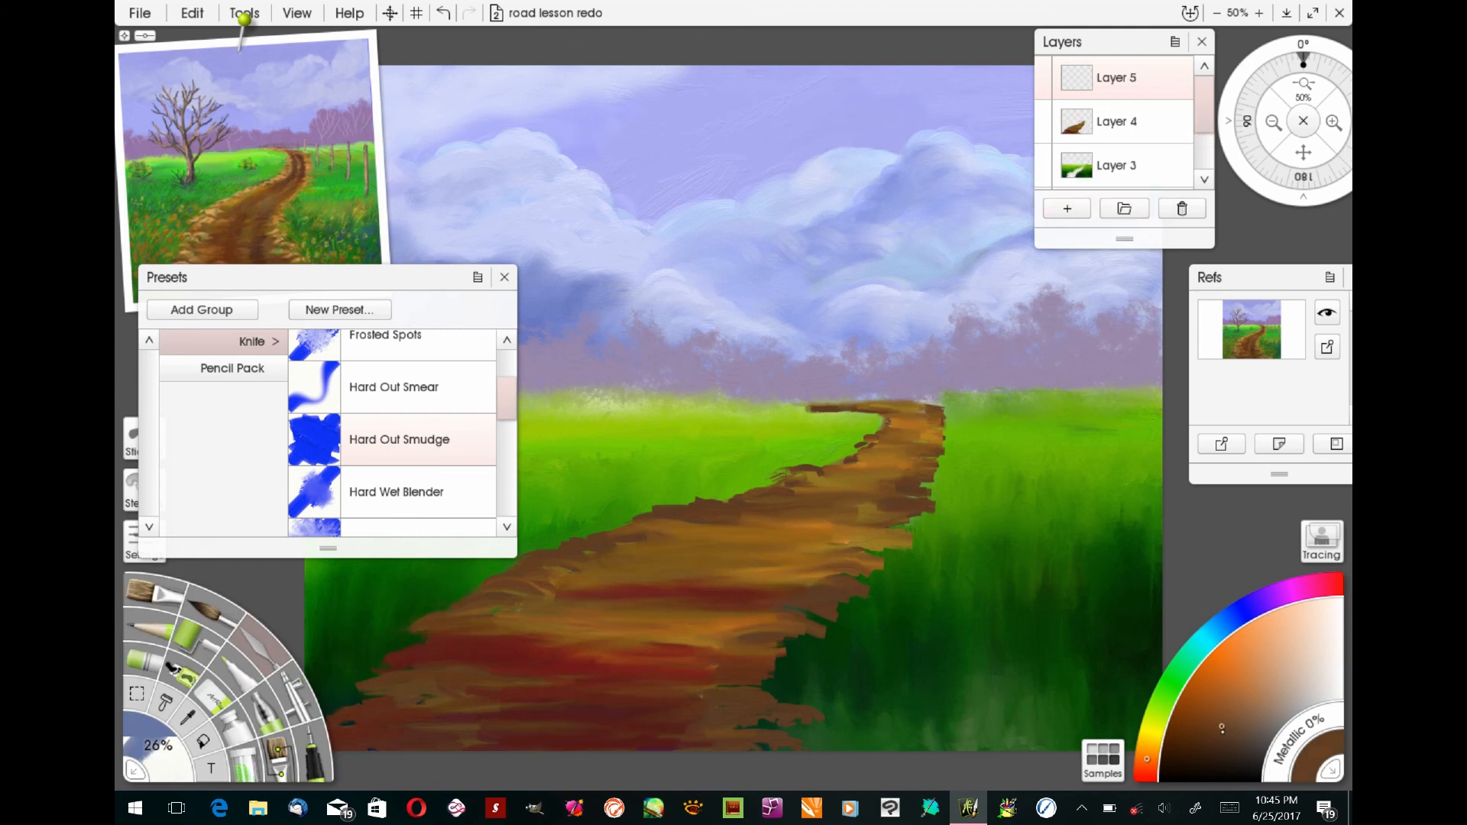
key("o")
left_click(1274, 596)
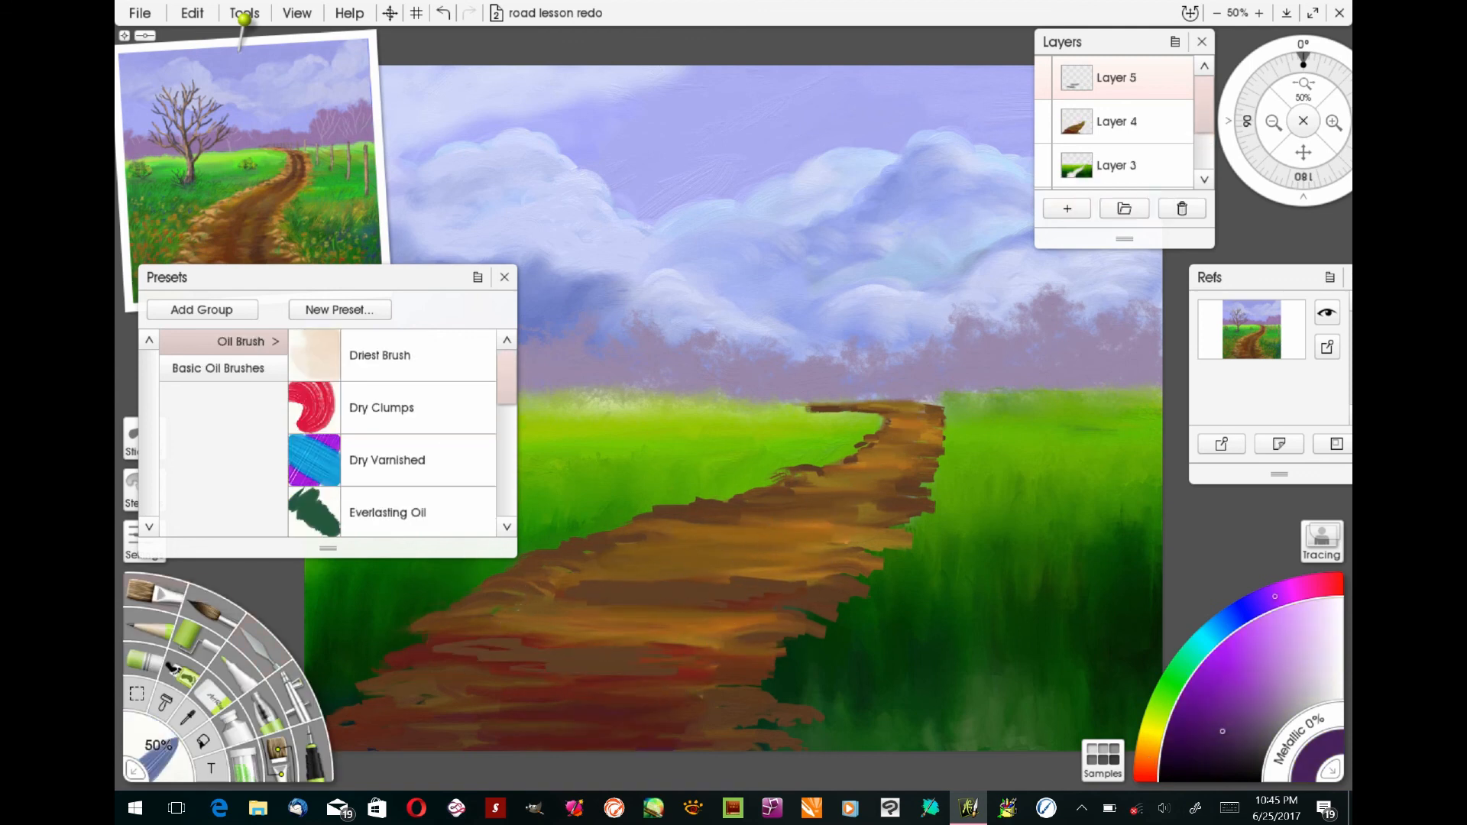
left_click_drag(604, 620, 722, 634)
left_click_drag(687, 706, 537, 698)
left_click(1146, 757)
mouse_move(670, 689)
left_mouse_down()
mouse_move(636, 715)
mouse_move(669, 712)
mouse_move(581, 723)
mouse_move(695, 725)
left_mouse_up()
Smear the purple strokes with the palette knife, merge their layer into the road layer, and add a new layer.
key("k")
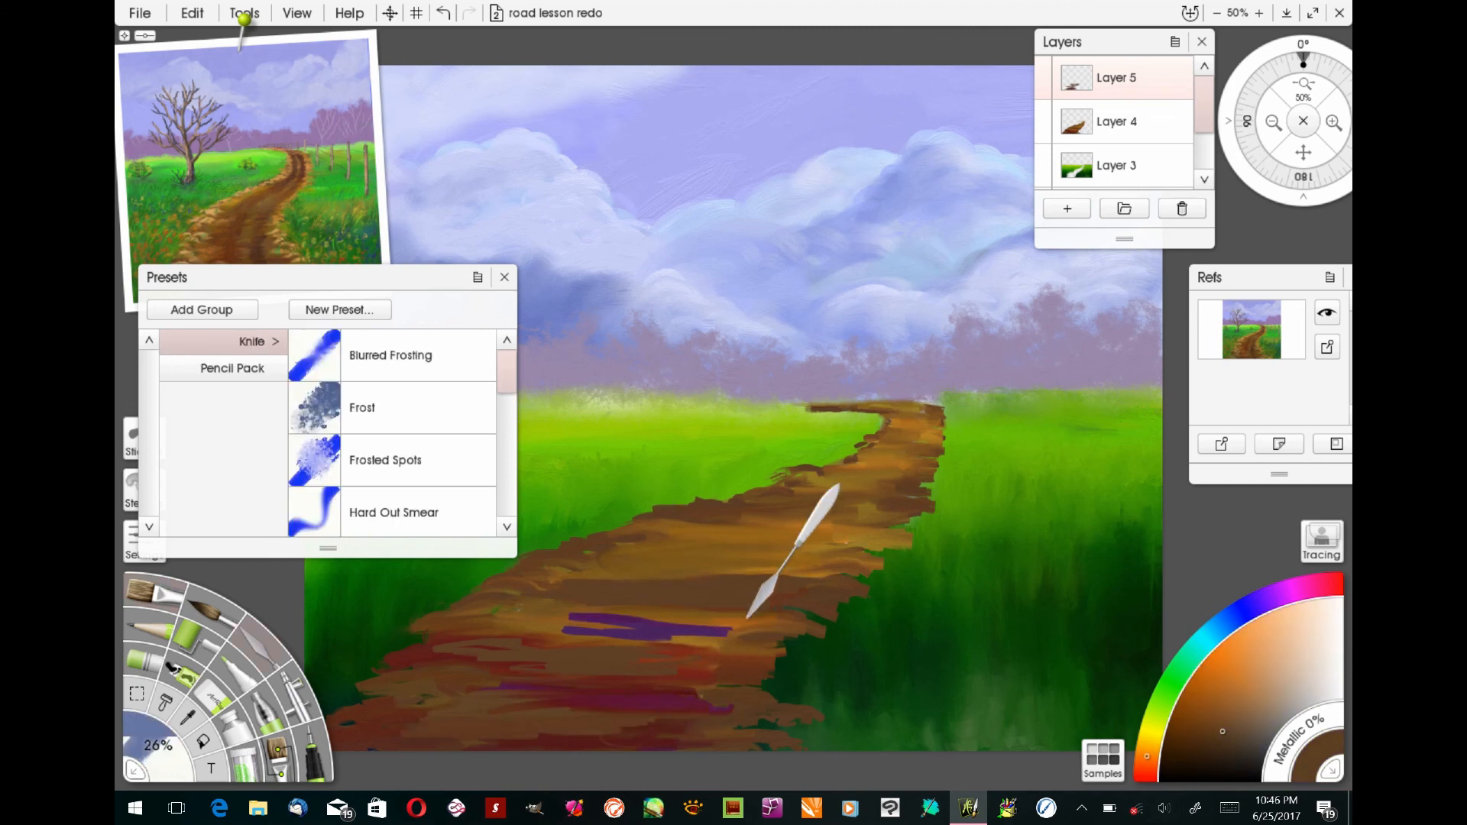
left_click(1184, 88)
left_click(1115, 355)
key("ctrl+shift+n")
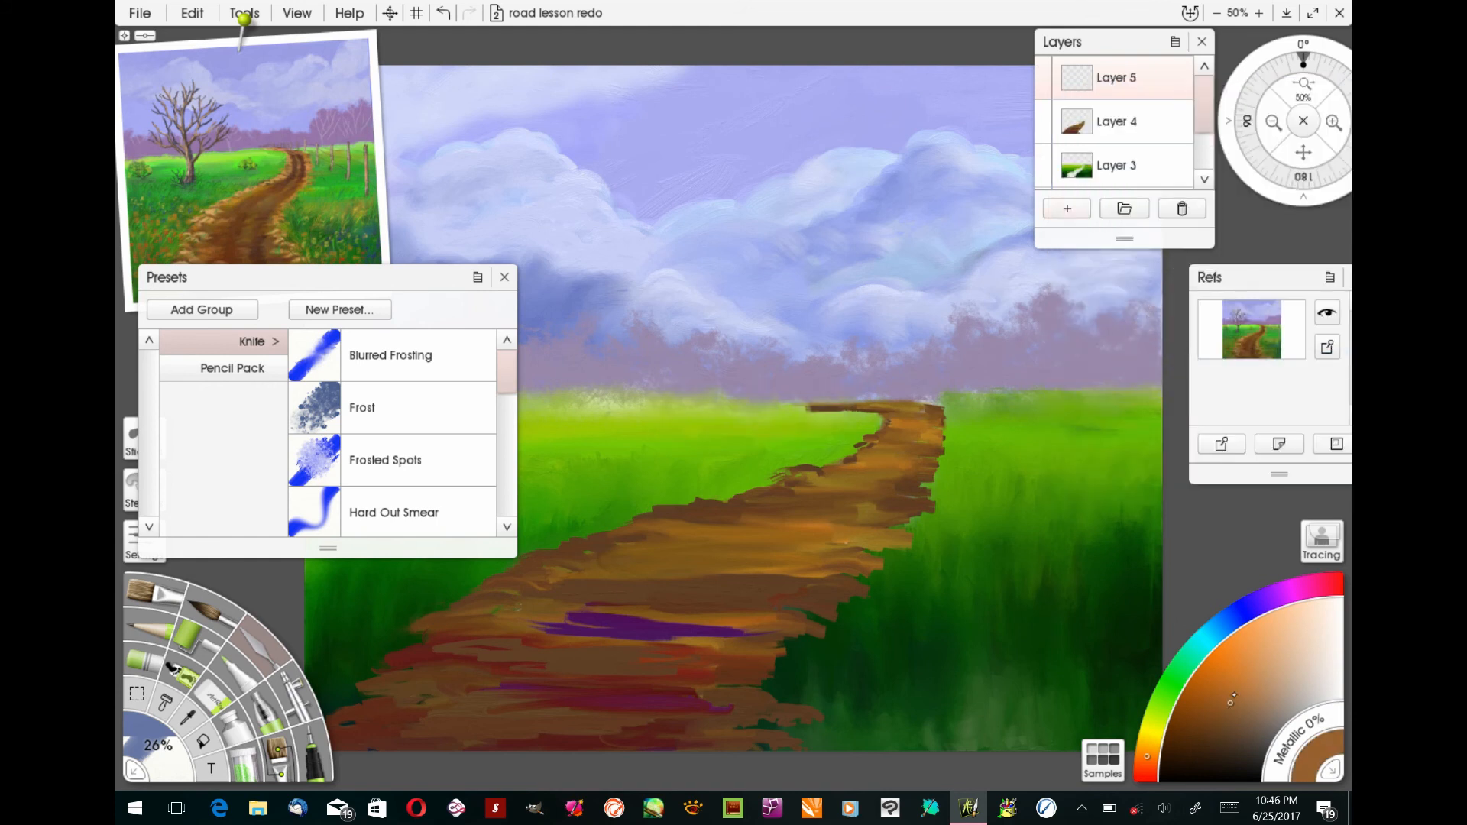
Glaze the road's foreground with soft brown, blue and purple strokes using the Bristle 7 custom brush, and save the painting.
left_click(153, 592)
left_click(279, 756)
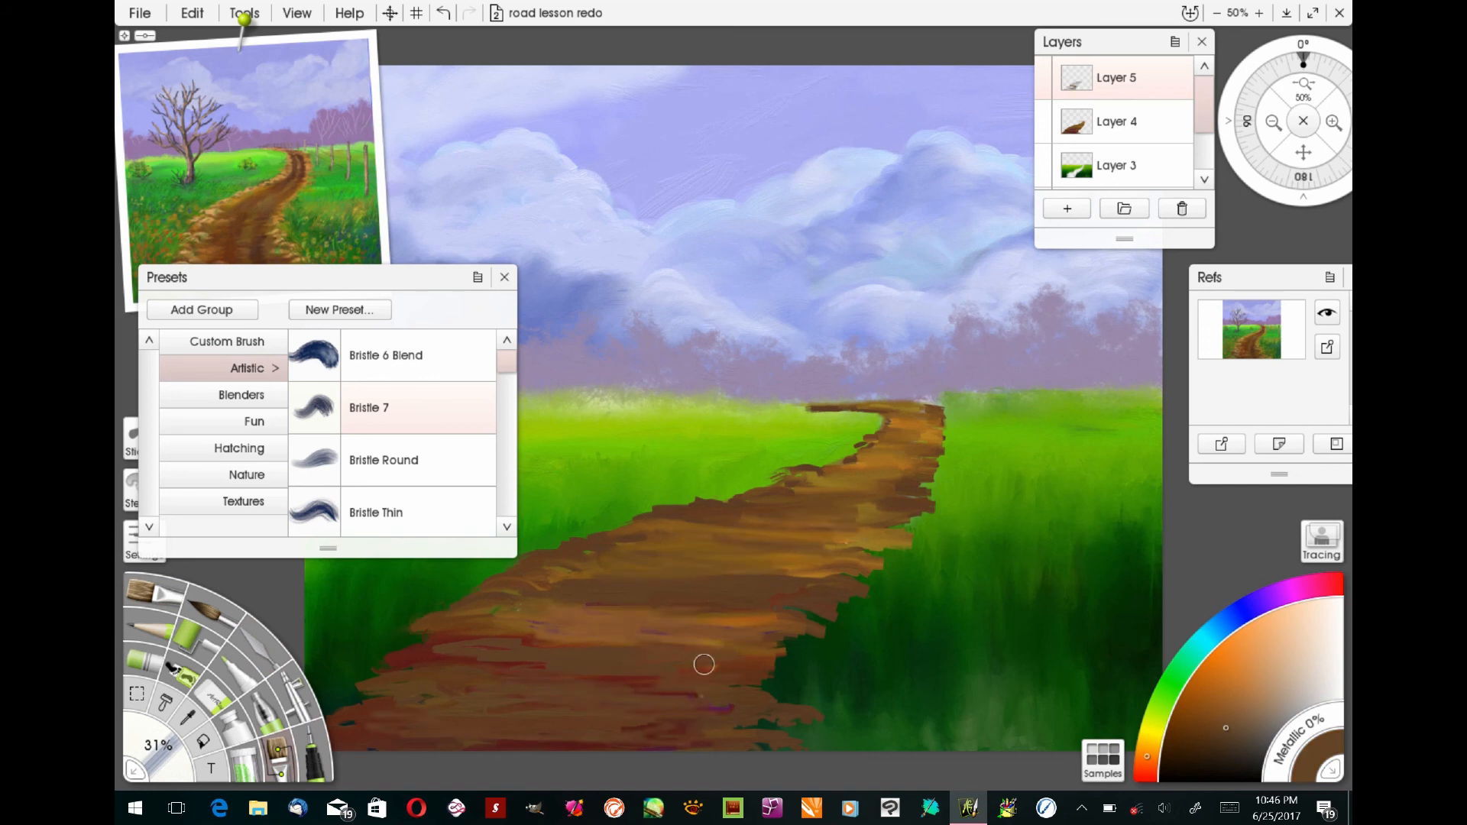
left_click(1271, 600)
left_click(1247, 609)
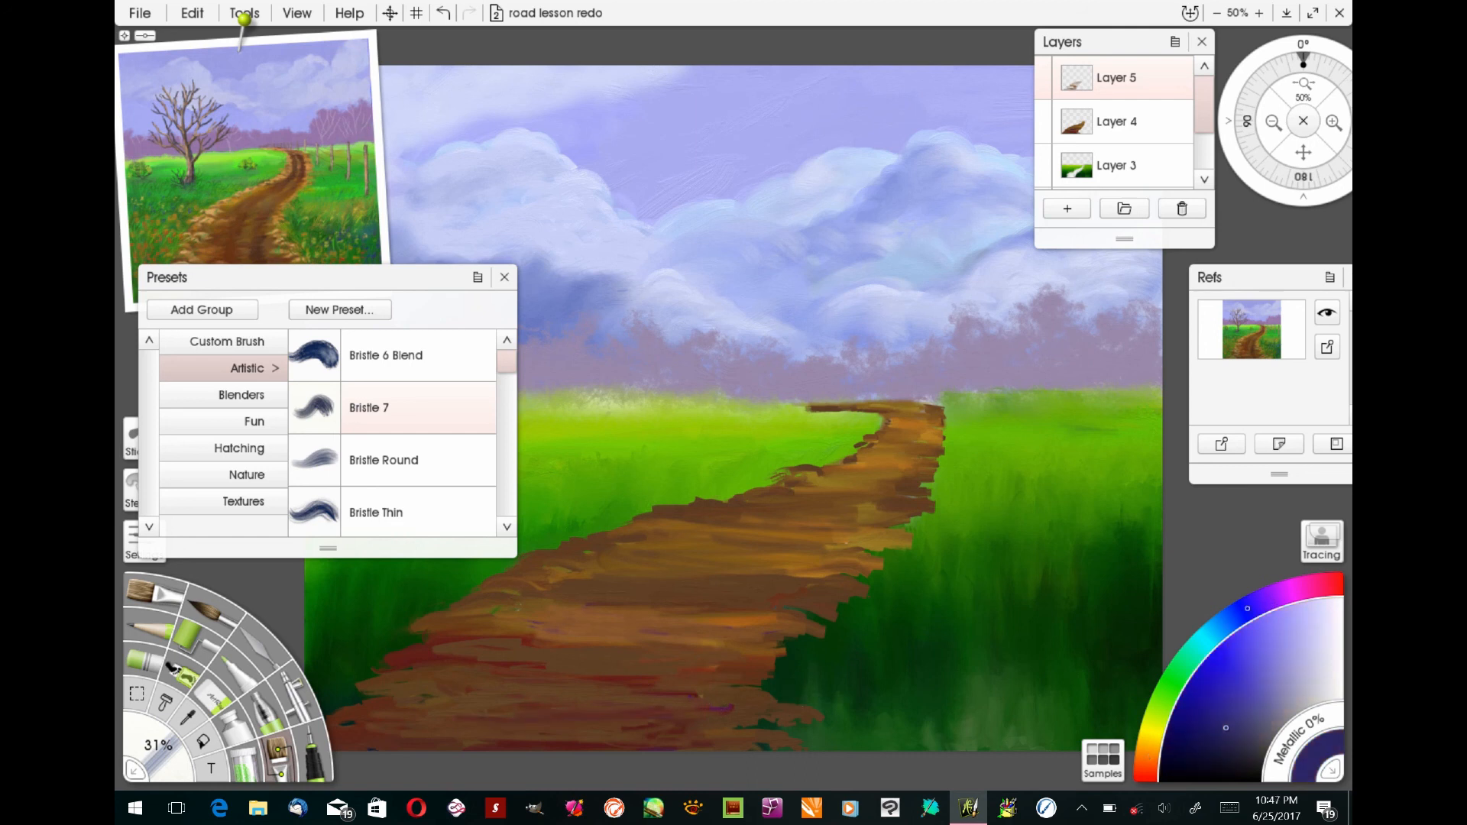
left_click(1144, 756)
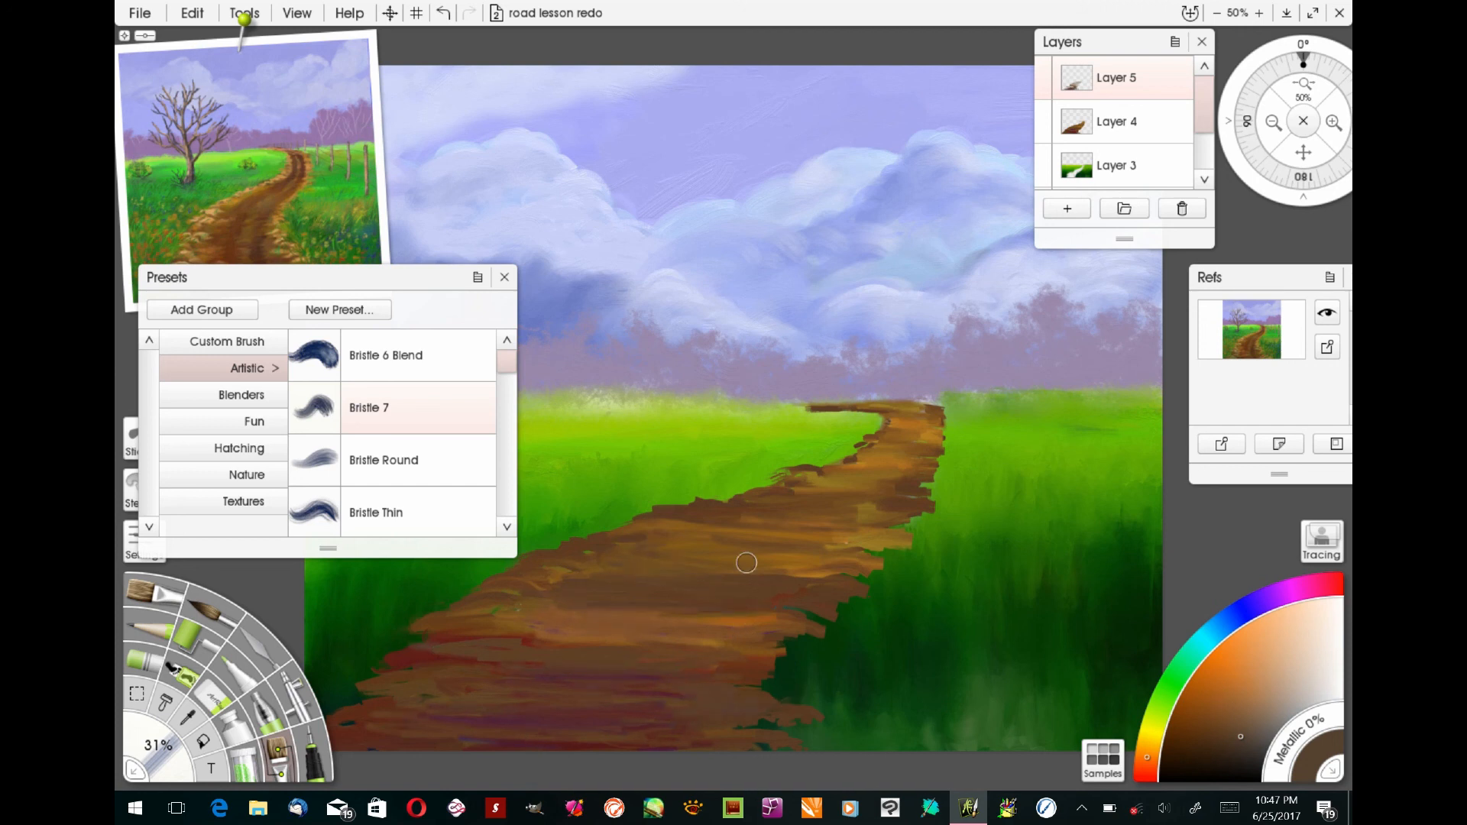
left_click(140, 13)
left_click(160, 124)
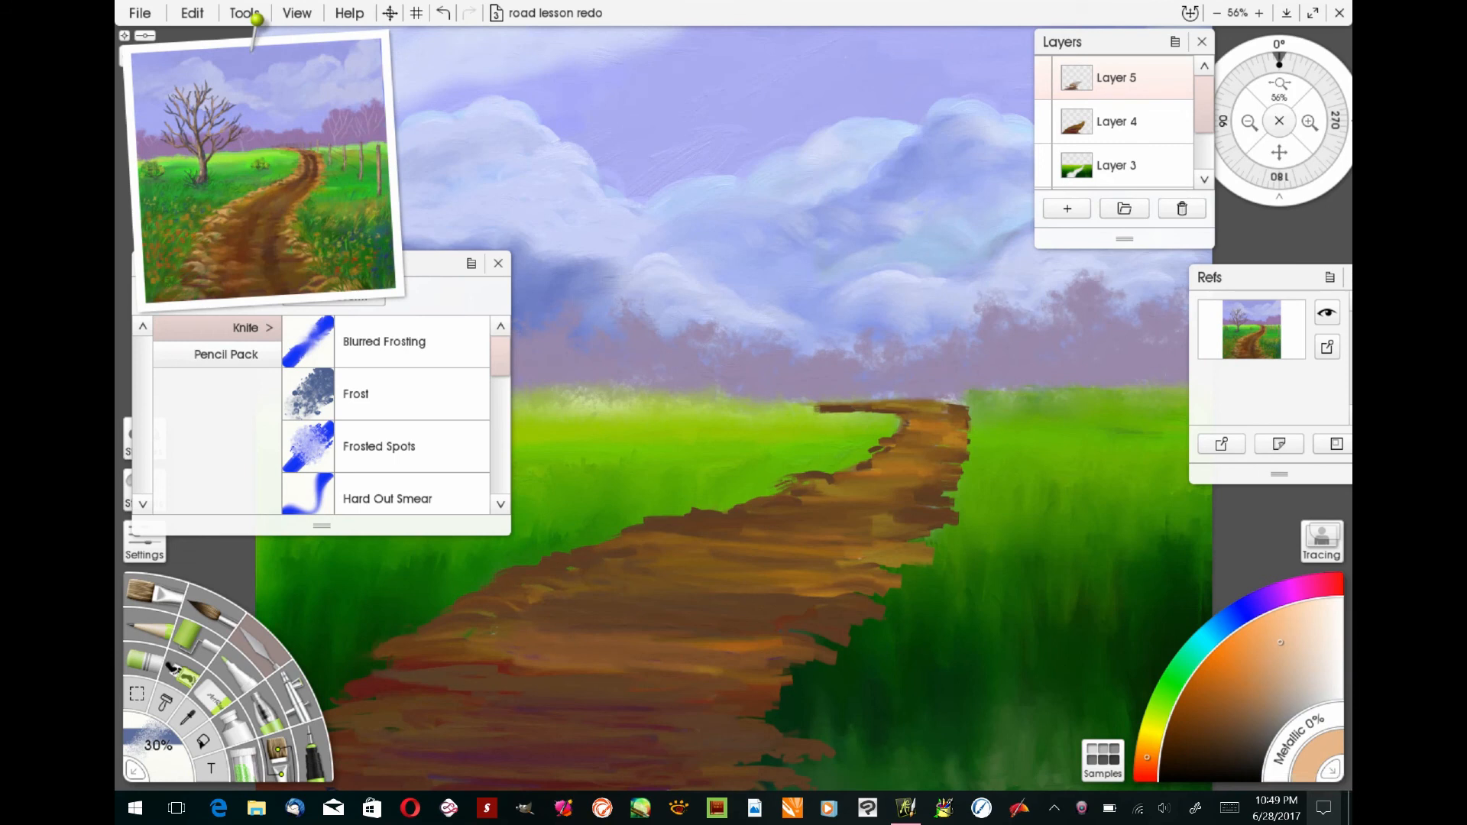
Paint a brown tree trunk with its first upper branches in the left field using the Everlasting Oil brush.
scroll(808, 431, "down", 2)
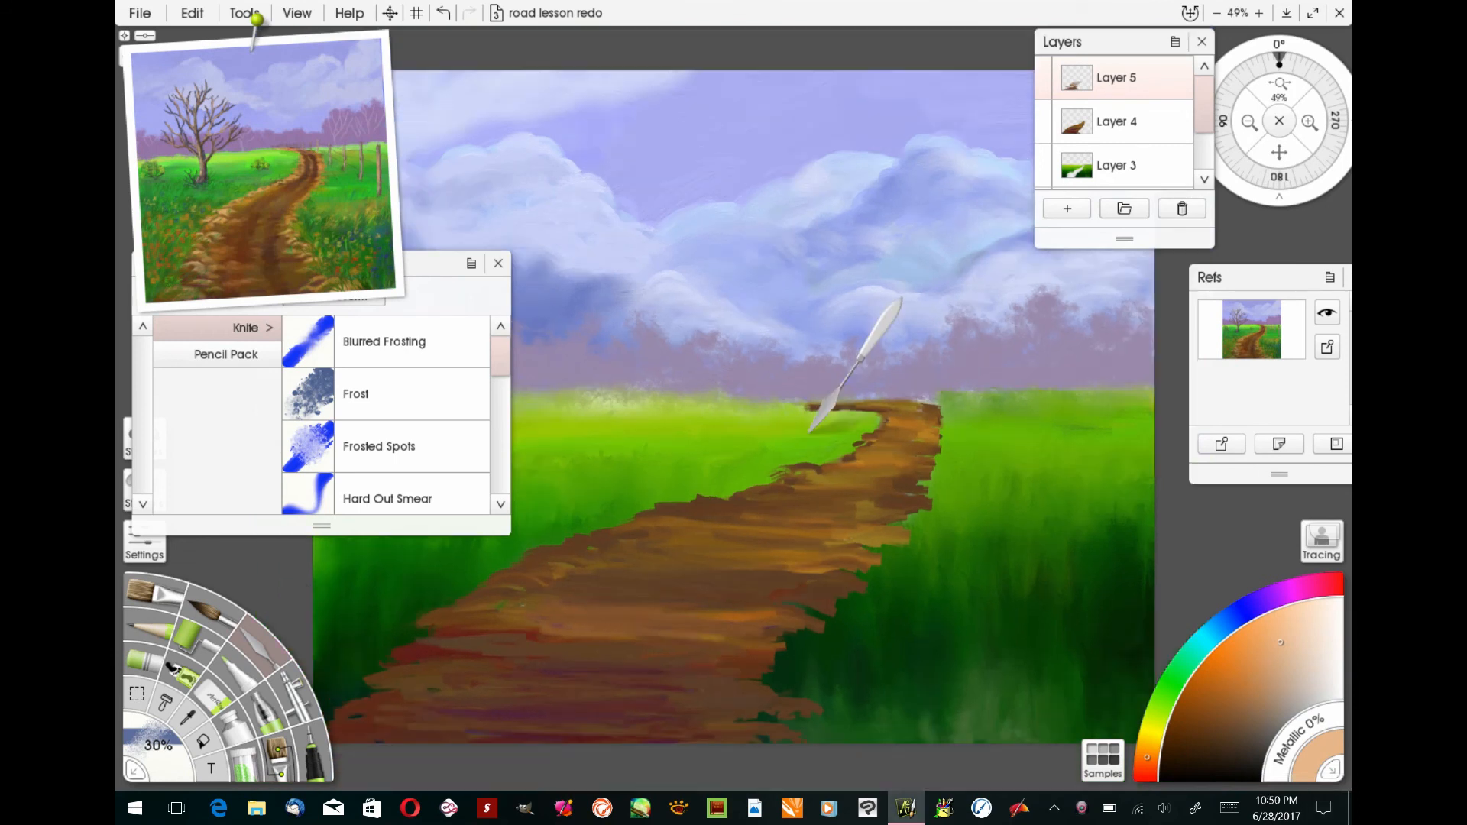
scroll(808, 431, "down", 2)
left_click_drag(822, 334, 922, 274)
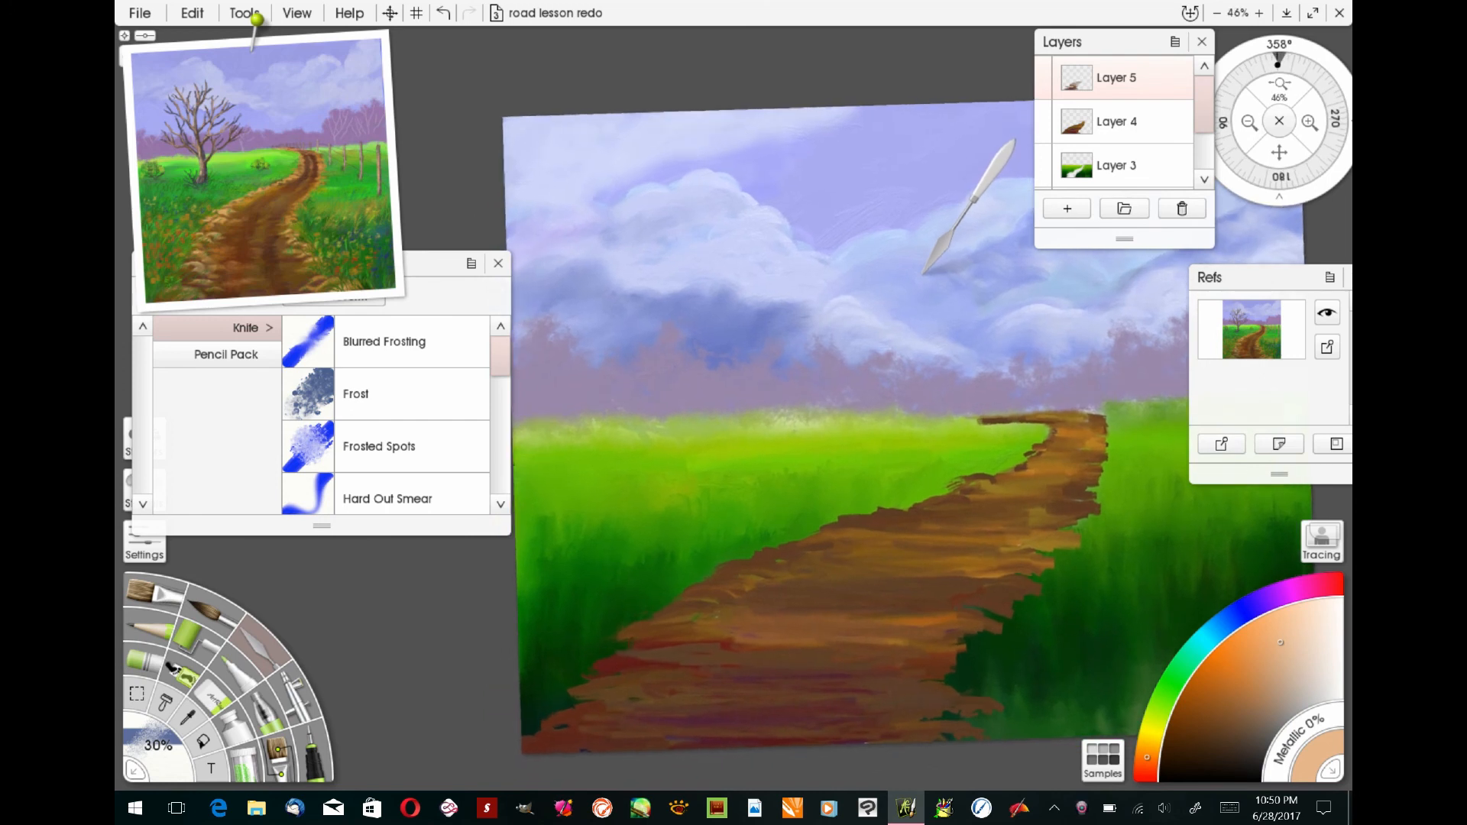
left_click(153, 592)
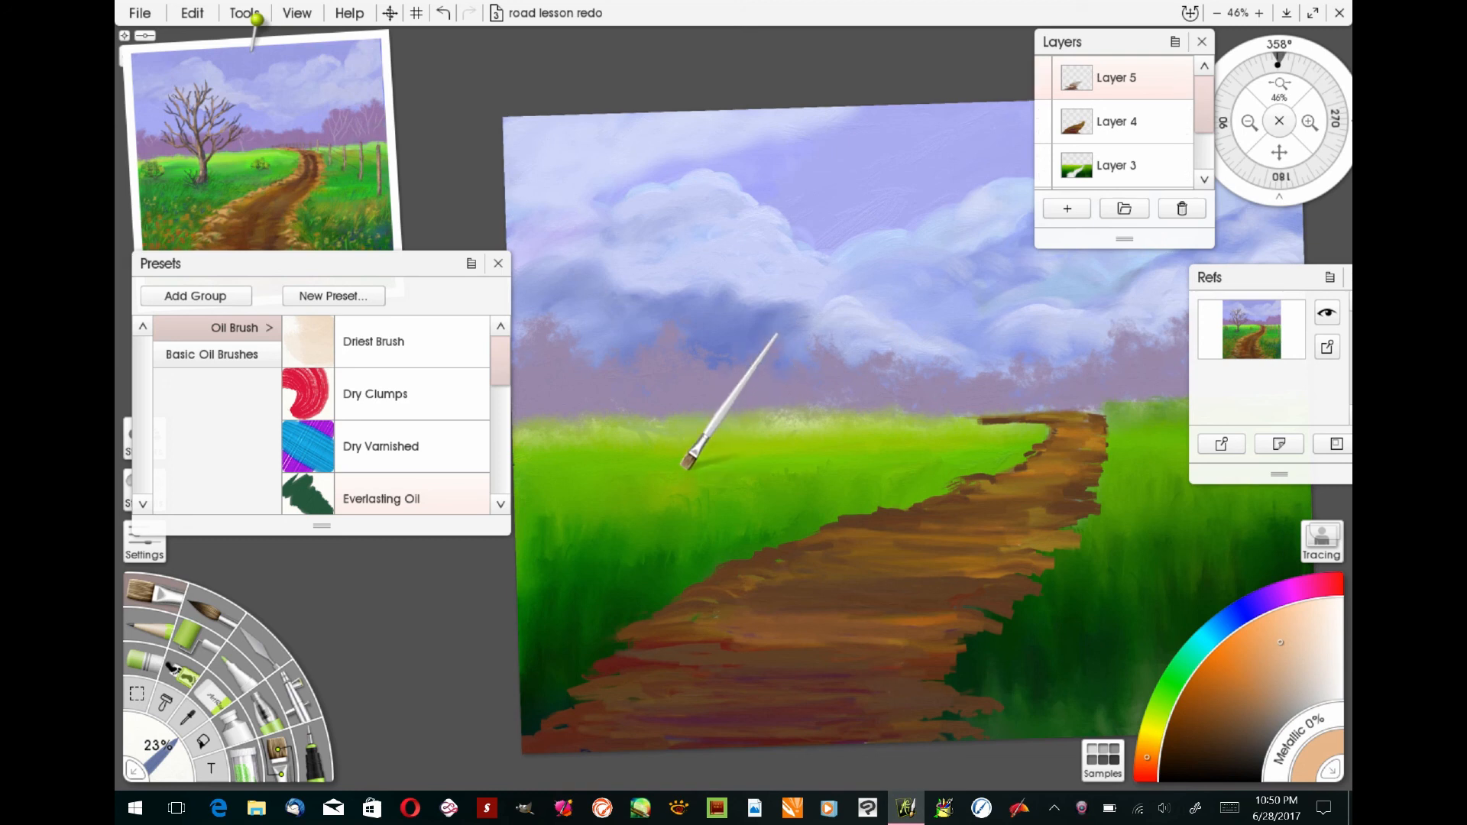
left_click(1238, 729)
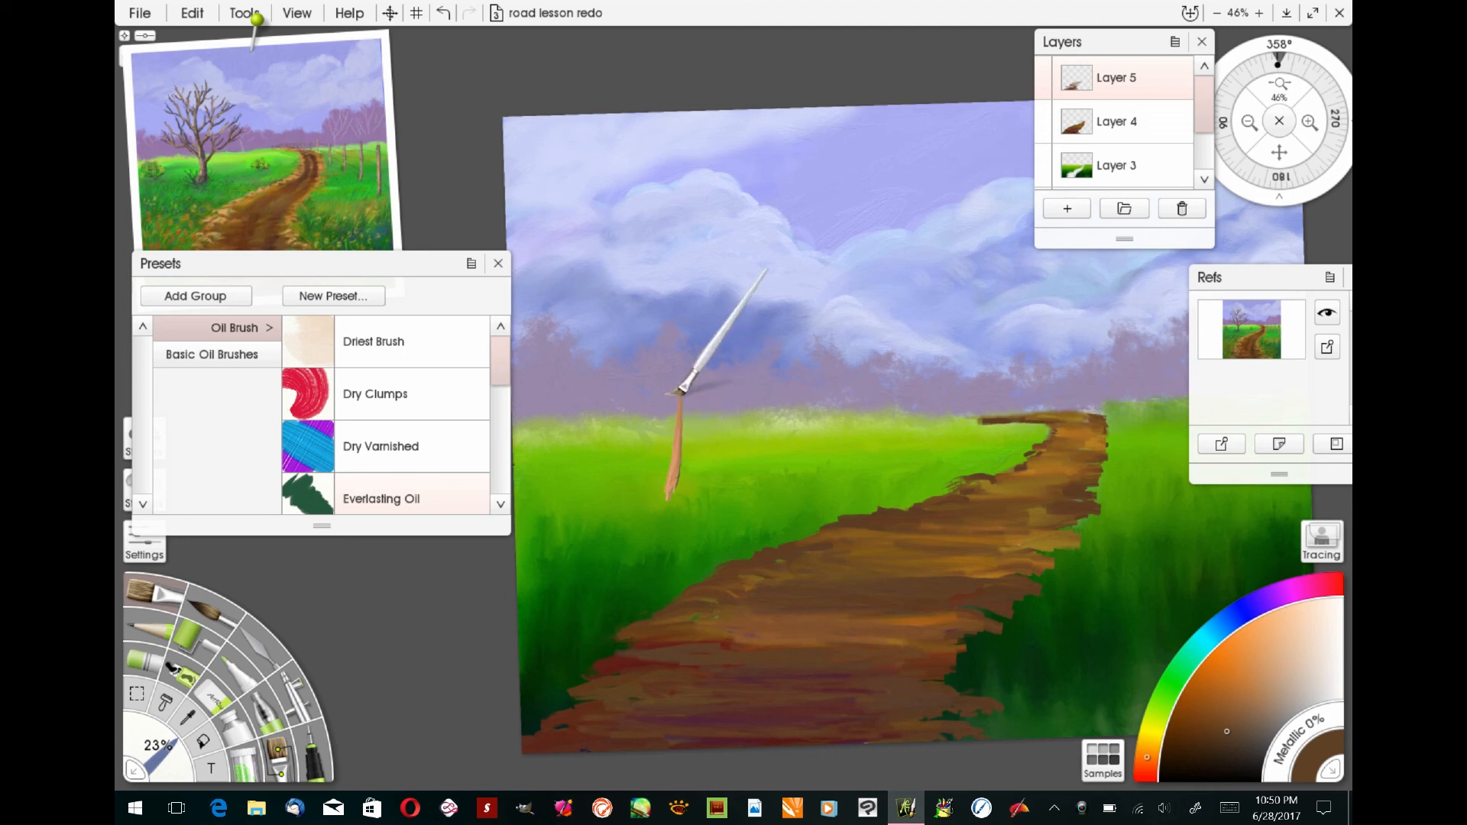
left_click_drag(675, 398, 682, 420)
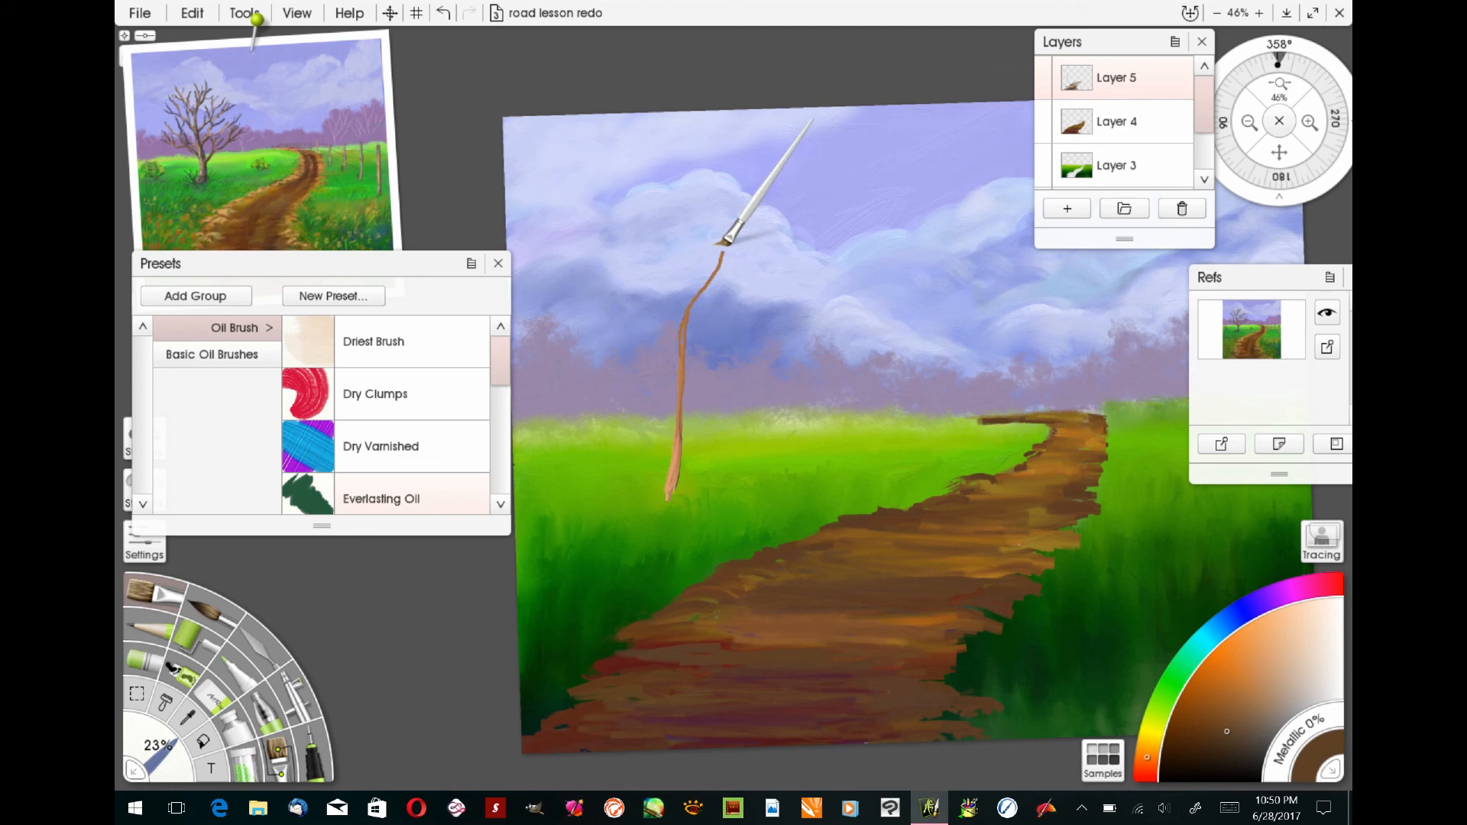
left_click_drag(682, 322, 685, 234)
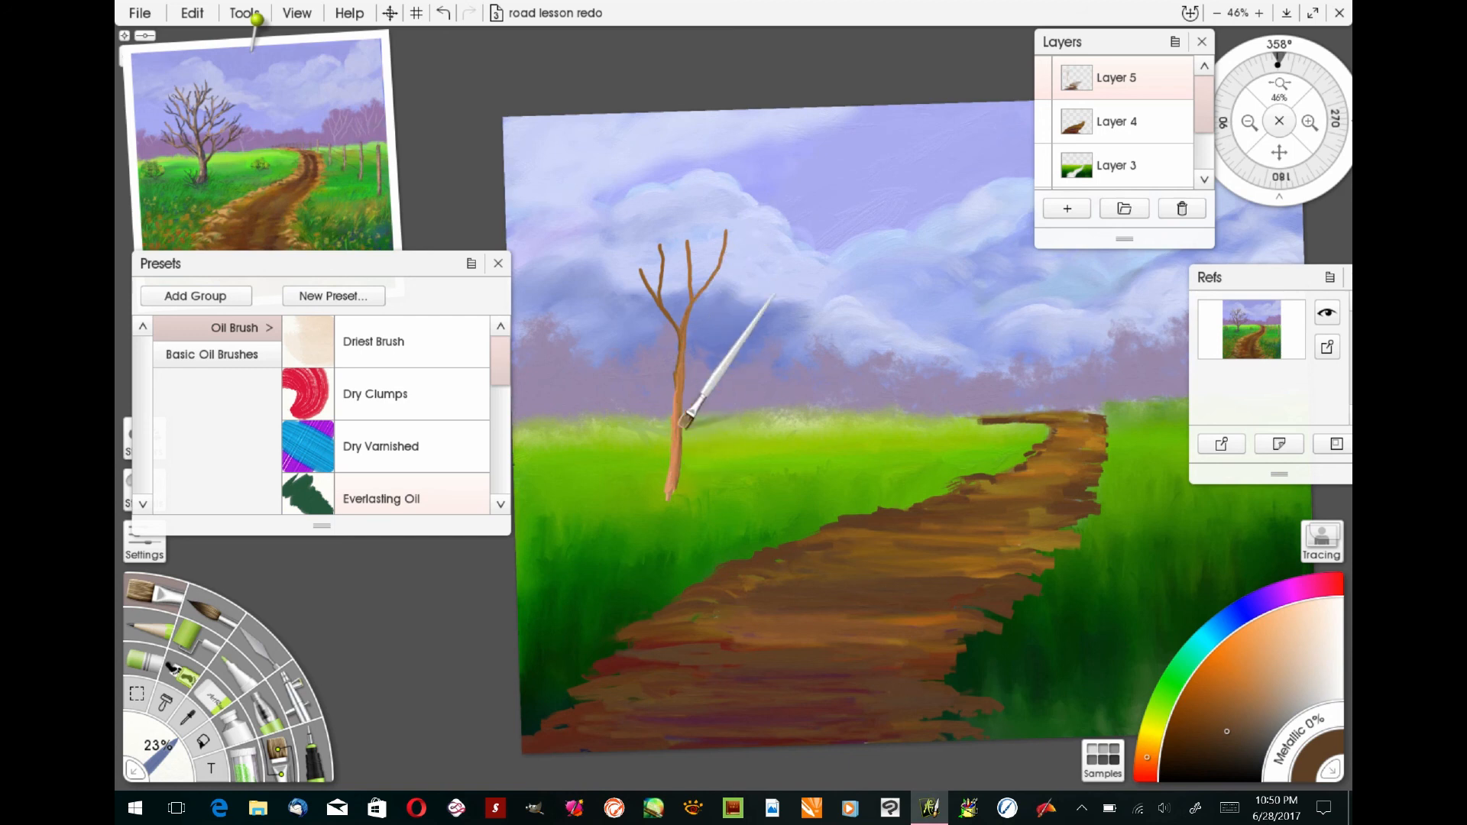
Add forked side branches to both sides of the tree and strengthen the fork at the trunk's top.
mouse_move(745, 324)
left_mouse_down()
mouse_move(773, 291)
mouse_move(751, 311)
left_mouse_up()
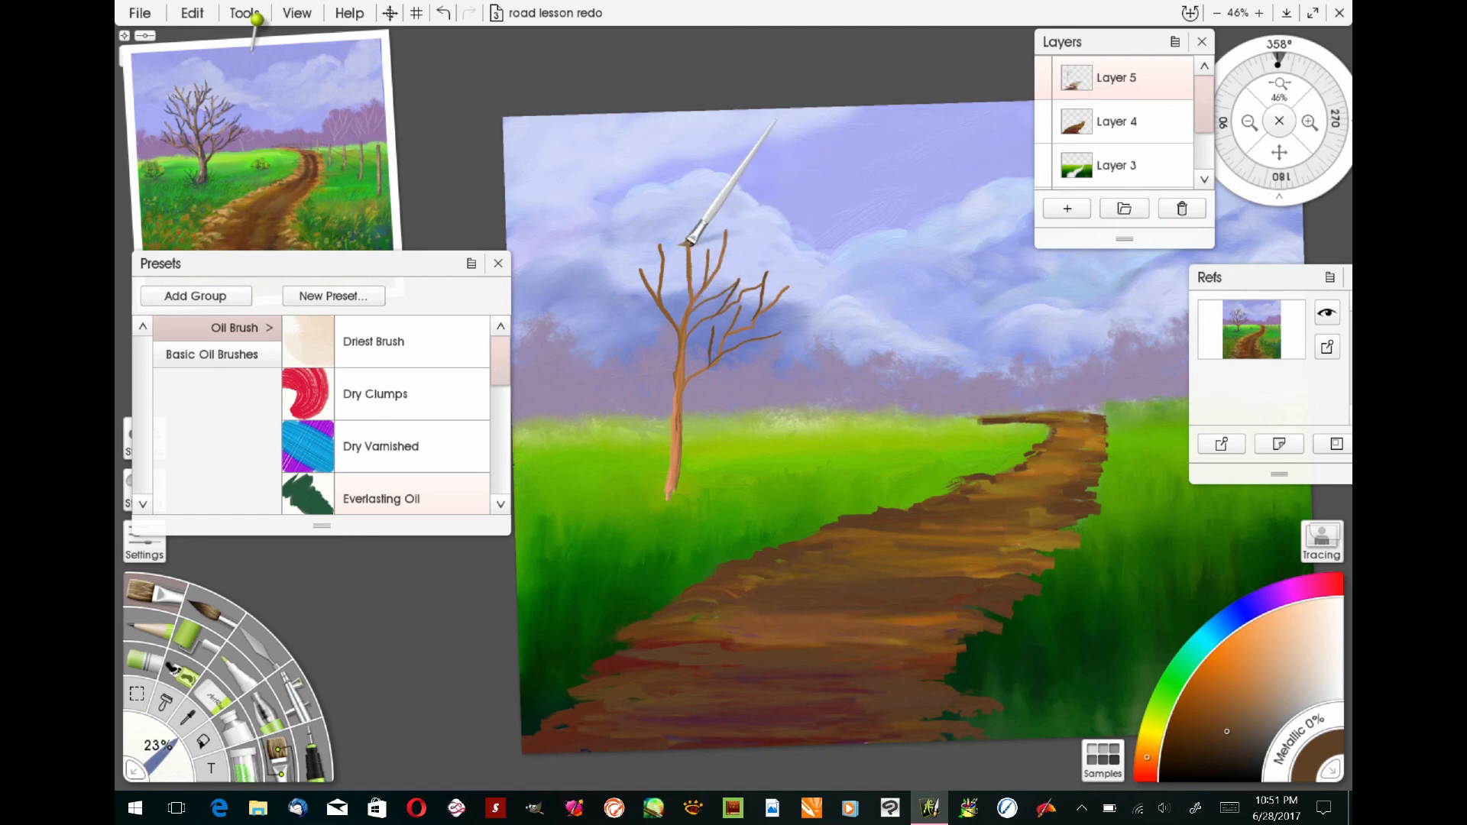
left_click_drag(663, 300, 647, 224)
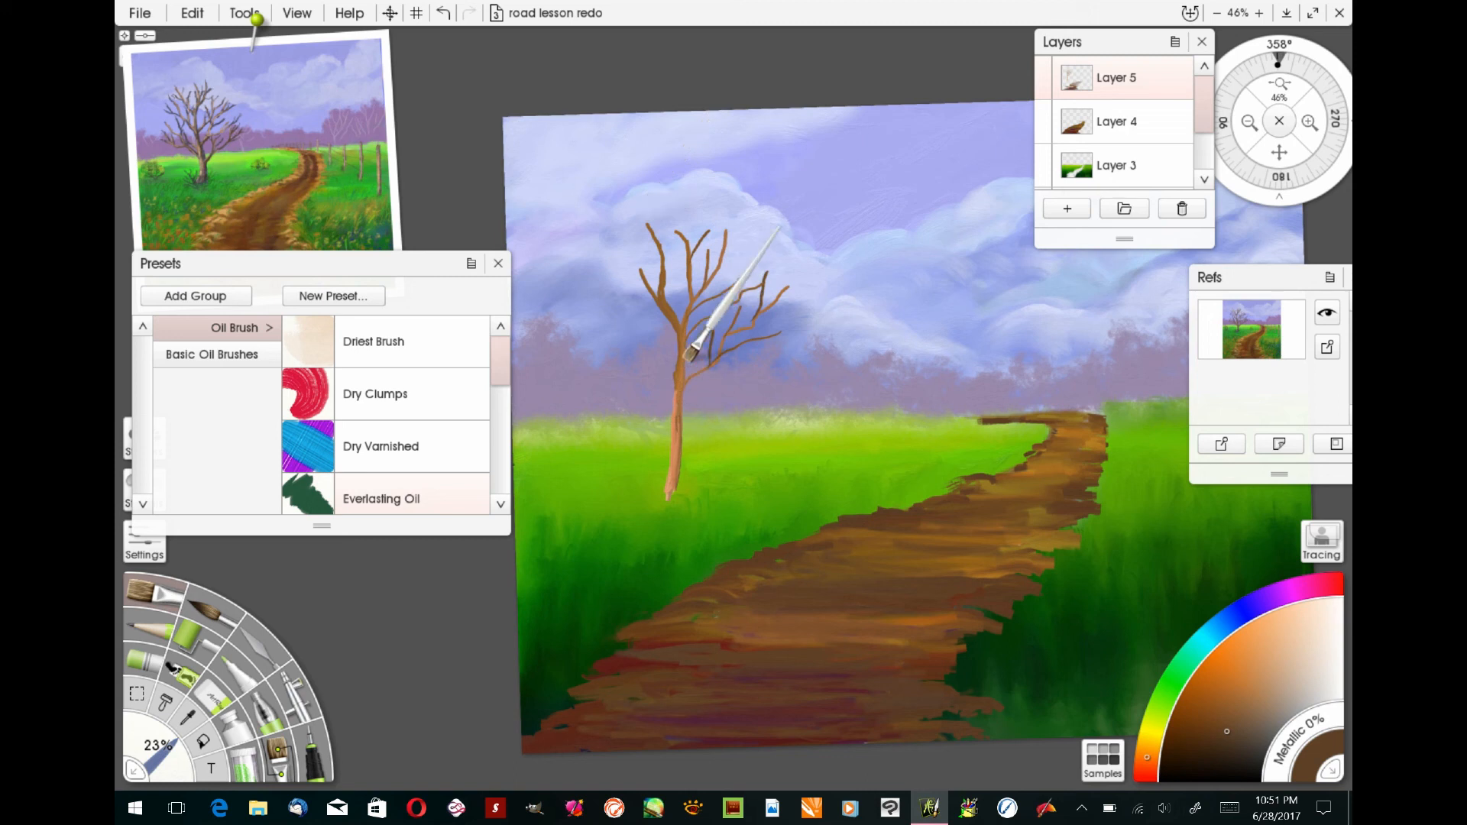
mouse_move(634, 335)
left_mouse_down()
mouse_move(615, 309)
mouse_move(634, 343)
mouse_move(627, 295)
mouse_move(649, 316)
left_mouse_up()
mouse_move(660, 349)
left_mouse_down()
mouse_move(671, 330)
mouse_move(617, 341)
mouse_move(600, 329)
mouse_move(621, 279)
left_mouse_up()
left_click_drag(613, 306, 593, 289)
left_click_drag(661, 360, 670, 469)
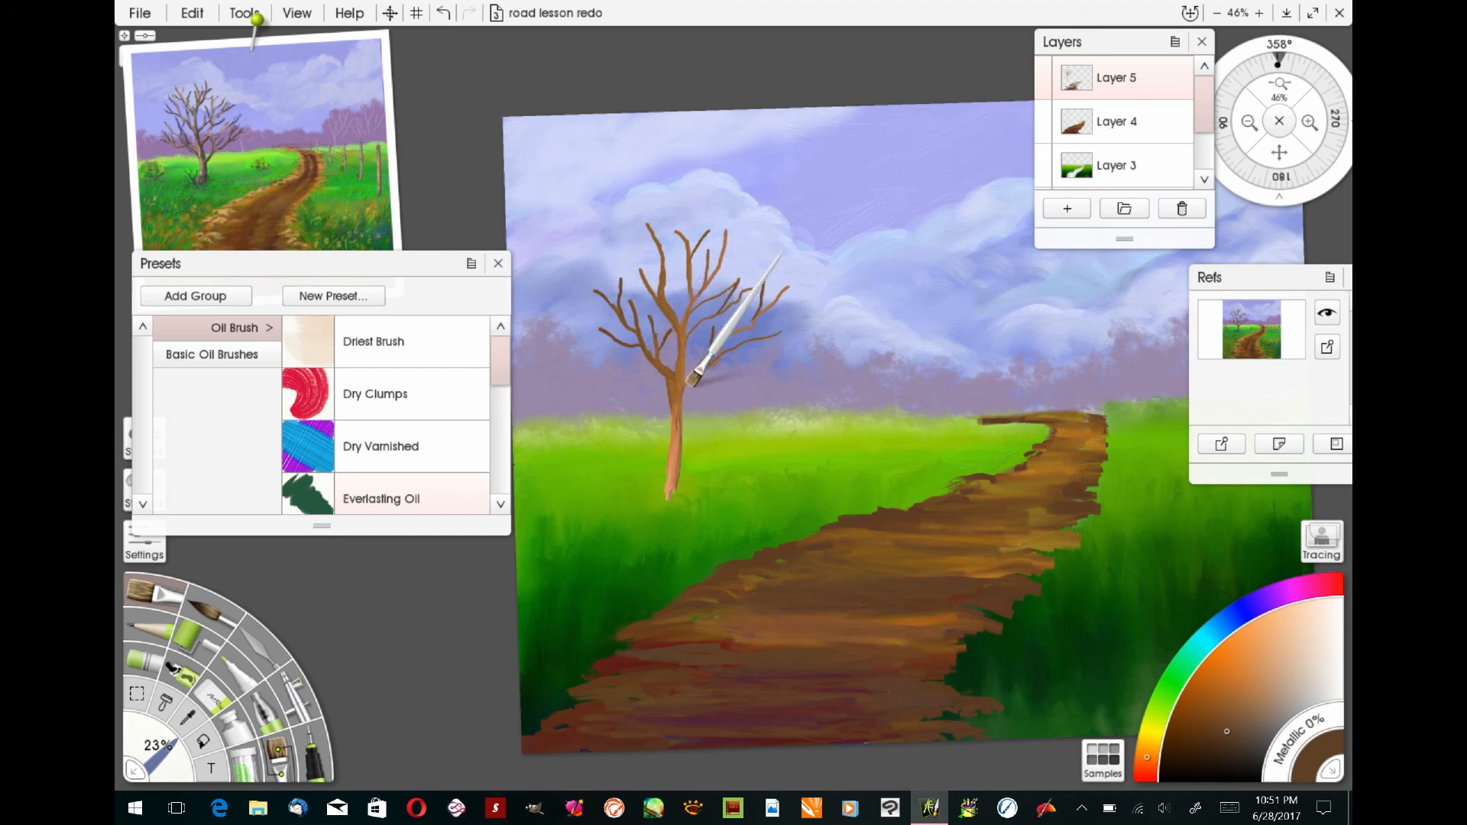
Extend the tree's right side with more thin branches and thicken where the lowest one joins the trunk.
scroll(815, 331, "up", 4)
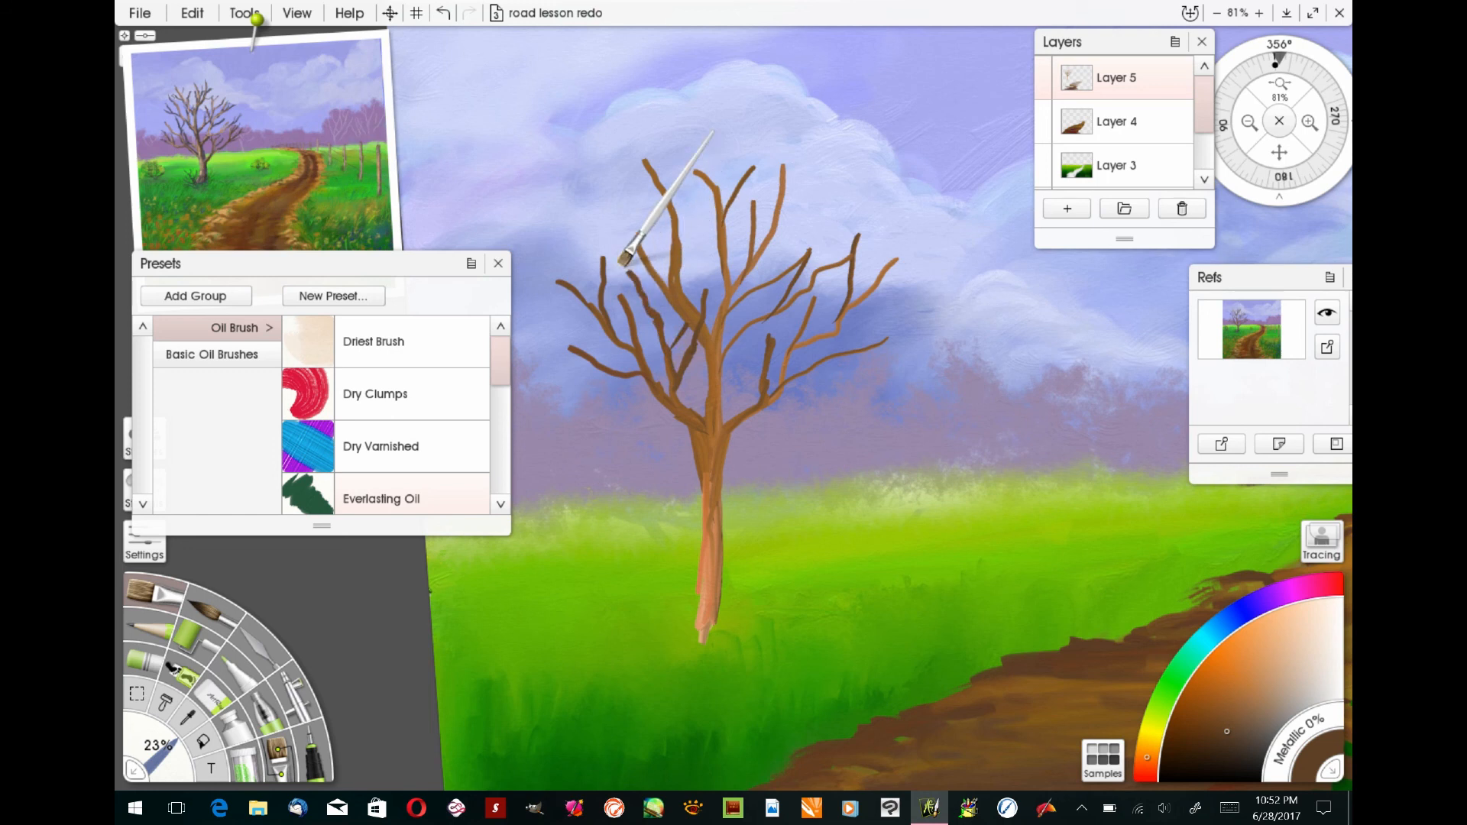
left_click_drag(833, 356, 913, 367)
mouse_move(802, 377)
left_mouse_down()
mouse_move(849, 348)
mouse_move(875, 305)
mouse_move(808, 372)
left_mouse_up()
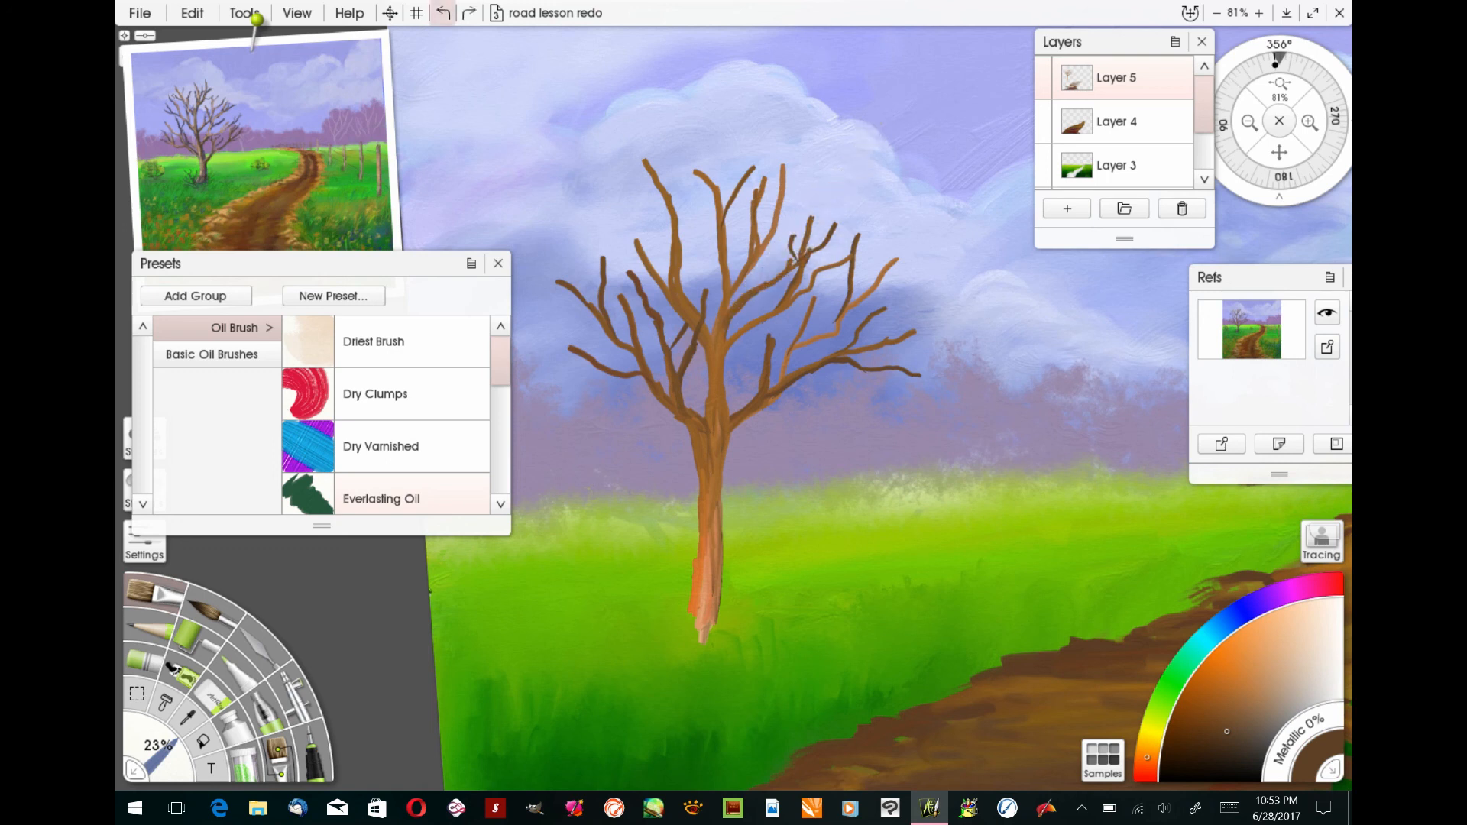
left_click_drag(714, 434, 772, 385)
Repaint the tree trunk in darker brown and erase its lower end so it stands shorter in the grass.
left_click_drag(704, 540, 704, 611)
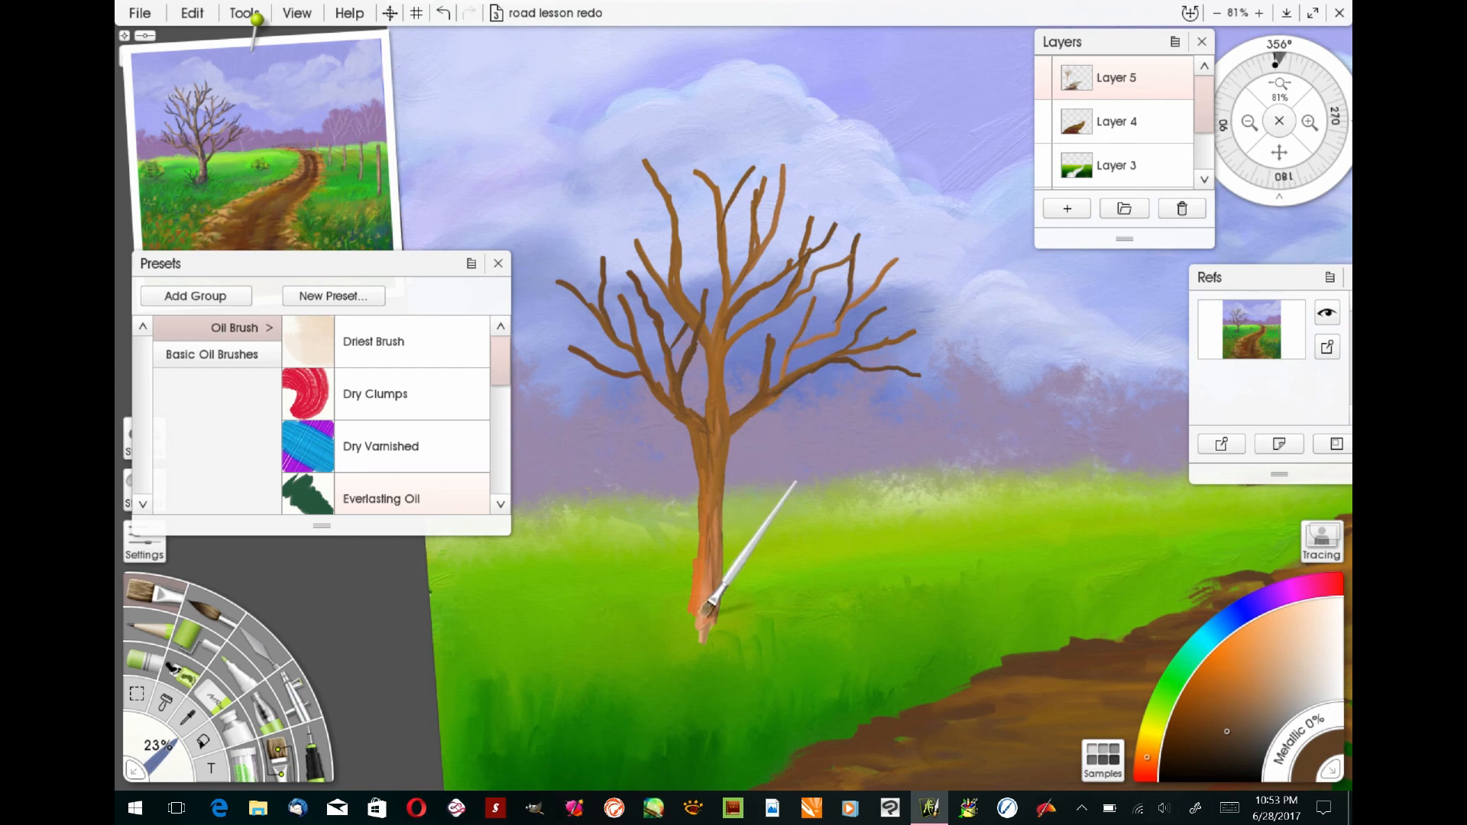
mouse_move(708, 491)
left_mouse_down()
mouse_move(695, 586)
mouse_move(712, 568)
mouse_move(712, 582)
mouse_move(706, 527)
mouse_move(686, 590)
mouse_move(734, 619)
mouse_move(703, 595)
mouse_move(680, 666)
mouse_move(721, 624)
mouse_move(696, 648)
left_mouse_up()
key("e")
left_click(152, 592)
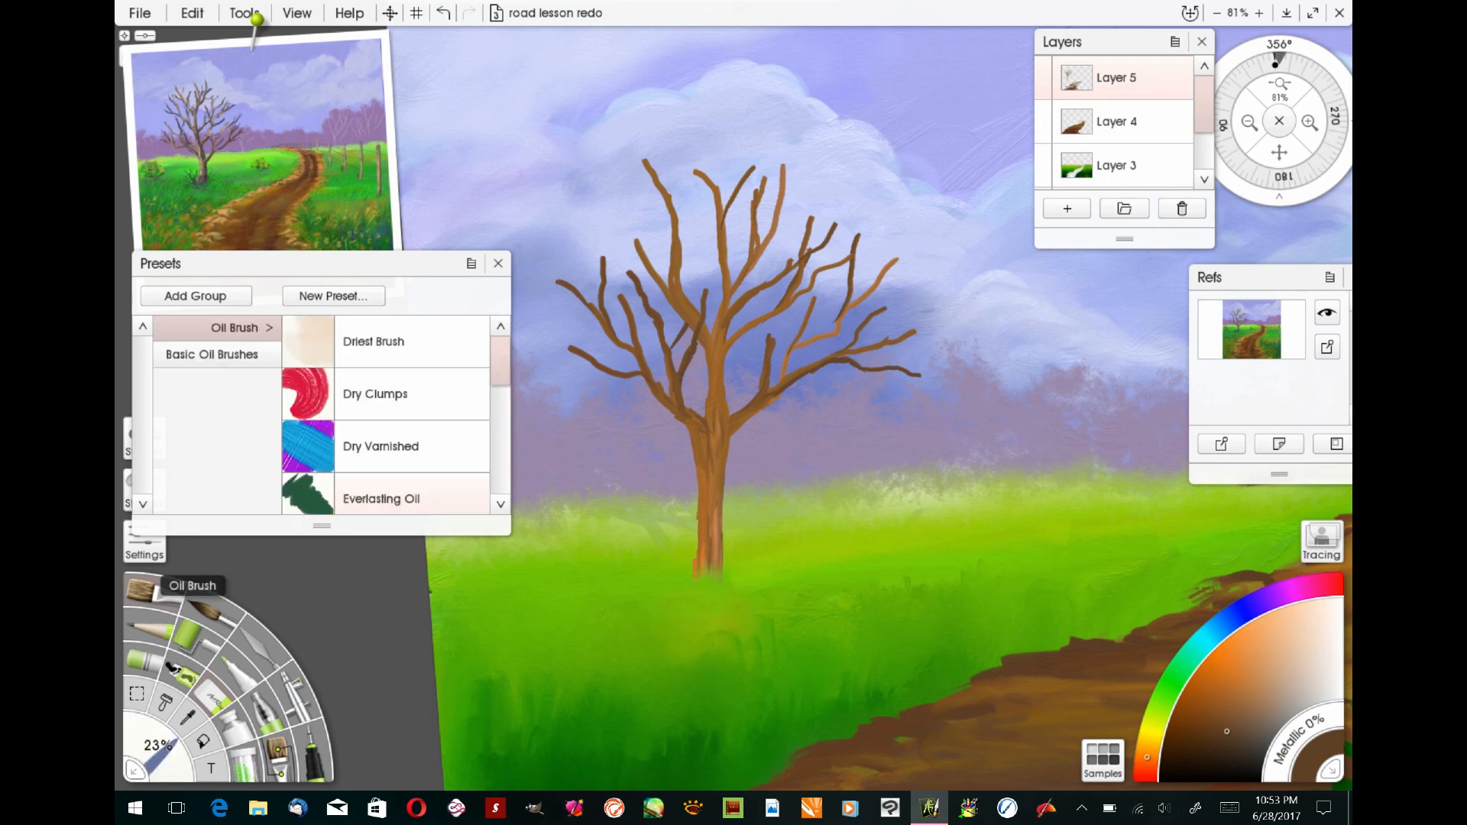
mouse_move(709, 512)
left_mouse_down()
mouse_move(699, 539)
mouse_move(716, 470)
left_mouse_up()
Paint extra twigs on the tree's upper left branches, reducing the oil brush size to 14% for the finer ones.
left_click_drag(673, 246, 633, 141)
left_click_drag(662, 195, 669, 145)
left_click_drag(672, 256, 638, 204)
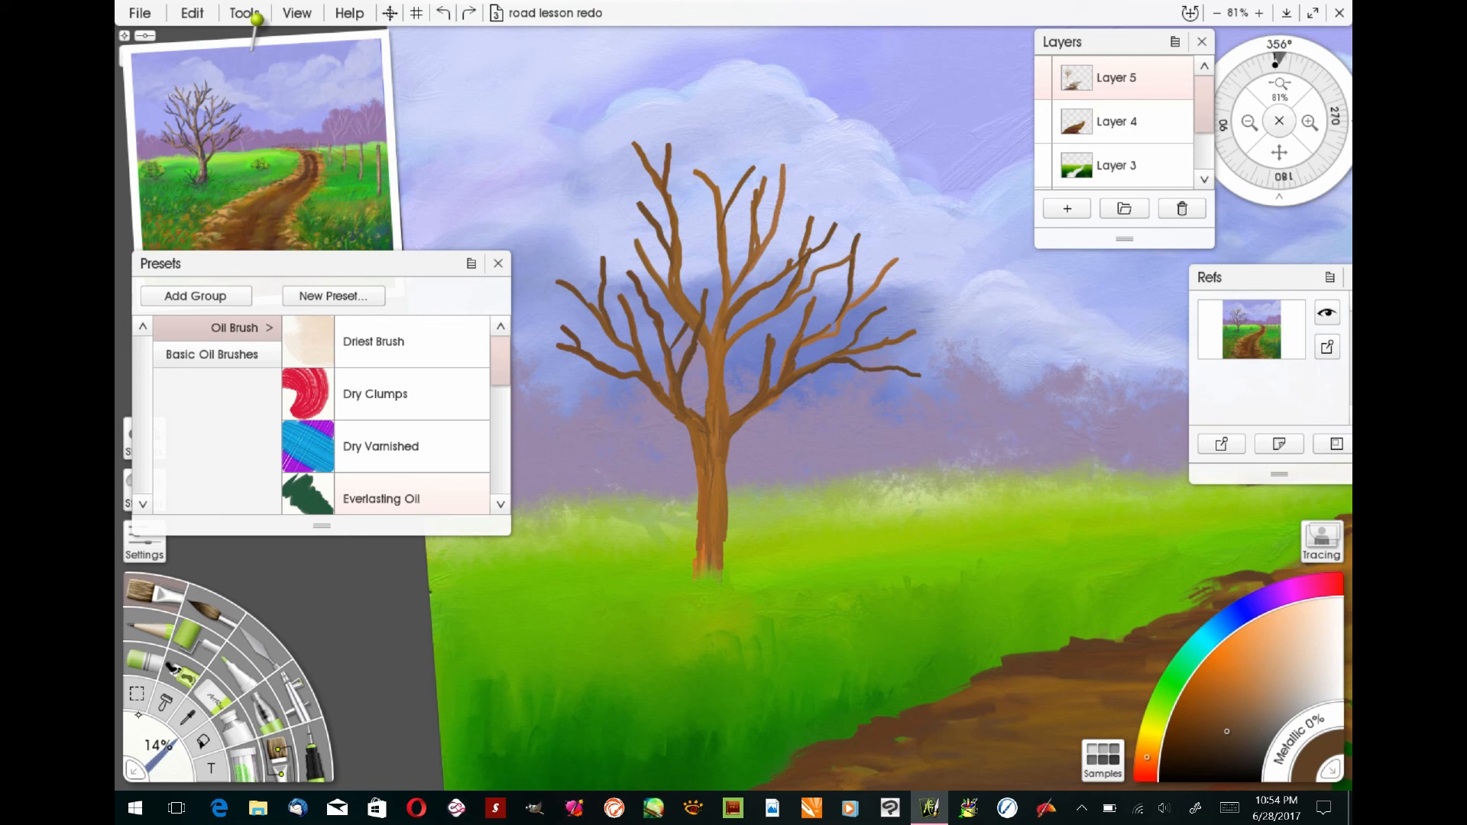
left_click_drag(671, 331, 693, 286)
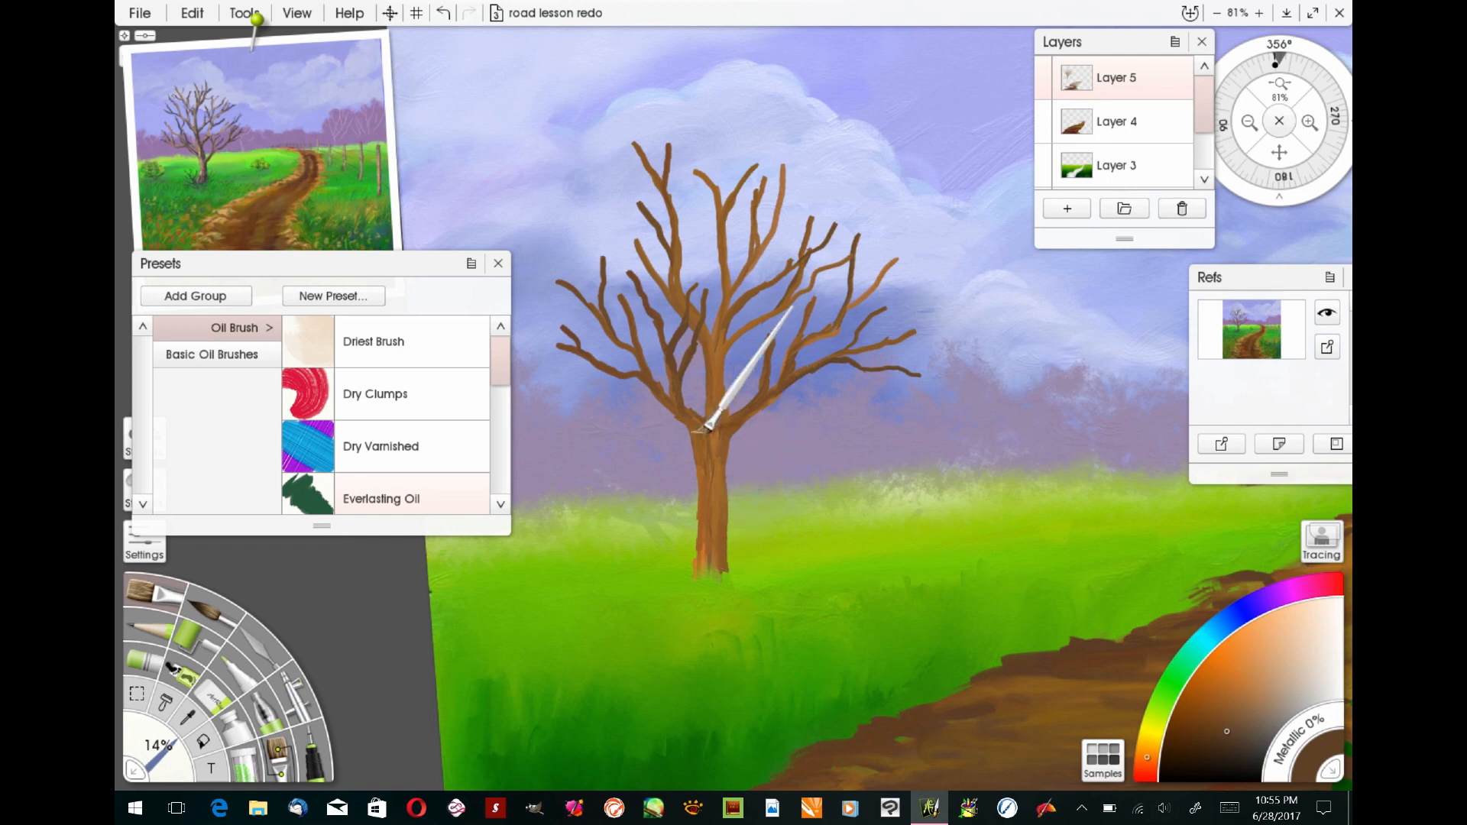
Add a new layer and paint light tan highlights along the tree trunk's left side and the left branches.
left_click_drag(704, 543, 704, 491)
left_click(1067, 208)
mouse_move(699, 554)
left_mouse_down()
mouse_move(705, 424)
mouse_move(686, 359)
mouse_move(633, 277)
left_mouse_up()
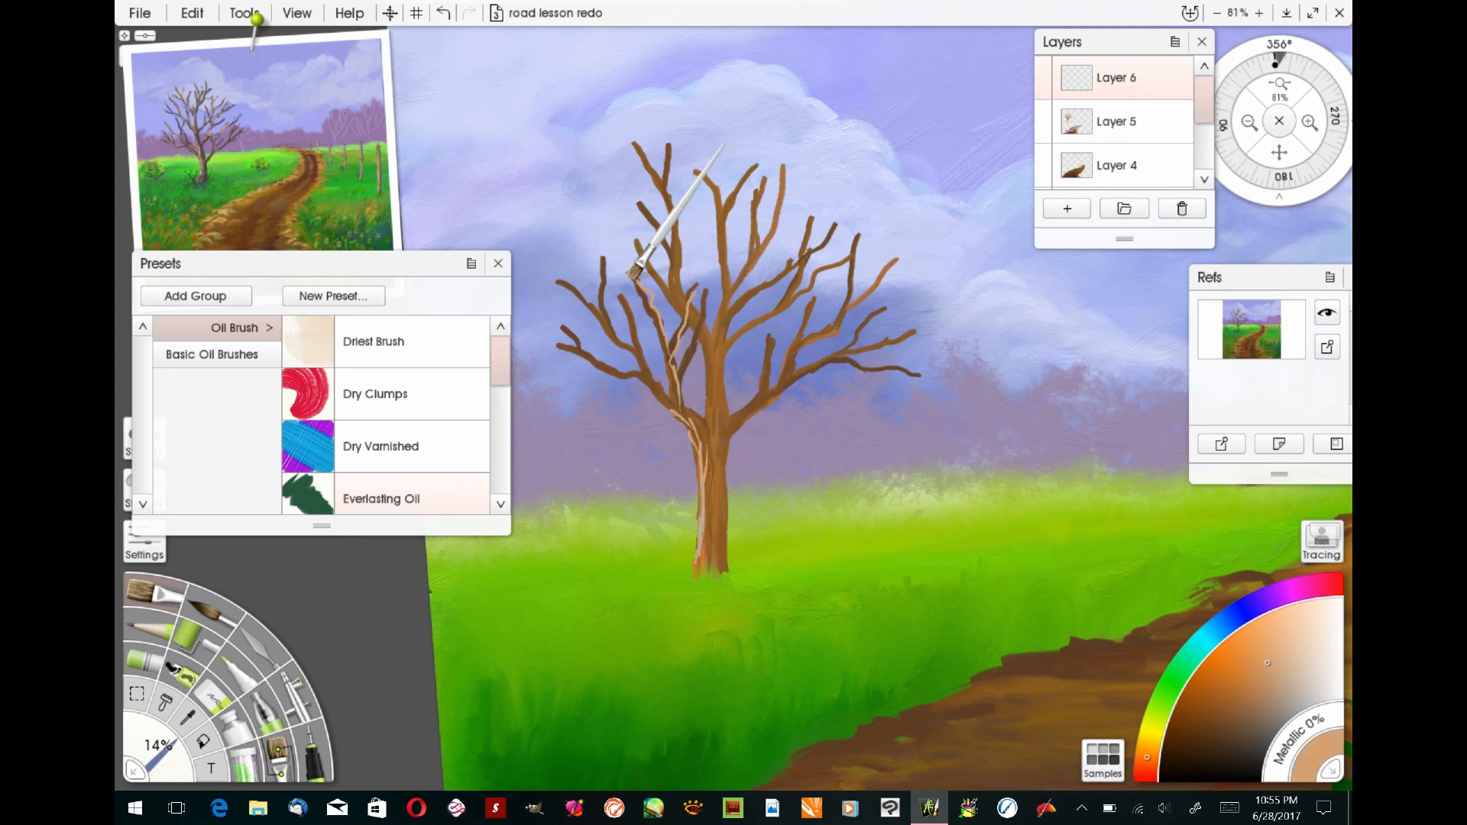
mouse_move(680, 409)
left_mouse_down()
mouse_move(633, 336)
mouse_move(590, 310)
left_mouse_up()
left_click_drag(606, 304, 602, 268)
left_click_drag(640, 373, 560, 346)
left_click_drag(578, 341, 566, 327)
Continue the light tan highlights up the tree's central limbs and along the right branches.
mouse_move(701, 458)
left_mouse_down()
mouse_move(700, 306)
mouse_move(676, 305)
mouse_move(638, 243)
left_mouse_up()
left_click_drag(672, 261, 642, 206)
left_click_drag(676, 259, 648, 161)
left_click_drag(712, 336, 709, 181)
left_click_drag(719, 361, 710, 409)
mouse_move(724, 316)
left_mouse_down()
mouse_move(762, 276)
mouse_move(756, 211)
mouse_move(726, 424)
mouse_move(825, 328)
mouse_move(858, 255)
mouse_move(869, 312)
mouse_move(821, 368)
left_mouse_up()
Blend the trunk's highlights into the brown bark with a hard palette knife, reducing its size to 3%.
left_click(260, 644)
left_click_drag(501, 369, 501, 411)
left_click(412, 353)
left_click_drag(718, 424, 710, 463)
left_click_drag(164, 718, 141, 711)
left_click(144, 544)
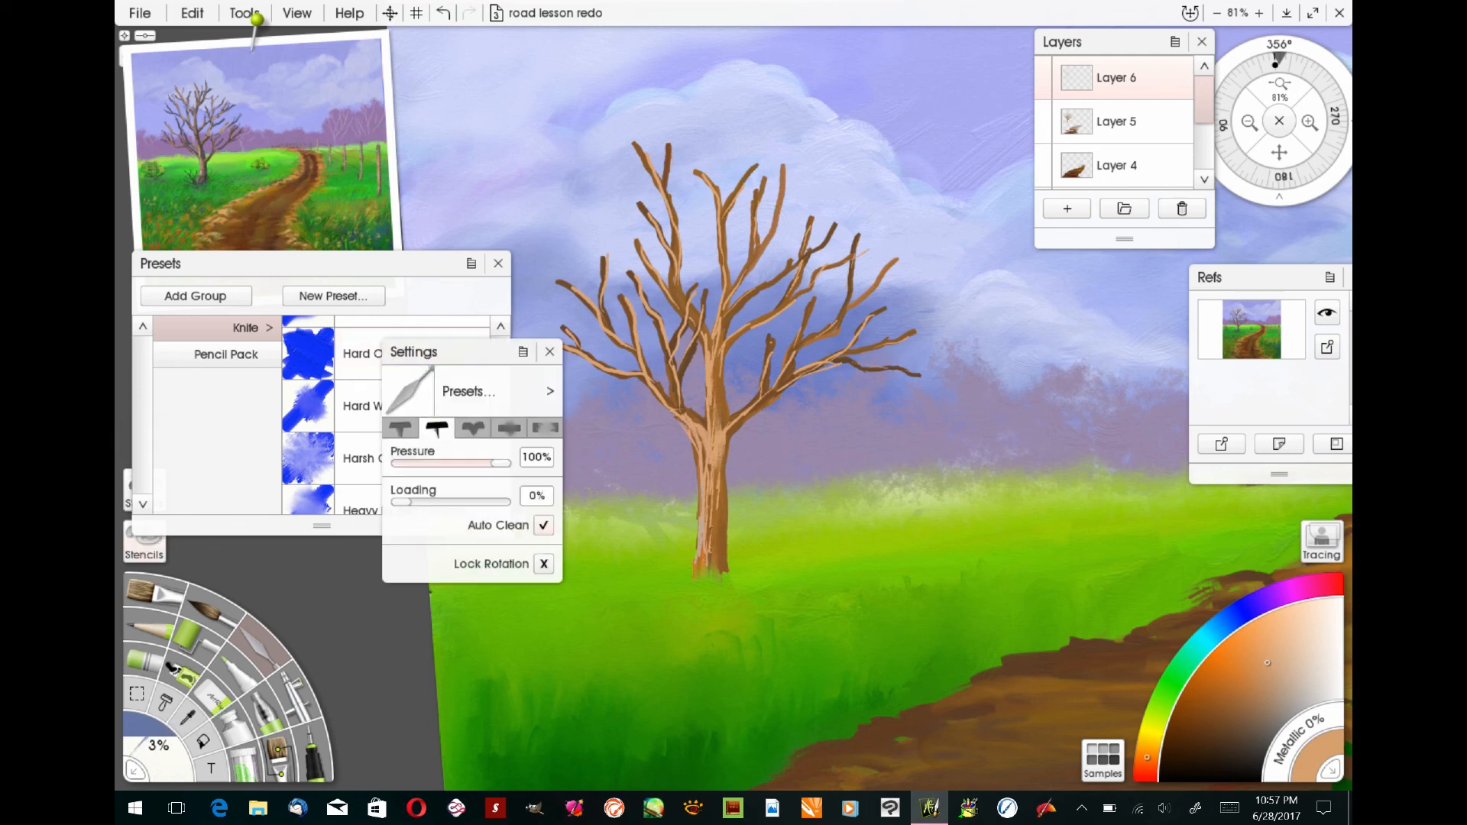
left_click(400, 428)
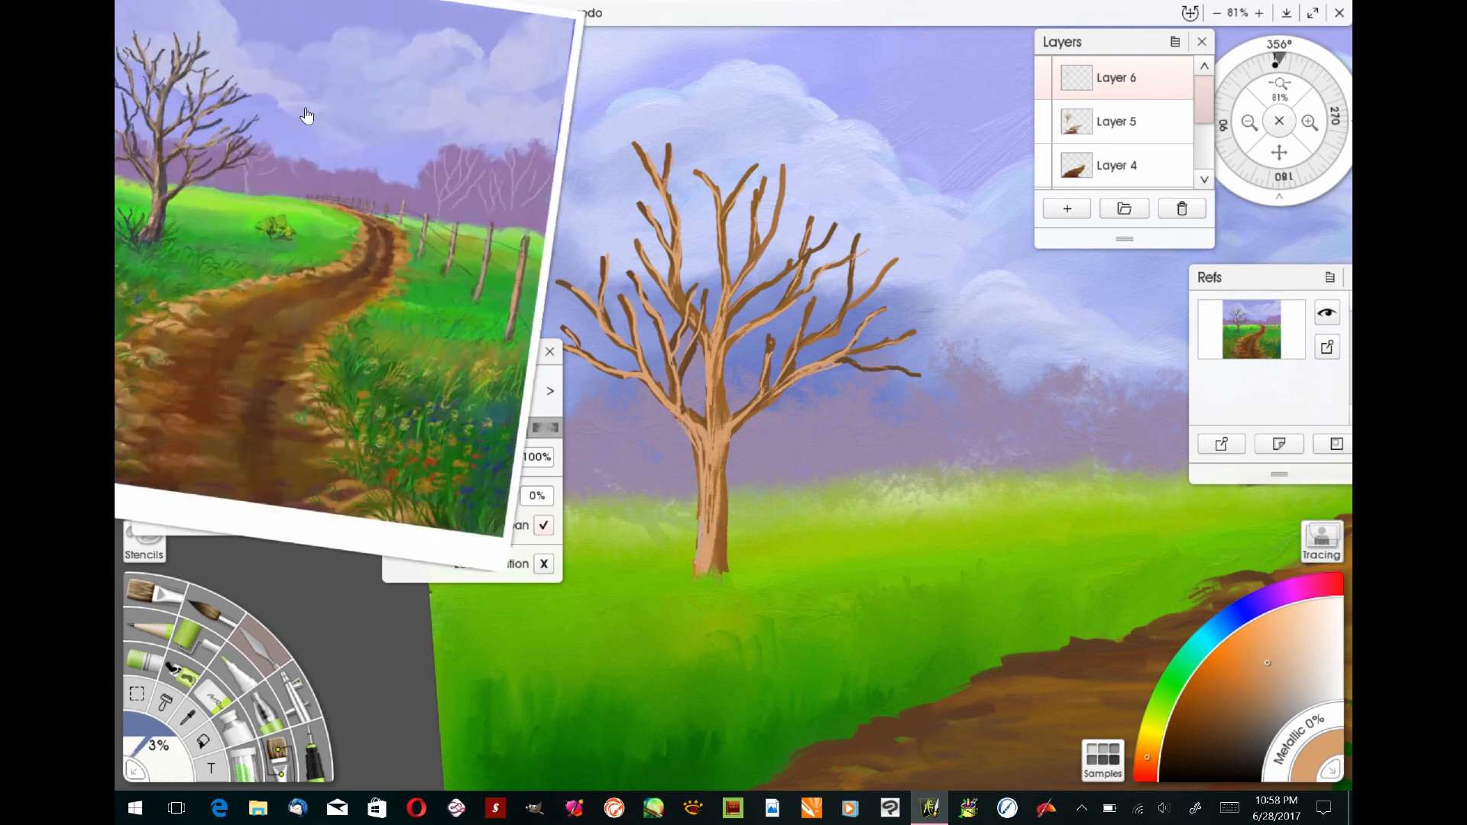
Enlarge the reference picture and paint a small bare near-black bush right of the tree with the 14% Everlasting Oil brush.
left_click_drag(304, 117, 388, 104)
left_click(1231, 762)
scroll(901, 629, "down", 3)
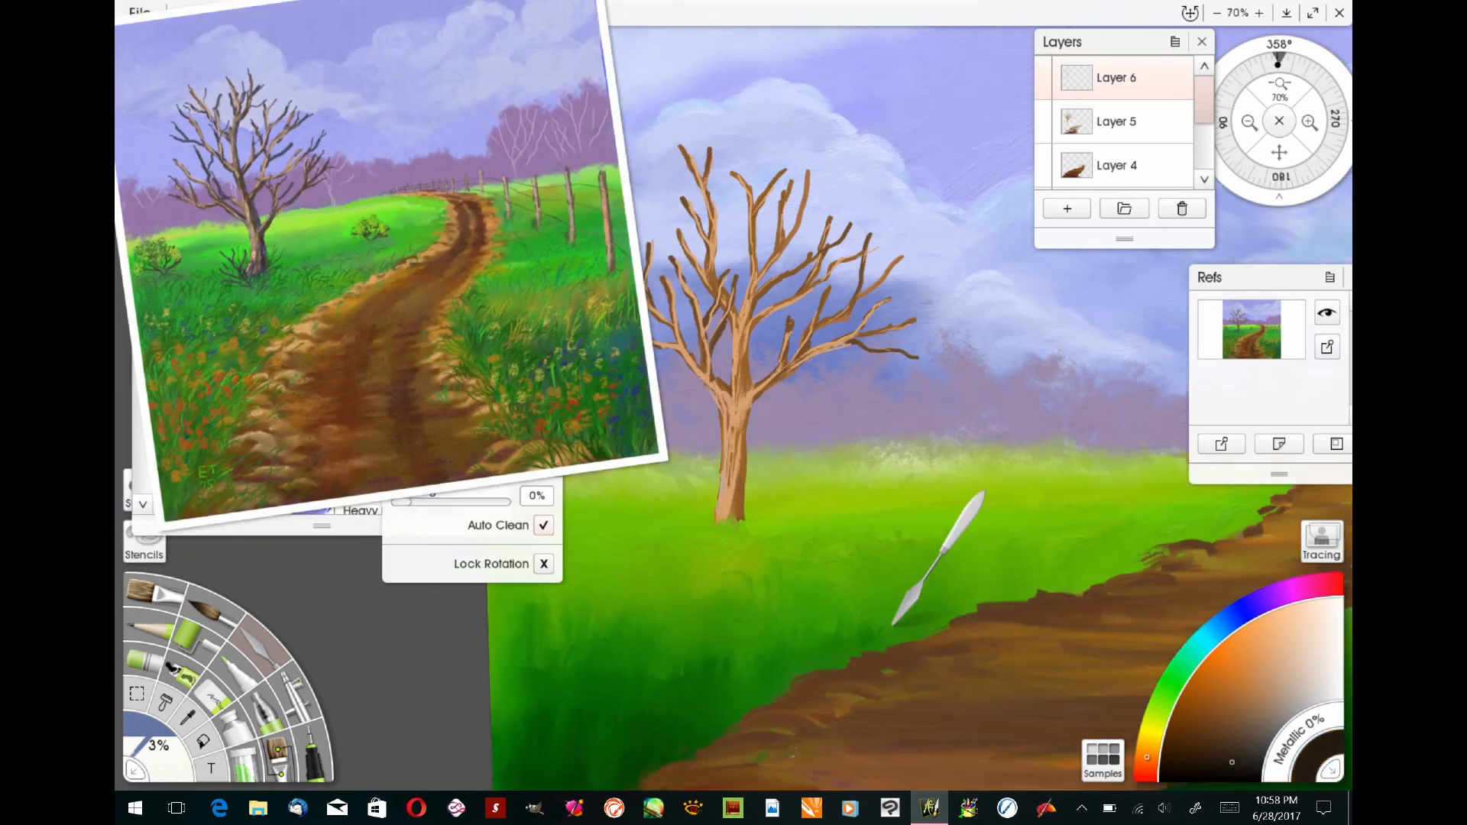
left_click(153, 592)
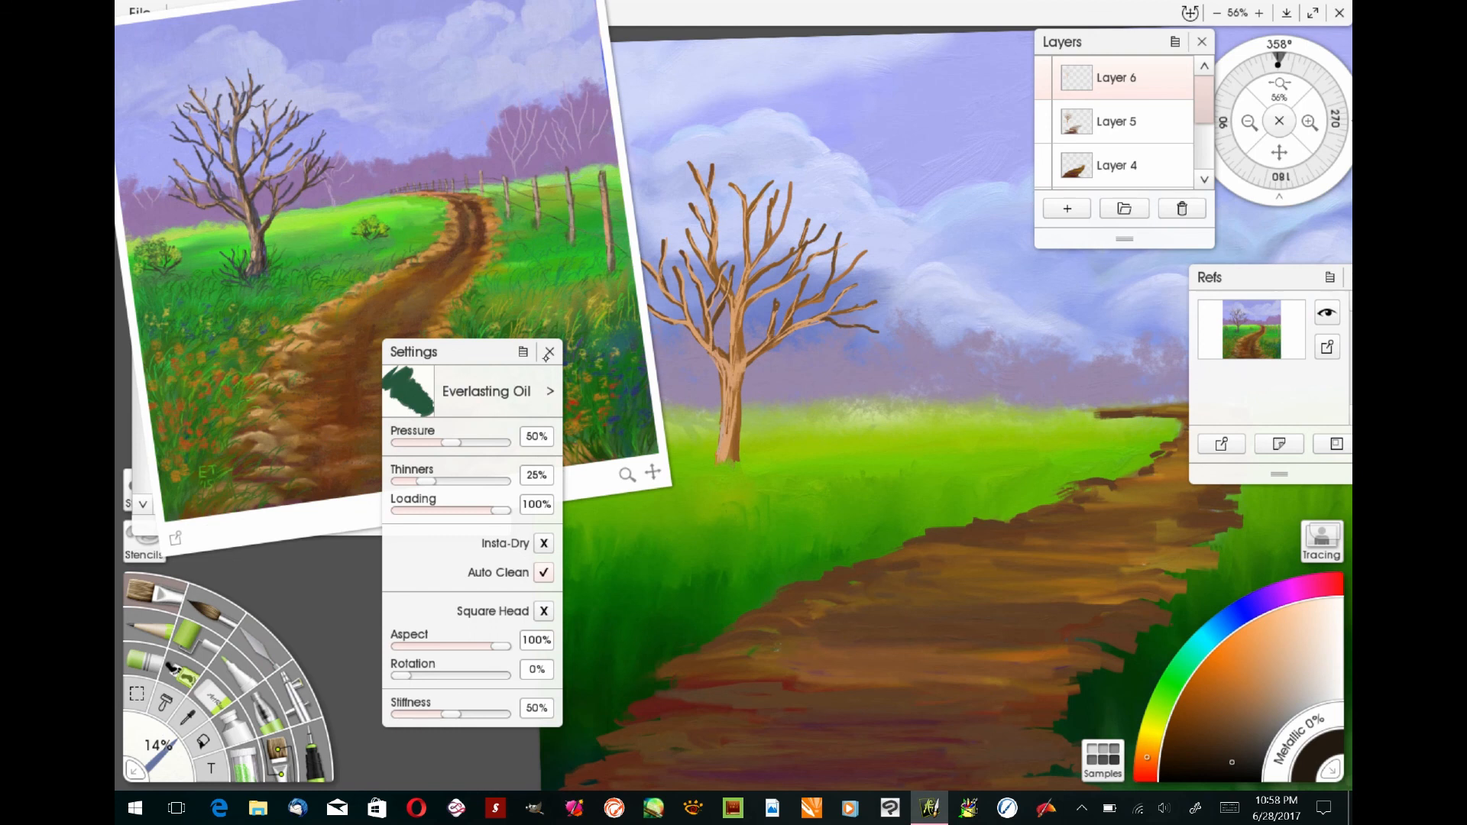
left_click(547, 356)
left_click_drag(896, 451, 883, 420)
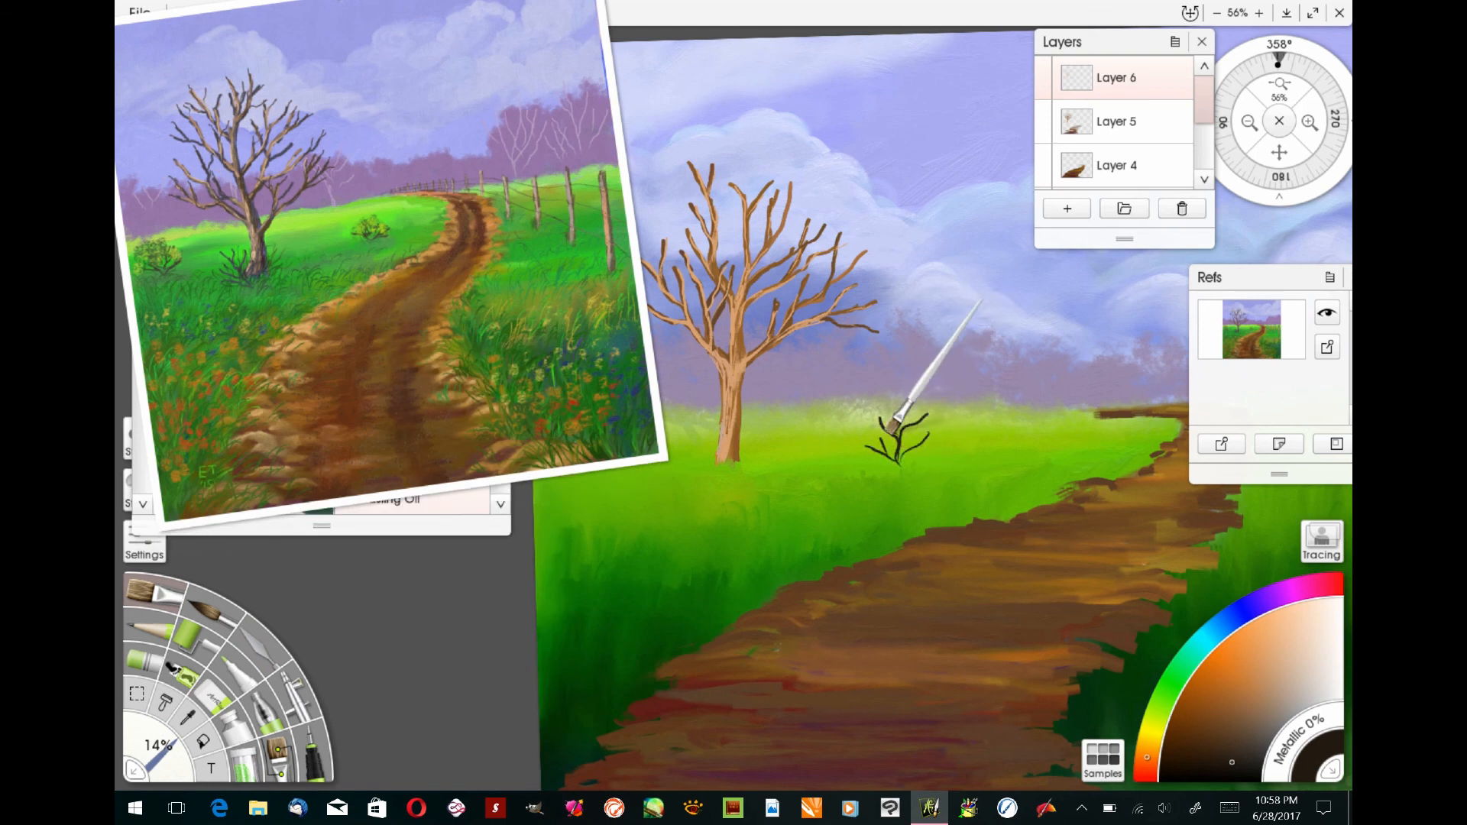
Paint two more small bare bushes in dark strokes, one left of the tree and one at the trunk's base.
scroll(950, 639, "down", 2)
mouse_move(746, 463)
left_mouse_down()
mouse_move(746, 433)
mouse_move(763, 469)
mouse_move(730, 462)
left_mouse_up()
left_click_drag(830, 462, 815, 438)
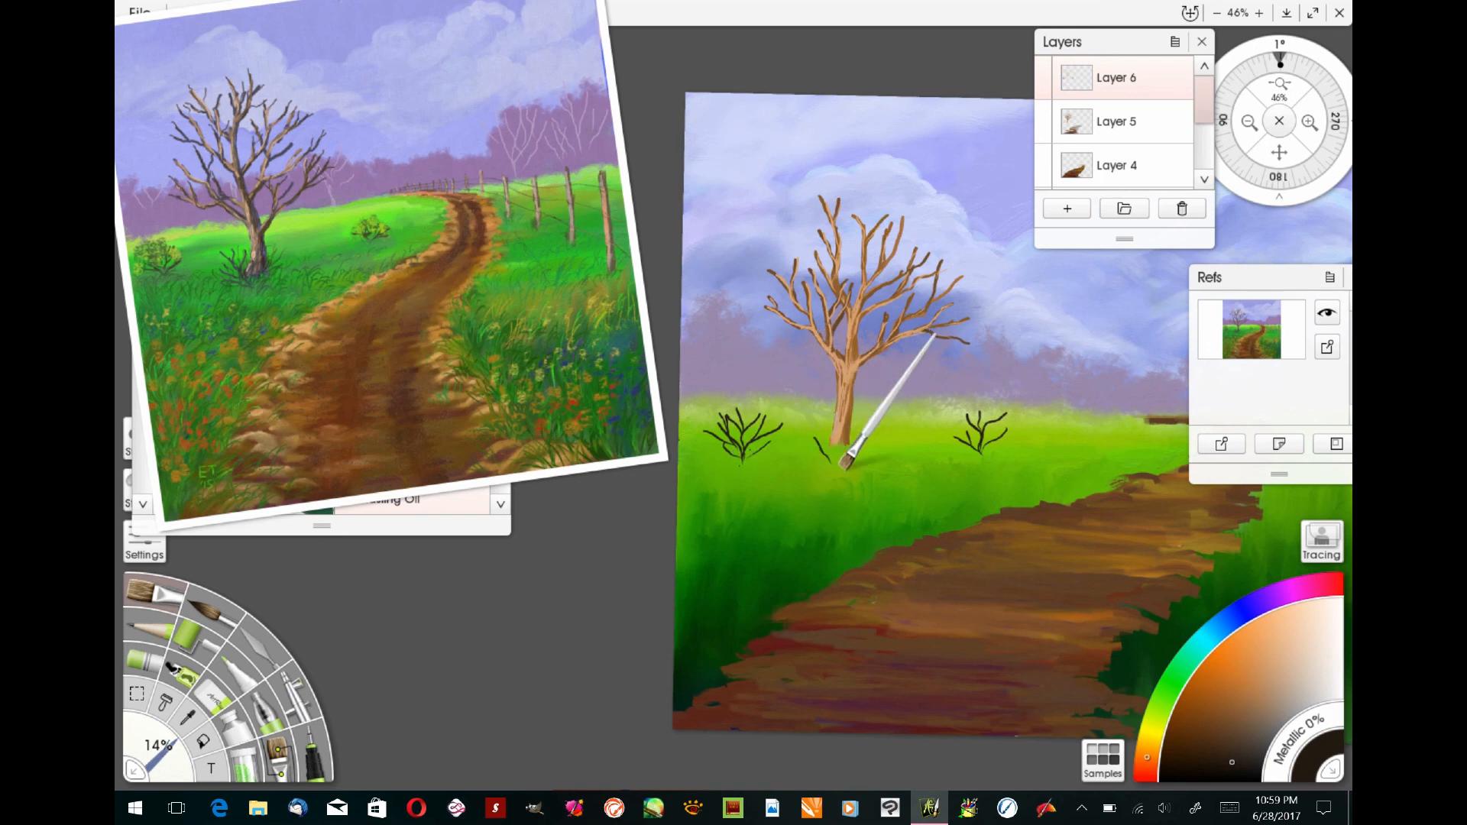
left_click(1241, 714)
mouse_move(855, 382)
left_mouse_down()
mouse_move(833, 443)
mouse_move(831, 427)
mouse_move(830, 444)
mouse_move(847, 431)
mouse_move(852, 448)
mouse_move(848, 405)
mouse_move(826, 451)
mouse_move(791, 433)
mouse_move(845, 427)
mouse_move(802, 464)
left_mouse_up()
Paint the larger brown fence posts across the field right of the road, getting shorter and closer together with distance.
left_click(1244, 725)
left_click_drag(1057, 618, 956, 595)
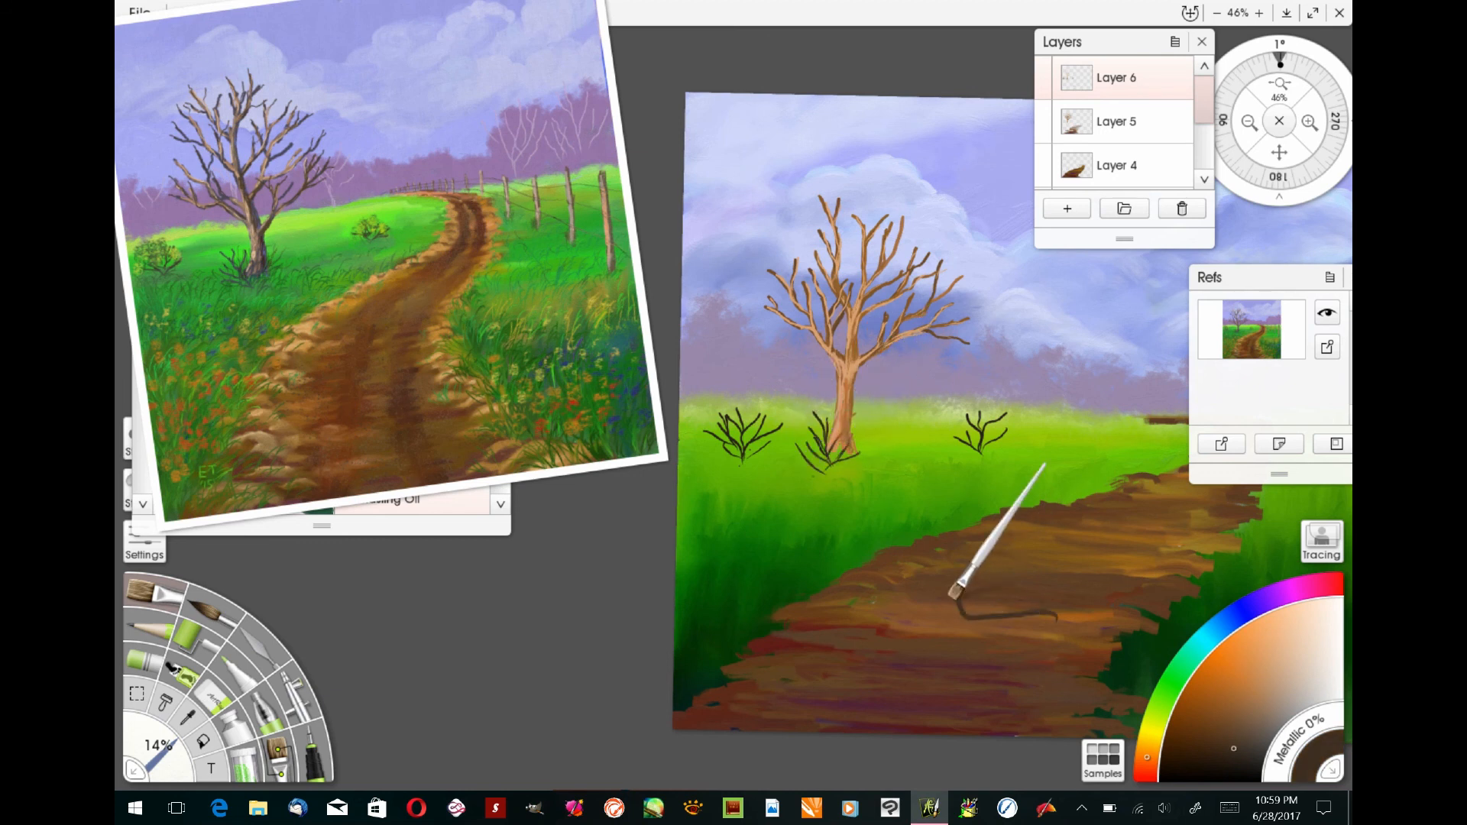
left_click_drag(1279, 152, 929, 129)
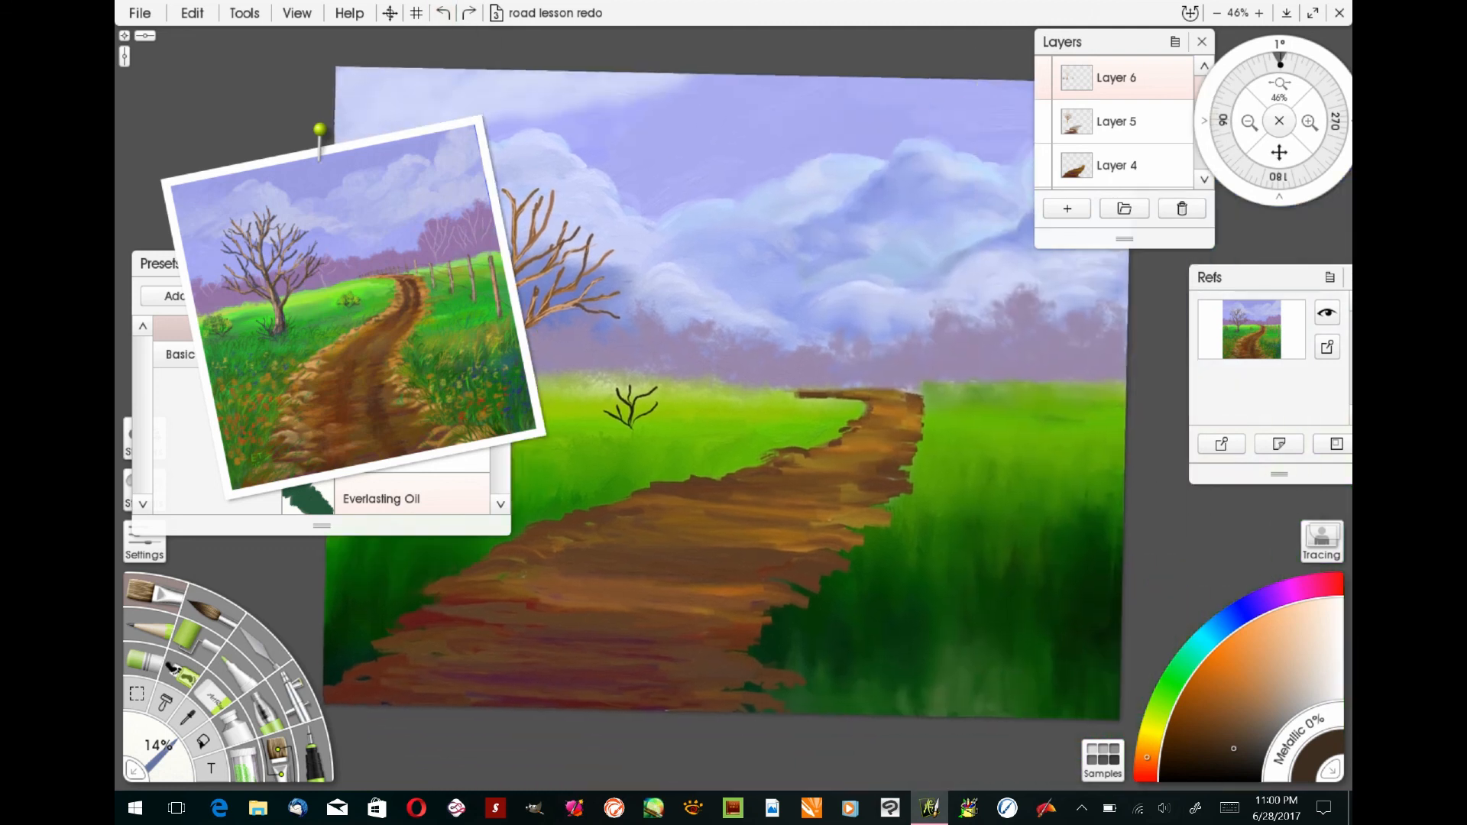
left_click(1236, 726)
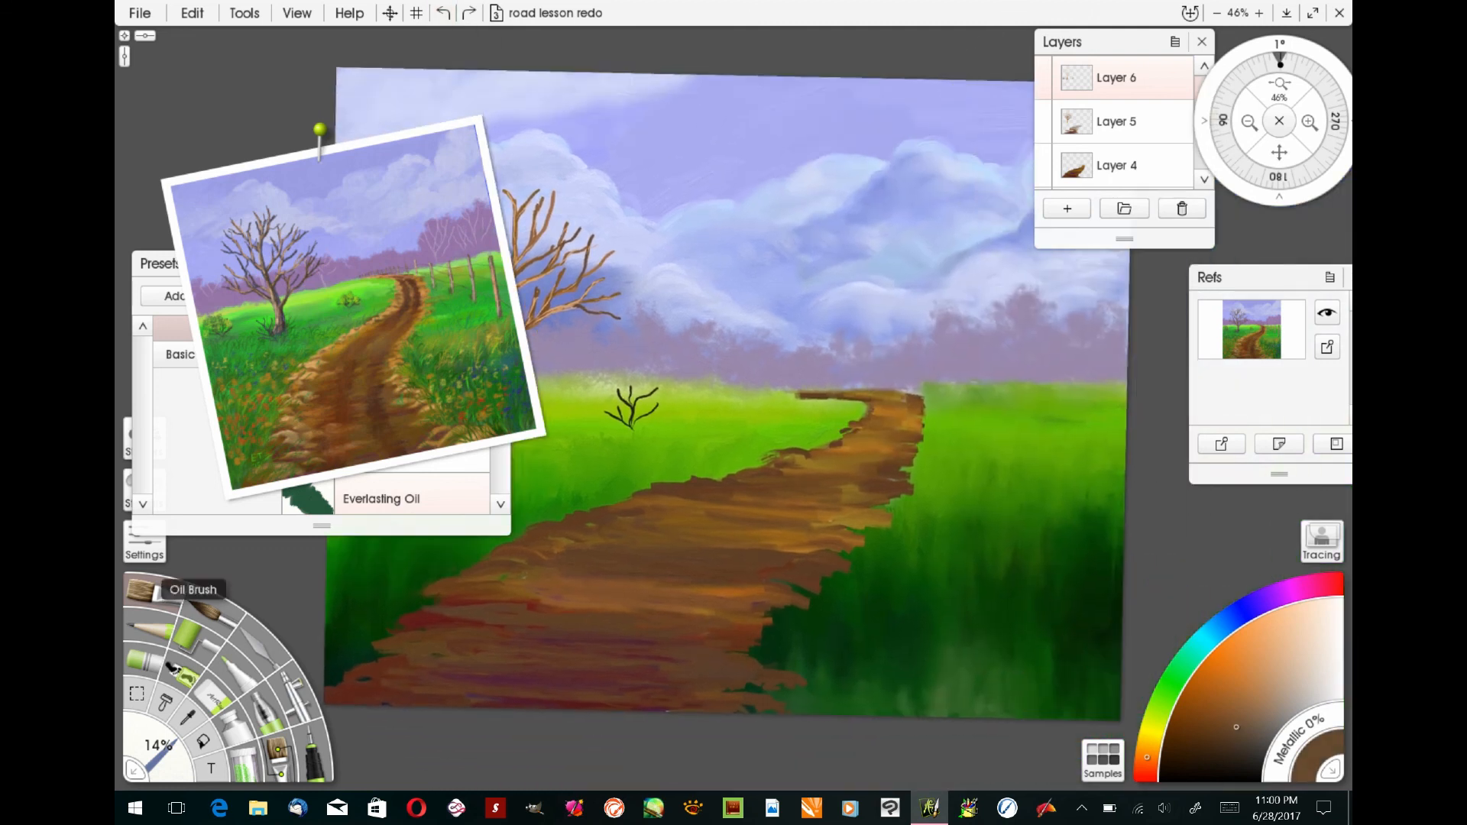
left_click_drag(1083, 427, 1077, 527)
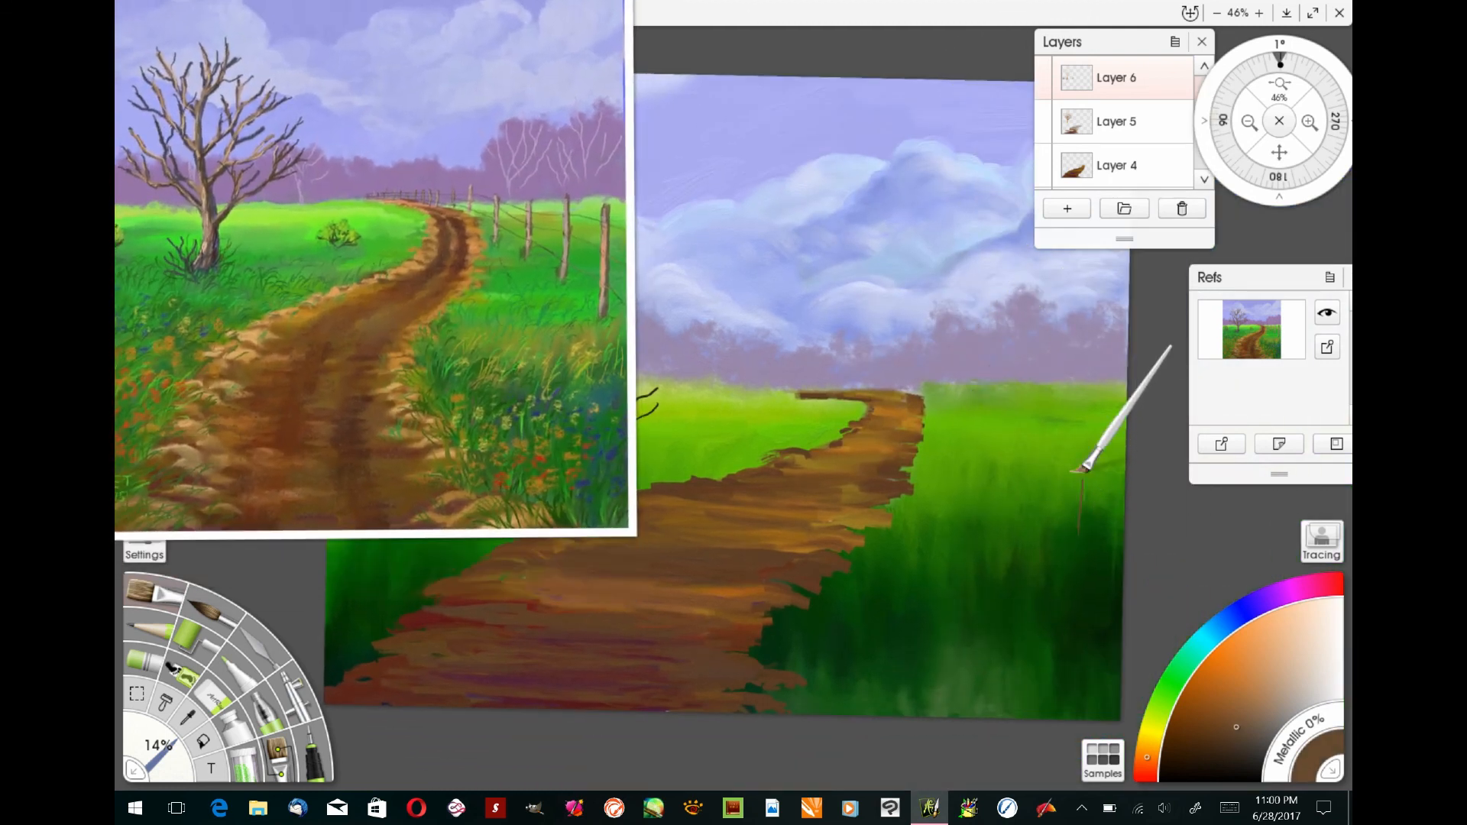
mouse_move(1042, 409)
left_mouse_down()
mouse_move(1040, 495)
mouse_move(999, 479)
left_mouse_up()
mouse_move(975, 411)
left_mouse_down()
mouse_move(974, 460)
mouse_move(954, 446)
left_mouse_up()
left_click_drag(946, 385, 945, 430)
Extend the fence with tiny, closely spaced posts around the far bend of the road.
mouse_move(935, 382)
left_mouse_down()
mouse_move(935, 414)
mouse_move(923, 397)
left_mouse_up()
left_click_drag(914, 377, 904, 391)
left_click_drag(896, 372, 886, 387)
left_click_drag(875, 369, 858, 387)
left_click_drag(850, 373, 838, 388)
left_click_drag(832, 372, 831, 389)
left_click_drag(823, 375, 817, 389)
left_click_drag(808, 376, 808, 389)
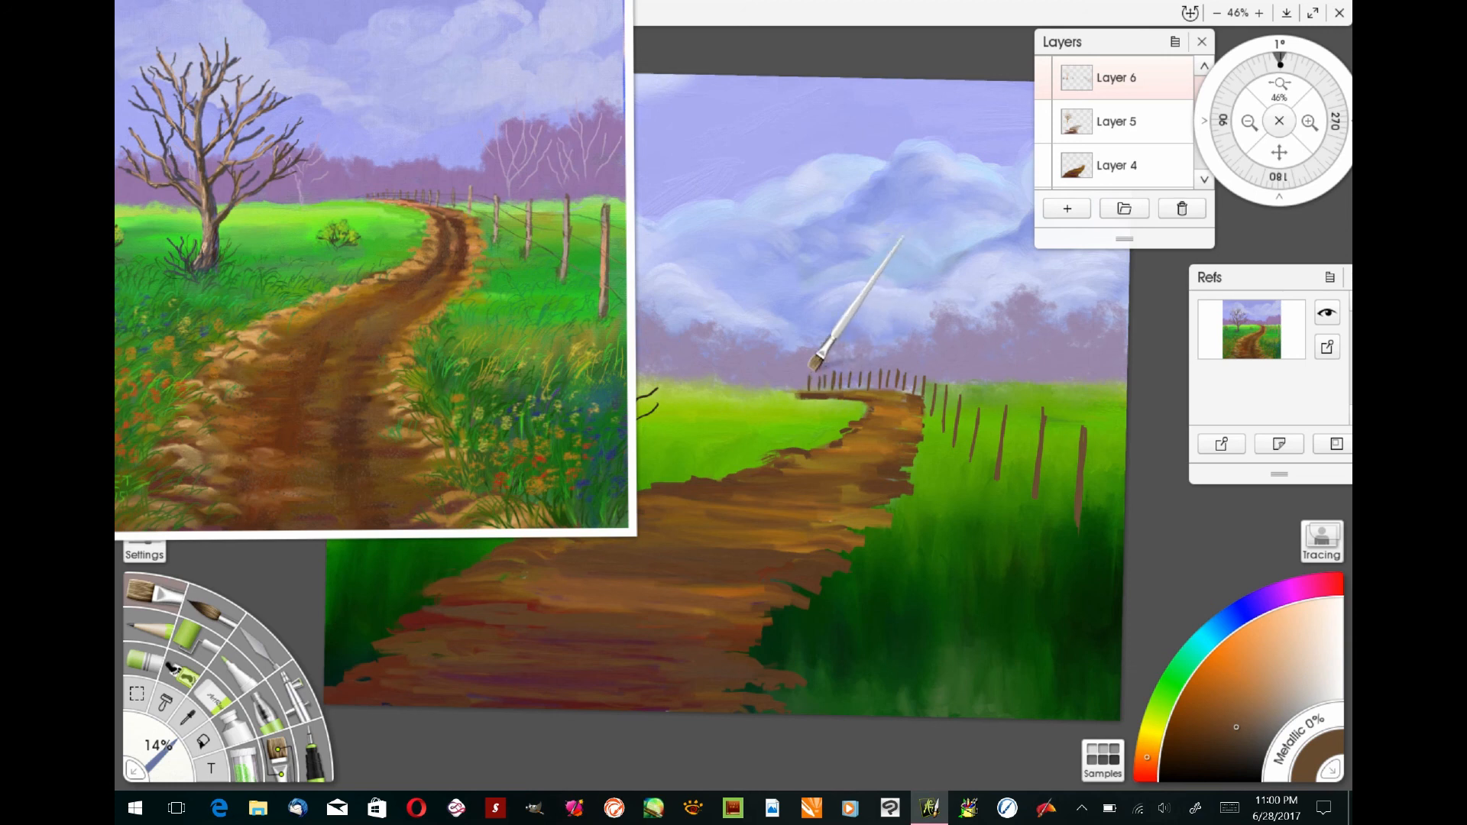
Paint a light orange-tan highlight along the far edge of the road below the distant posts.
scroll(880, 298, "up", 1)
scroll(879, 296, "up", 2)
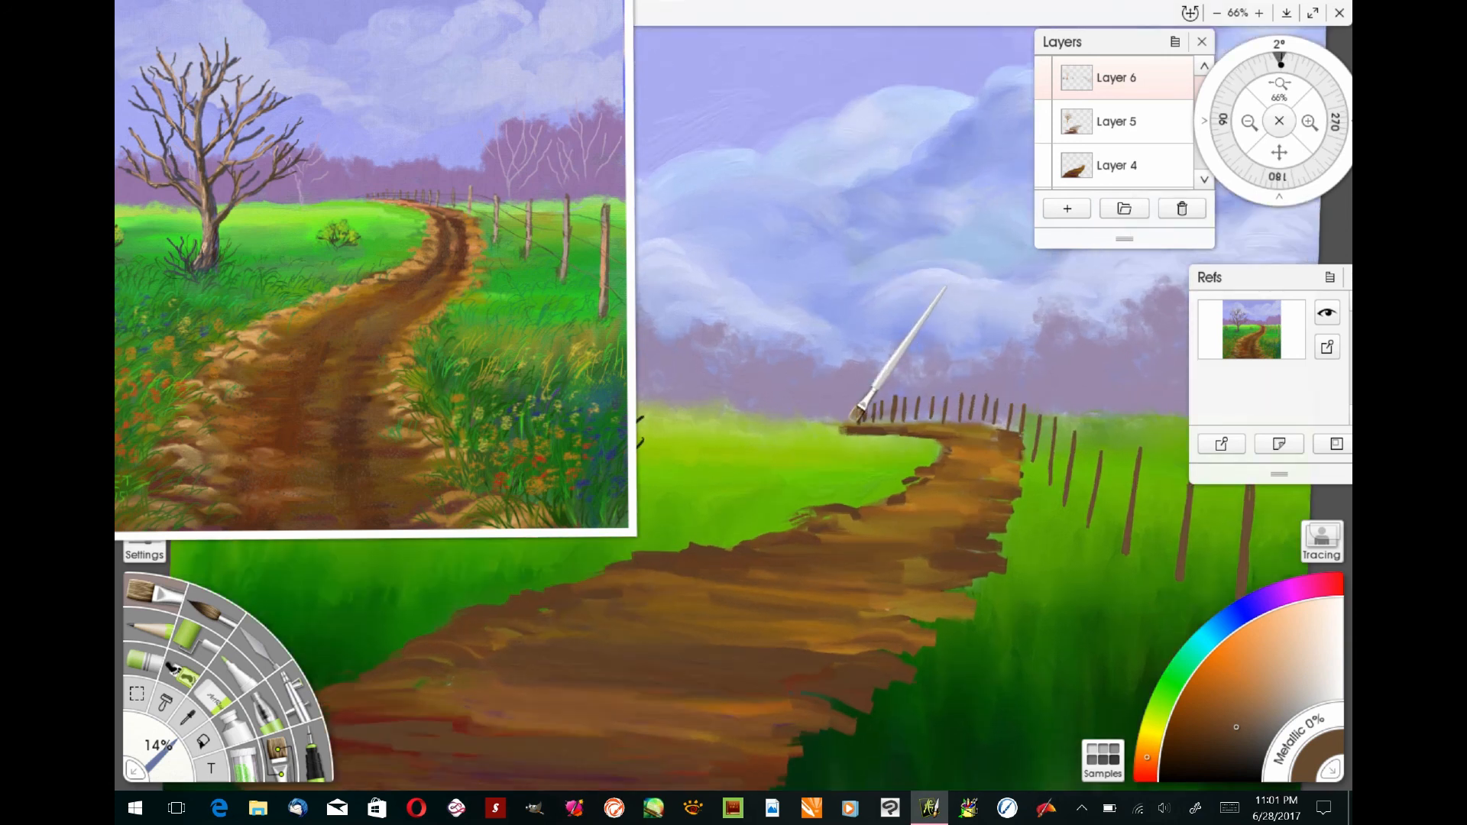
left_click(1255, 656)
mouse_move(845, 429)
left_mouse_down()
mouse_move(819, 427)
mouse_move(997, 433)
mouse_move(1024, 447)
left_mouse_up()
scroll(968, 280, "down", 3)
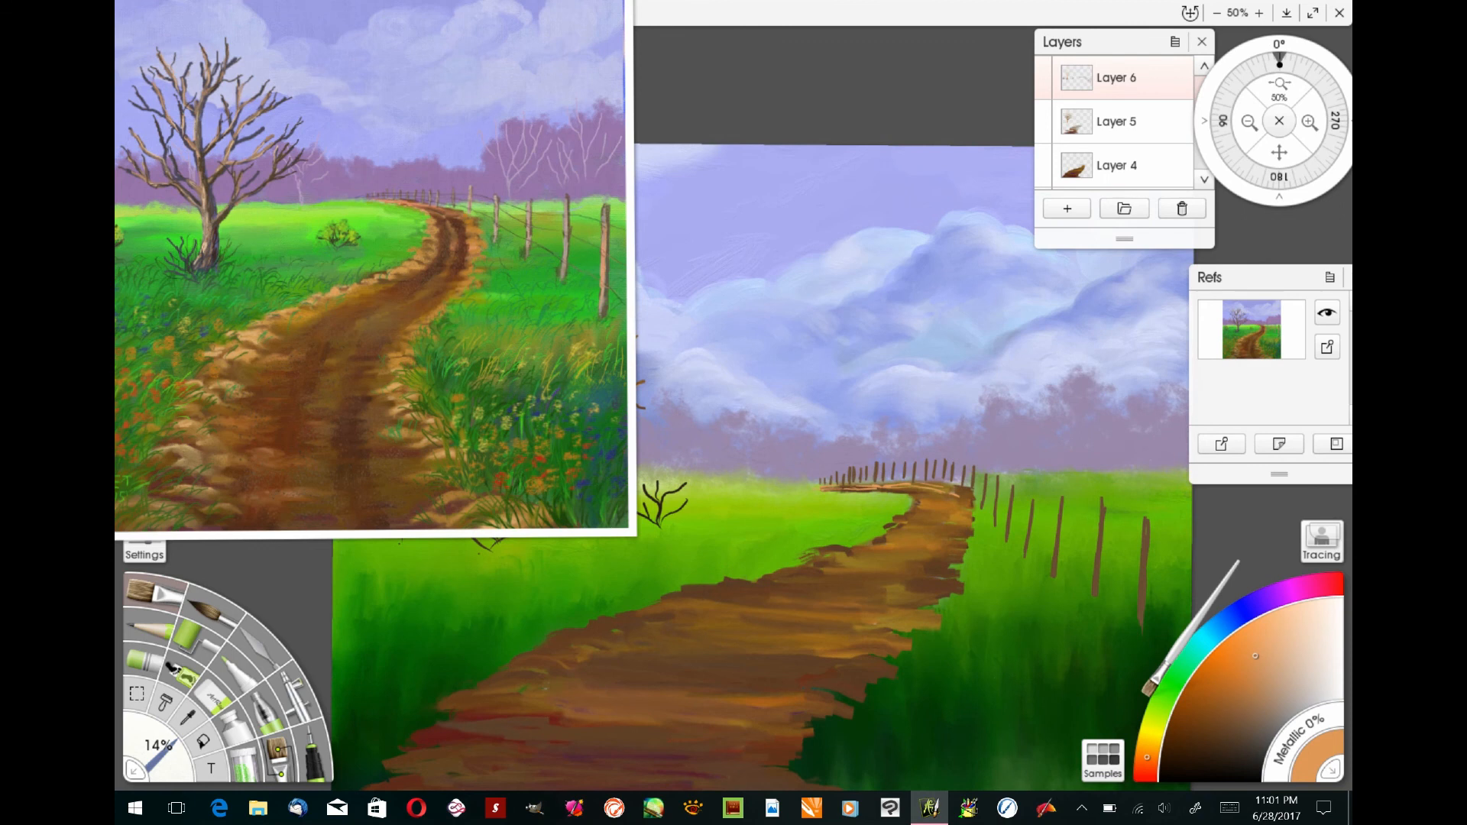
Shorten the distant fence posts with the eraser and undo the light highlight strokes painted on them.
left_click(226, 699)
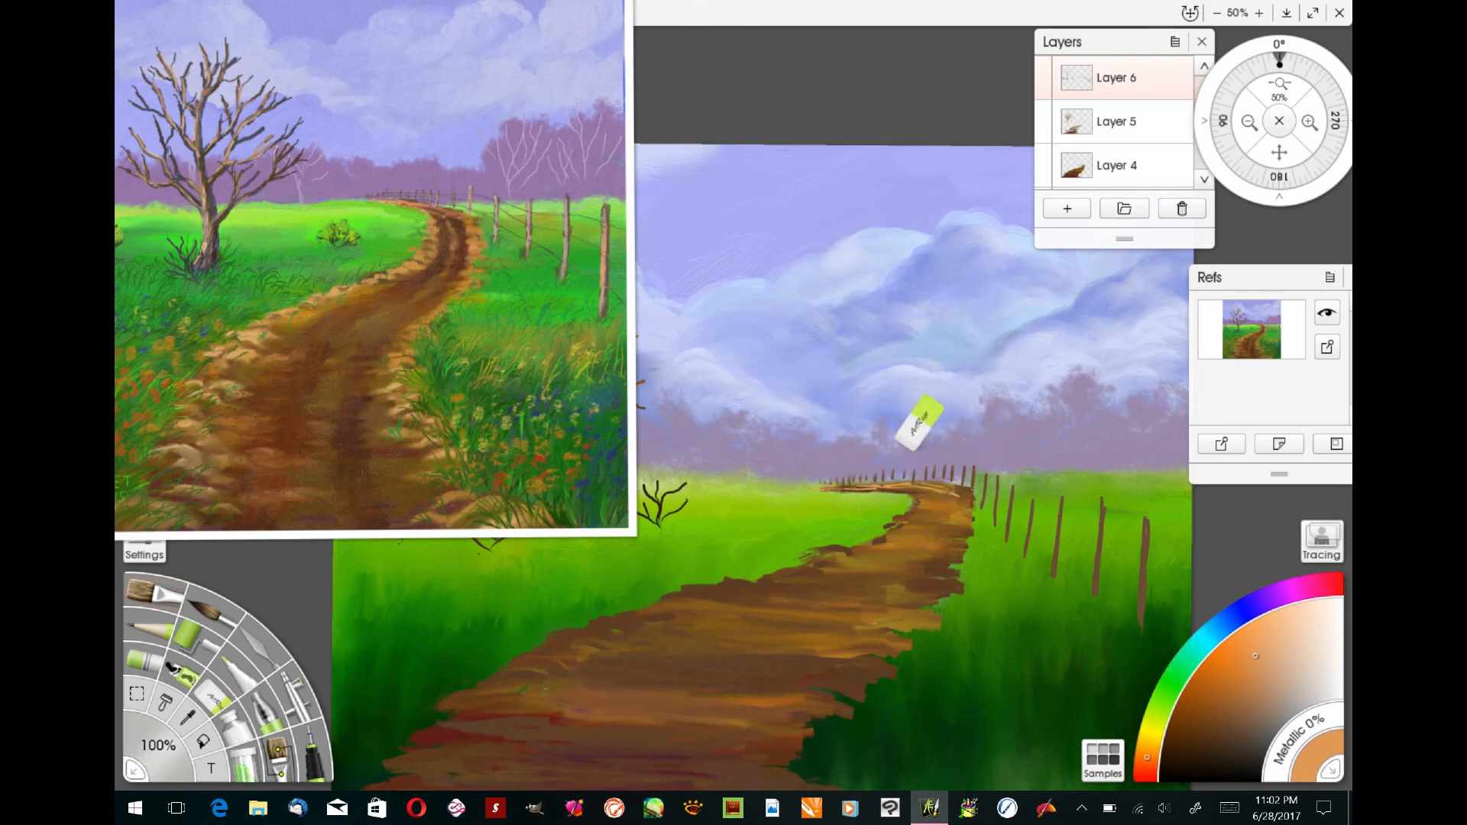
key("b")
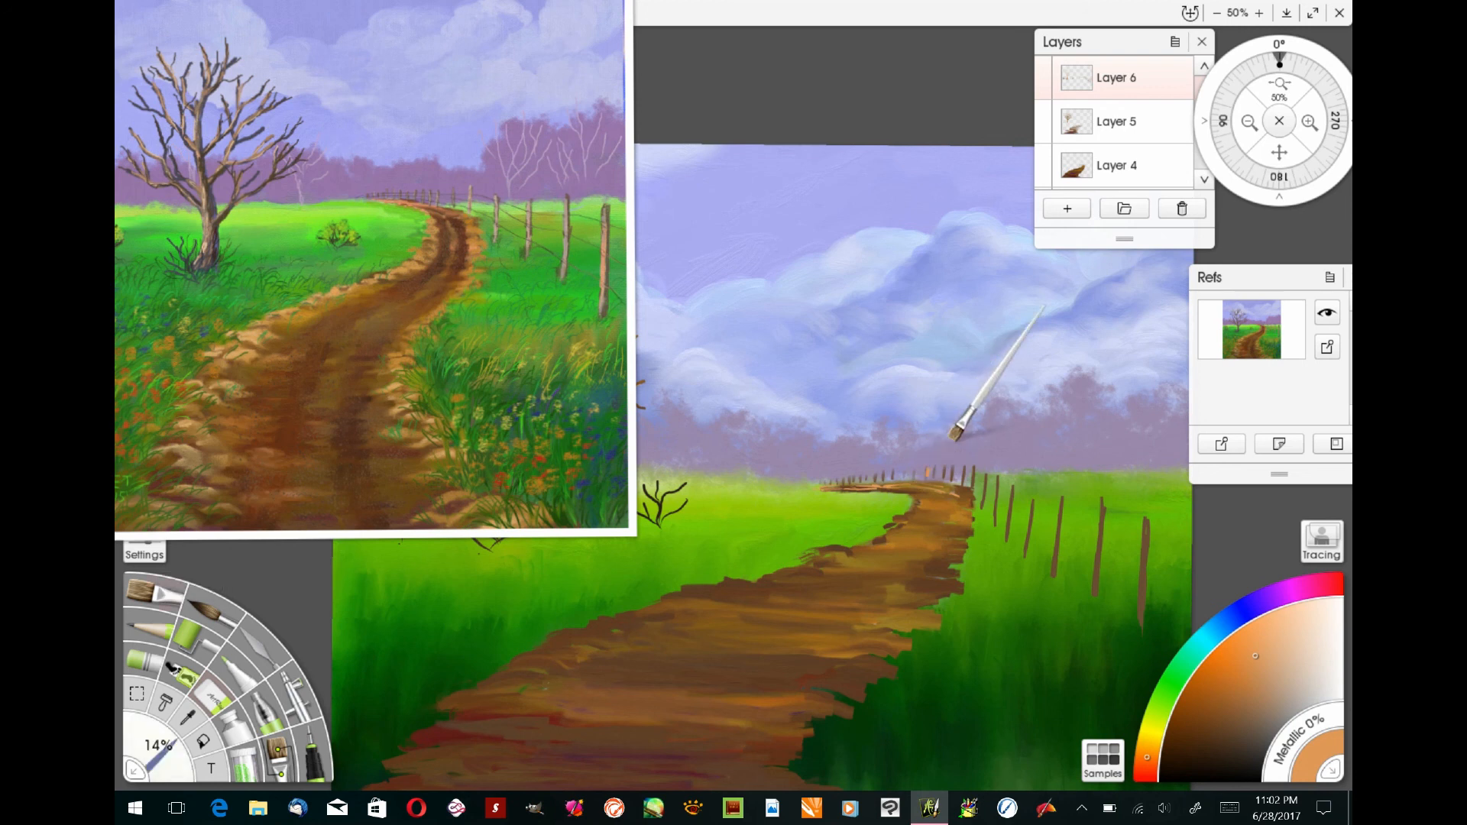
mouse_move(633, 532)
left_mouse_down()
mouse_move(632, 545)
mouse_move(573, 498)
left_mouse_up()
left_click(443, 13)
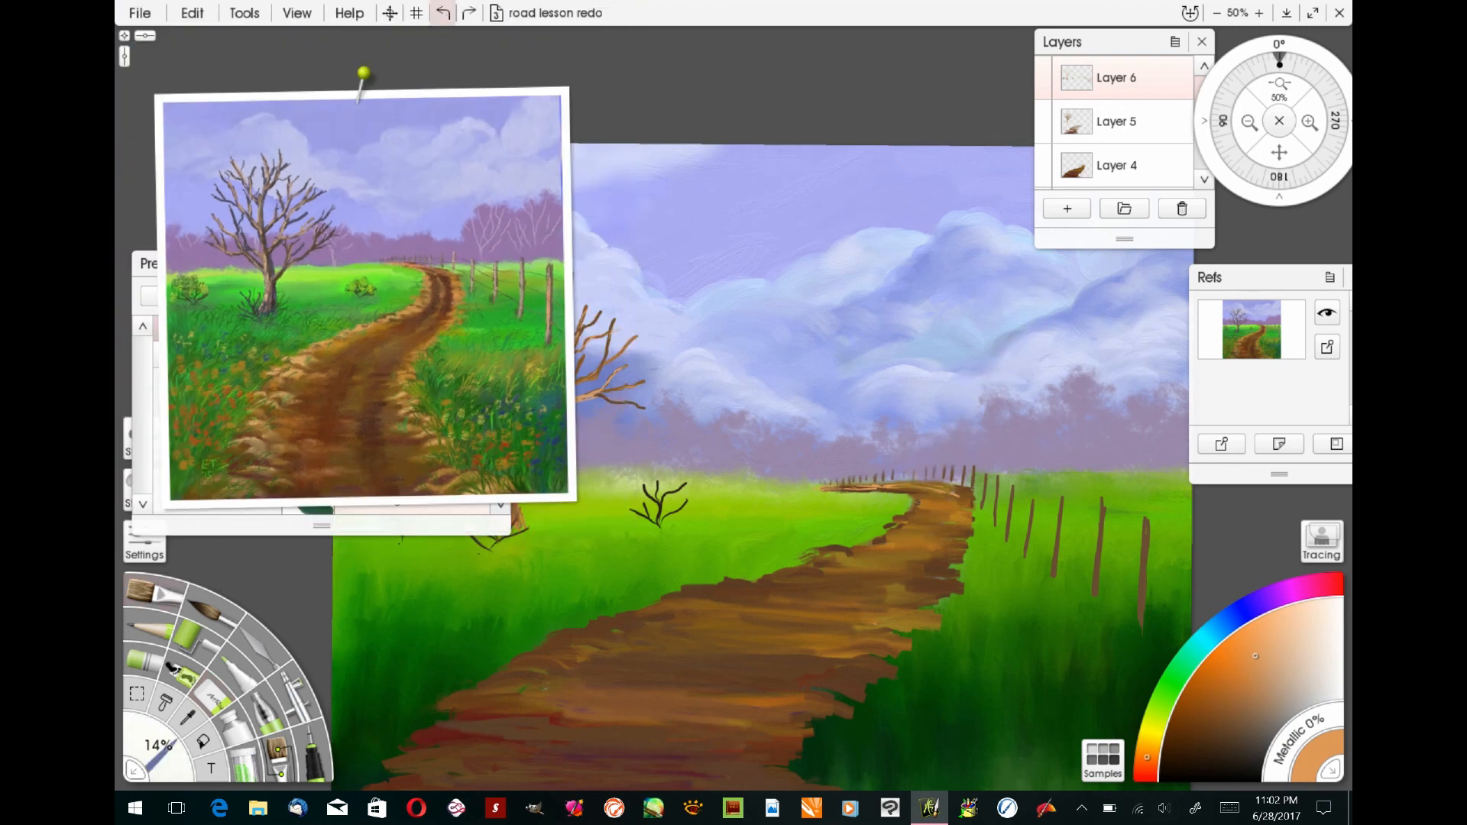
Redefine the fence posts around the road's far bend with fine dark brown oil brush strokes.
left_click(1231, 753)
scroll(755, 412, "up", 3)
left_click_drag(1071, 513, 1067, 535)
scroll(960, 655, "down", 1)
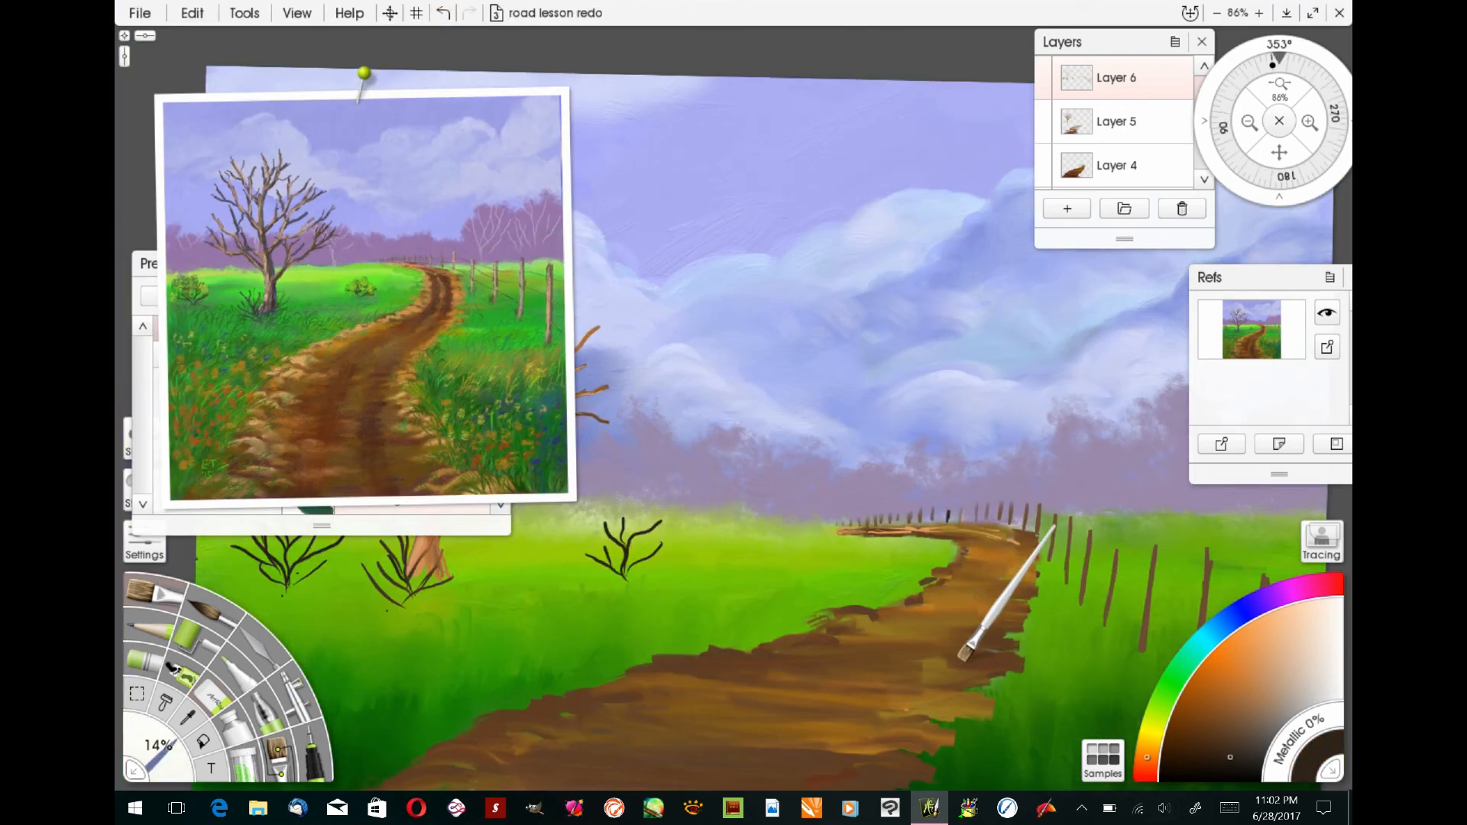
left_click(1245, 737)
scroll(755, 374, "up", 3)
left_click_drag(1056, 592, 1055, 622)
scroll(904, 389, "down", 3)
scroll(918, 340, "down", 1)
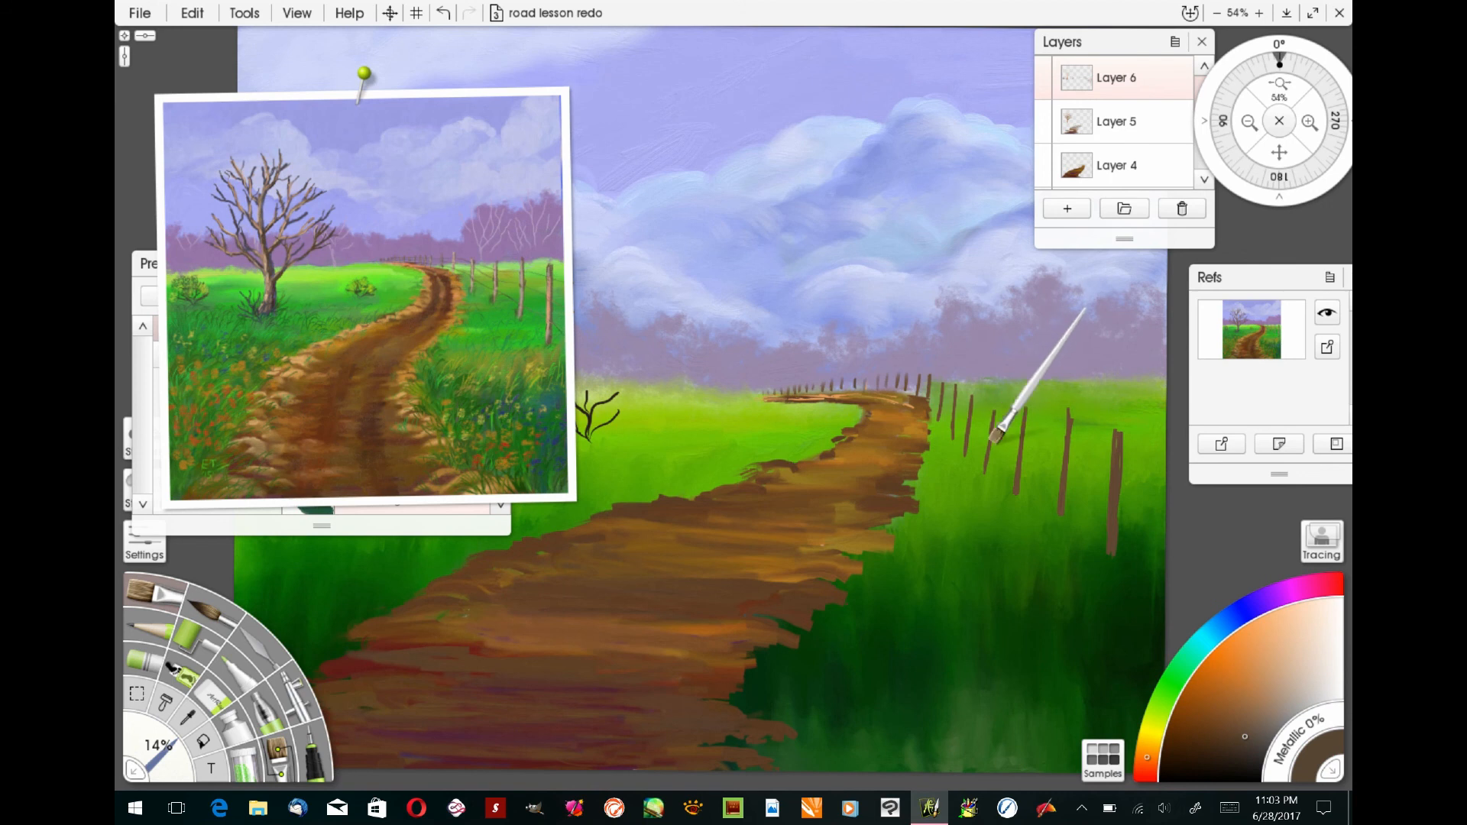
scroll(993, 439, "down", 2)
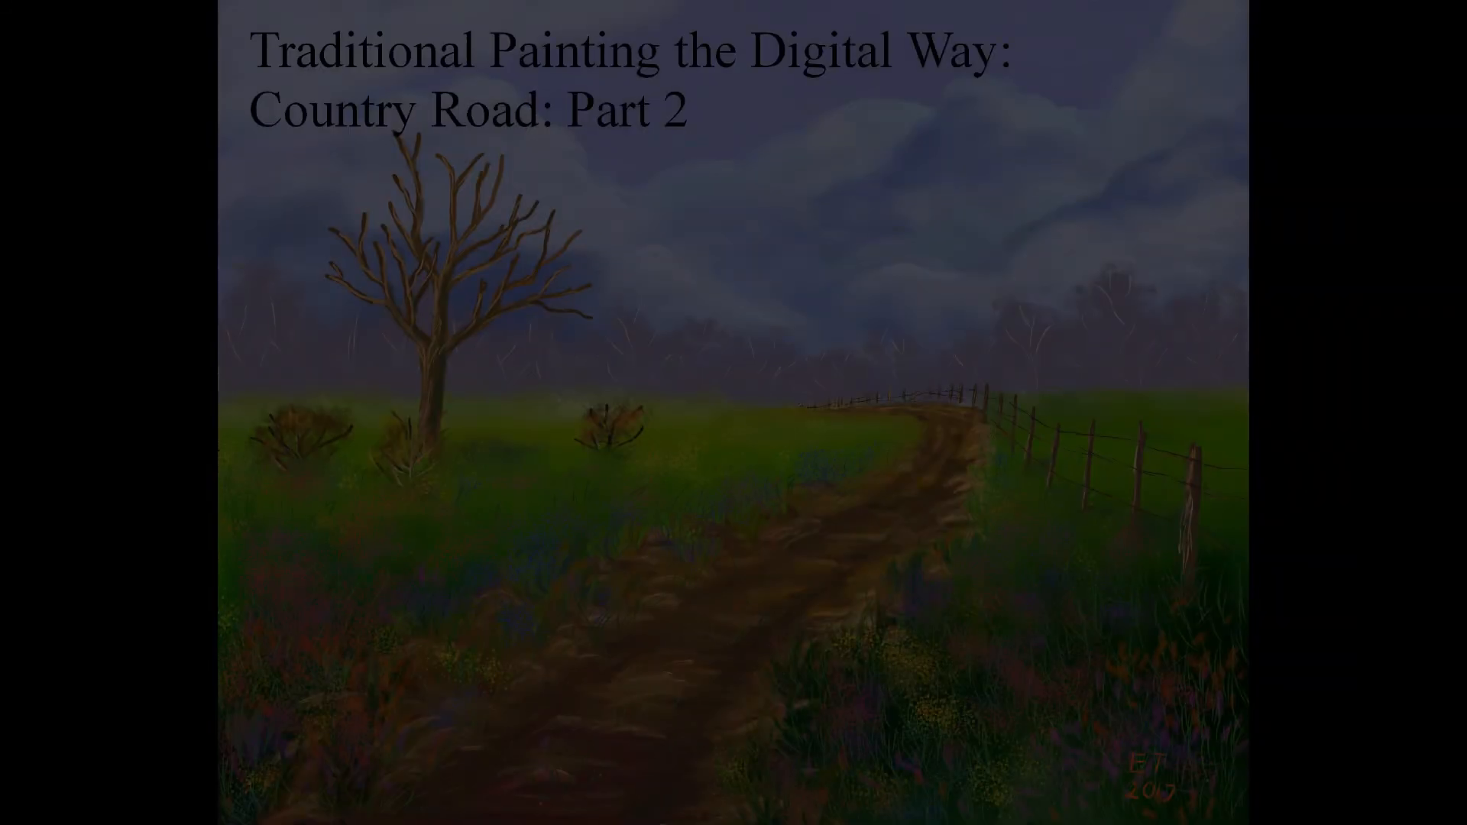